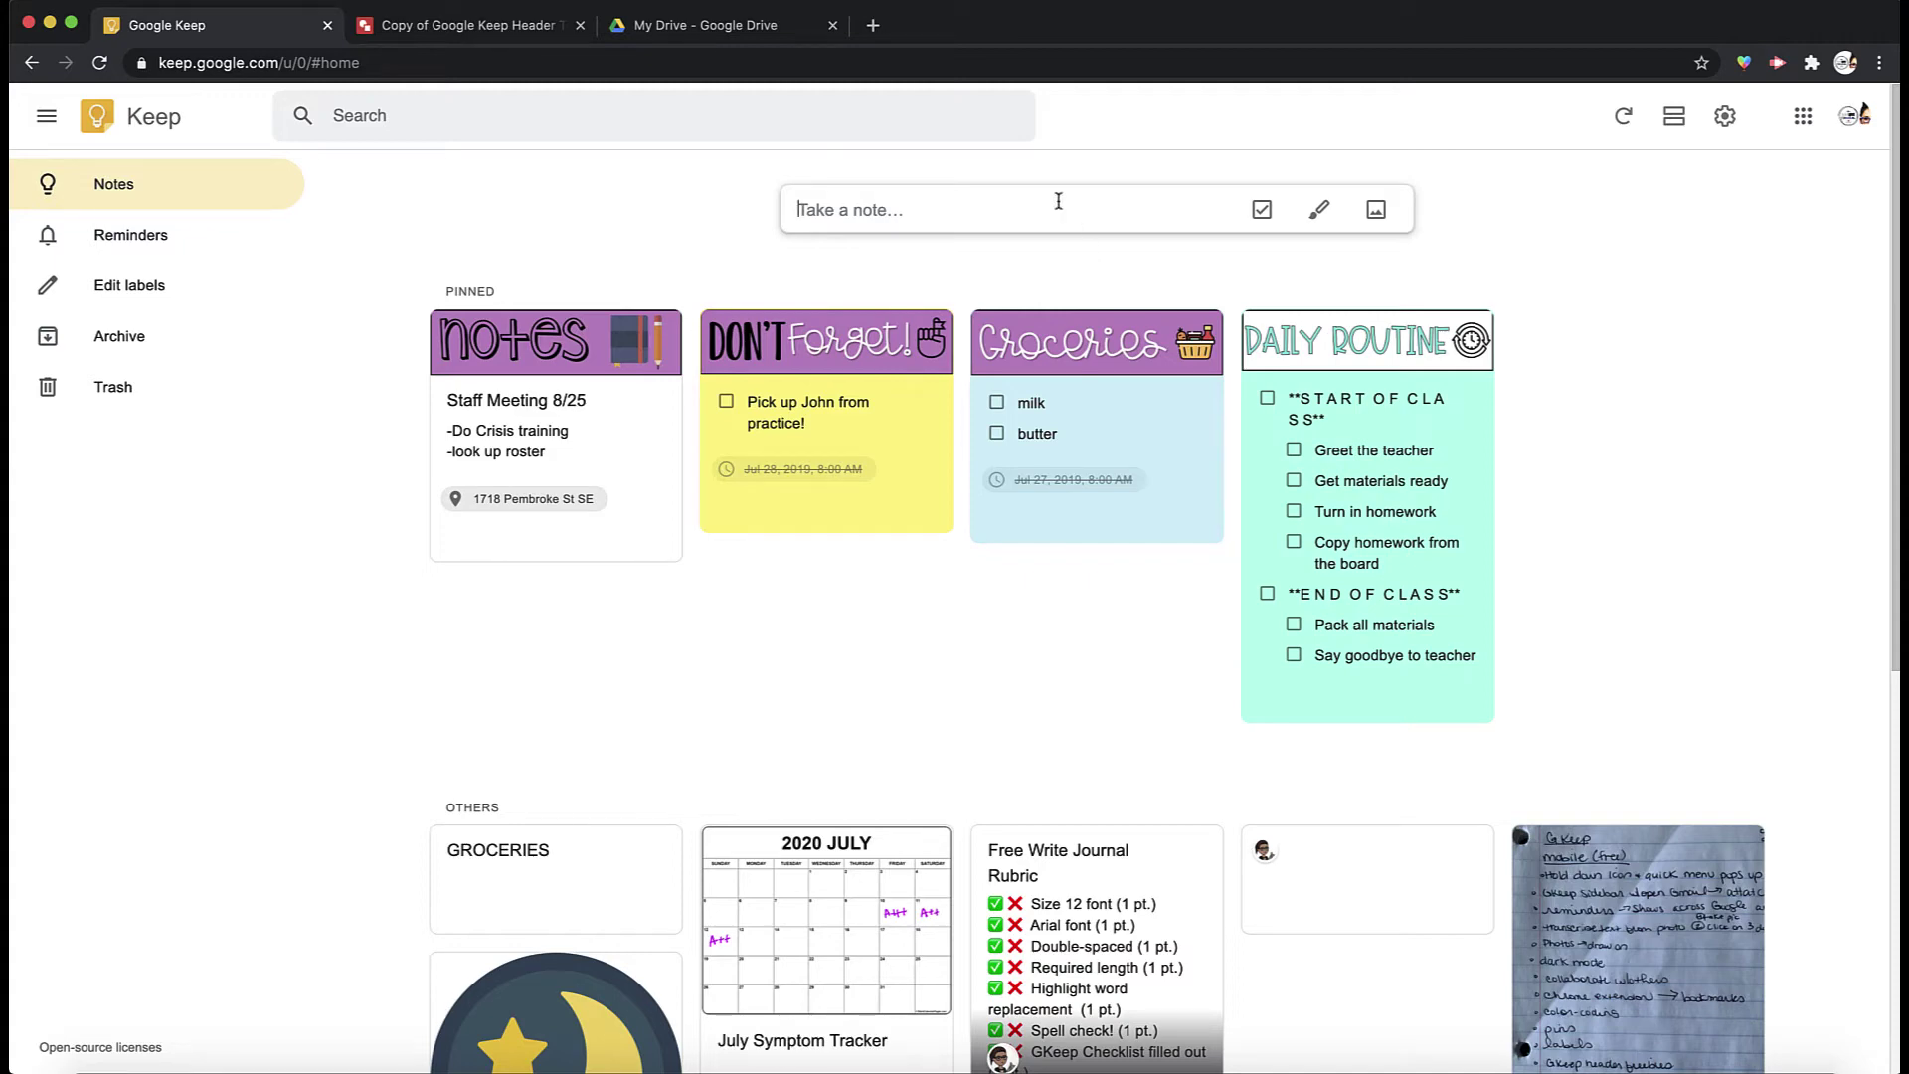
- Make a Keep checklist note titled GROCERIES listing milk and bread, then close it to save
click(1262, 209)
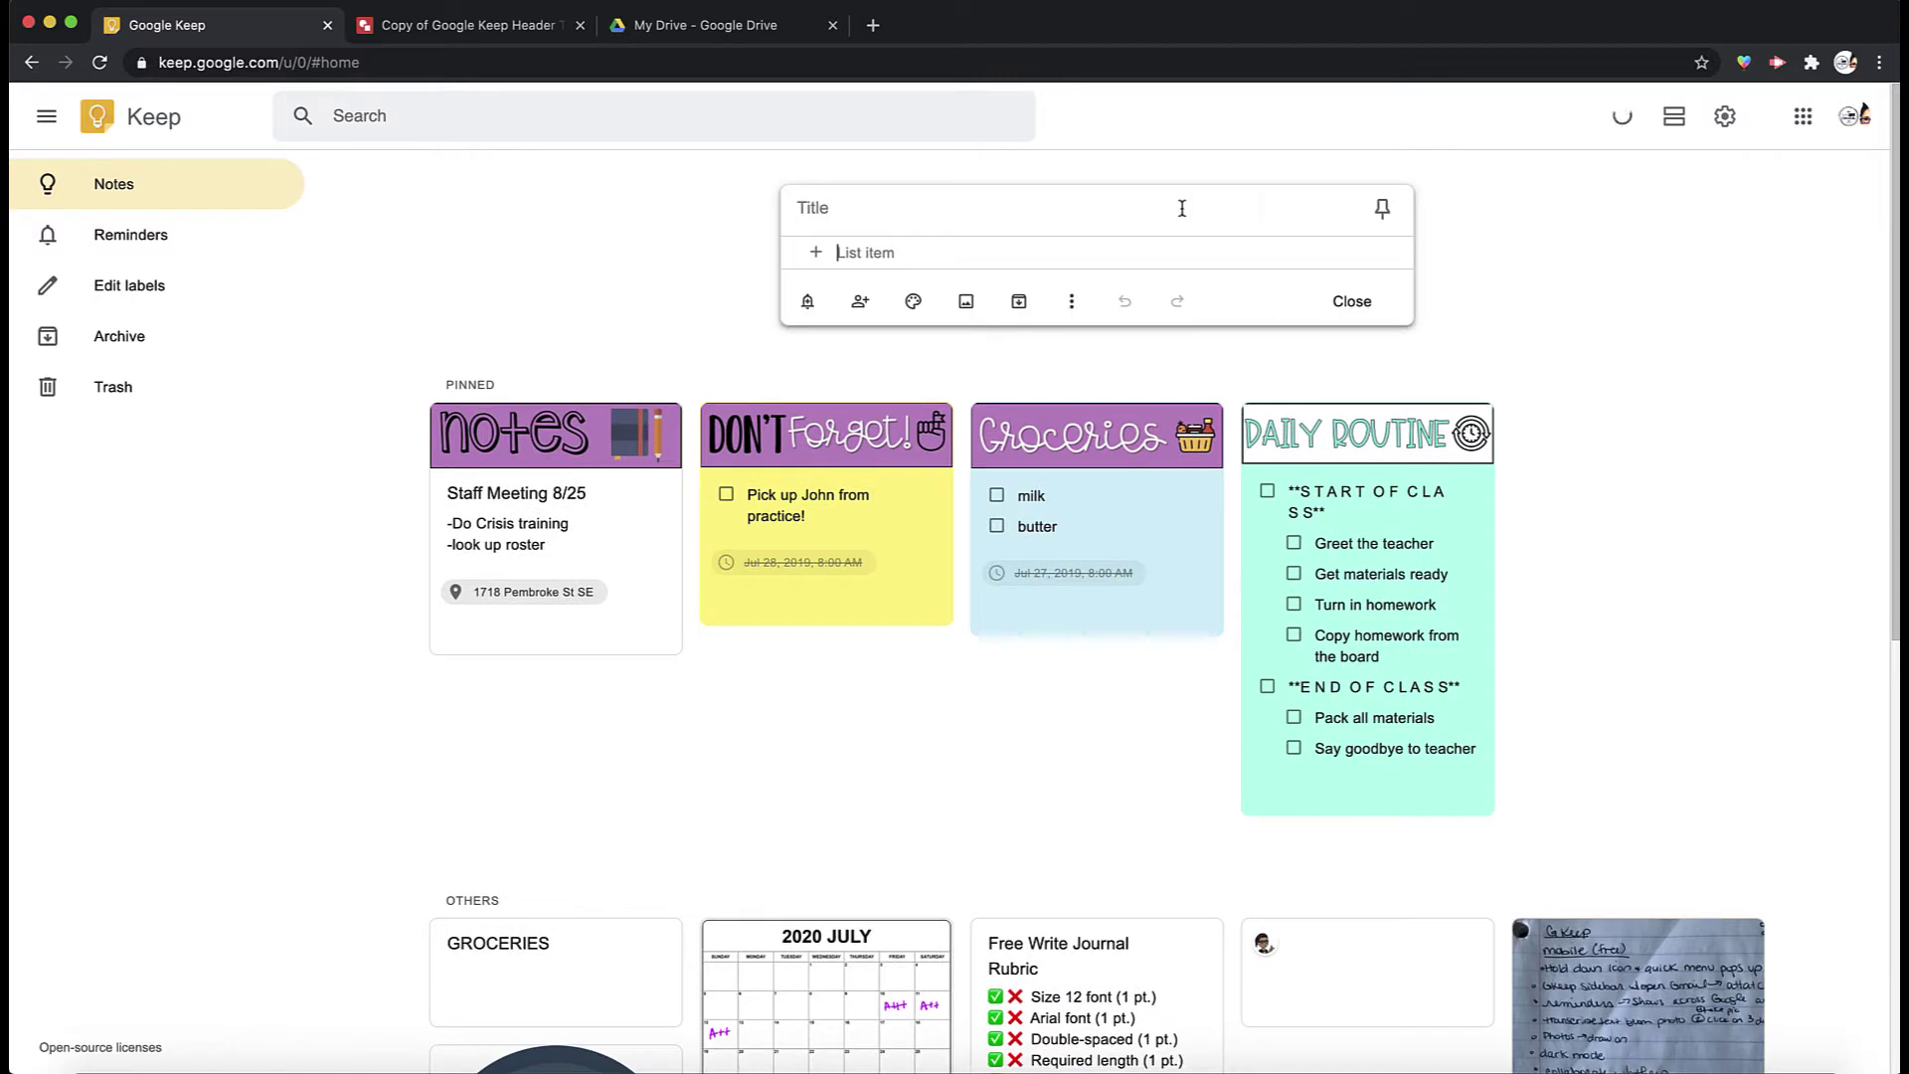
click(937, 209)
text(GROCERIES)
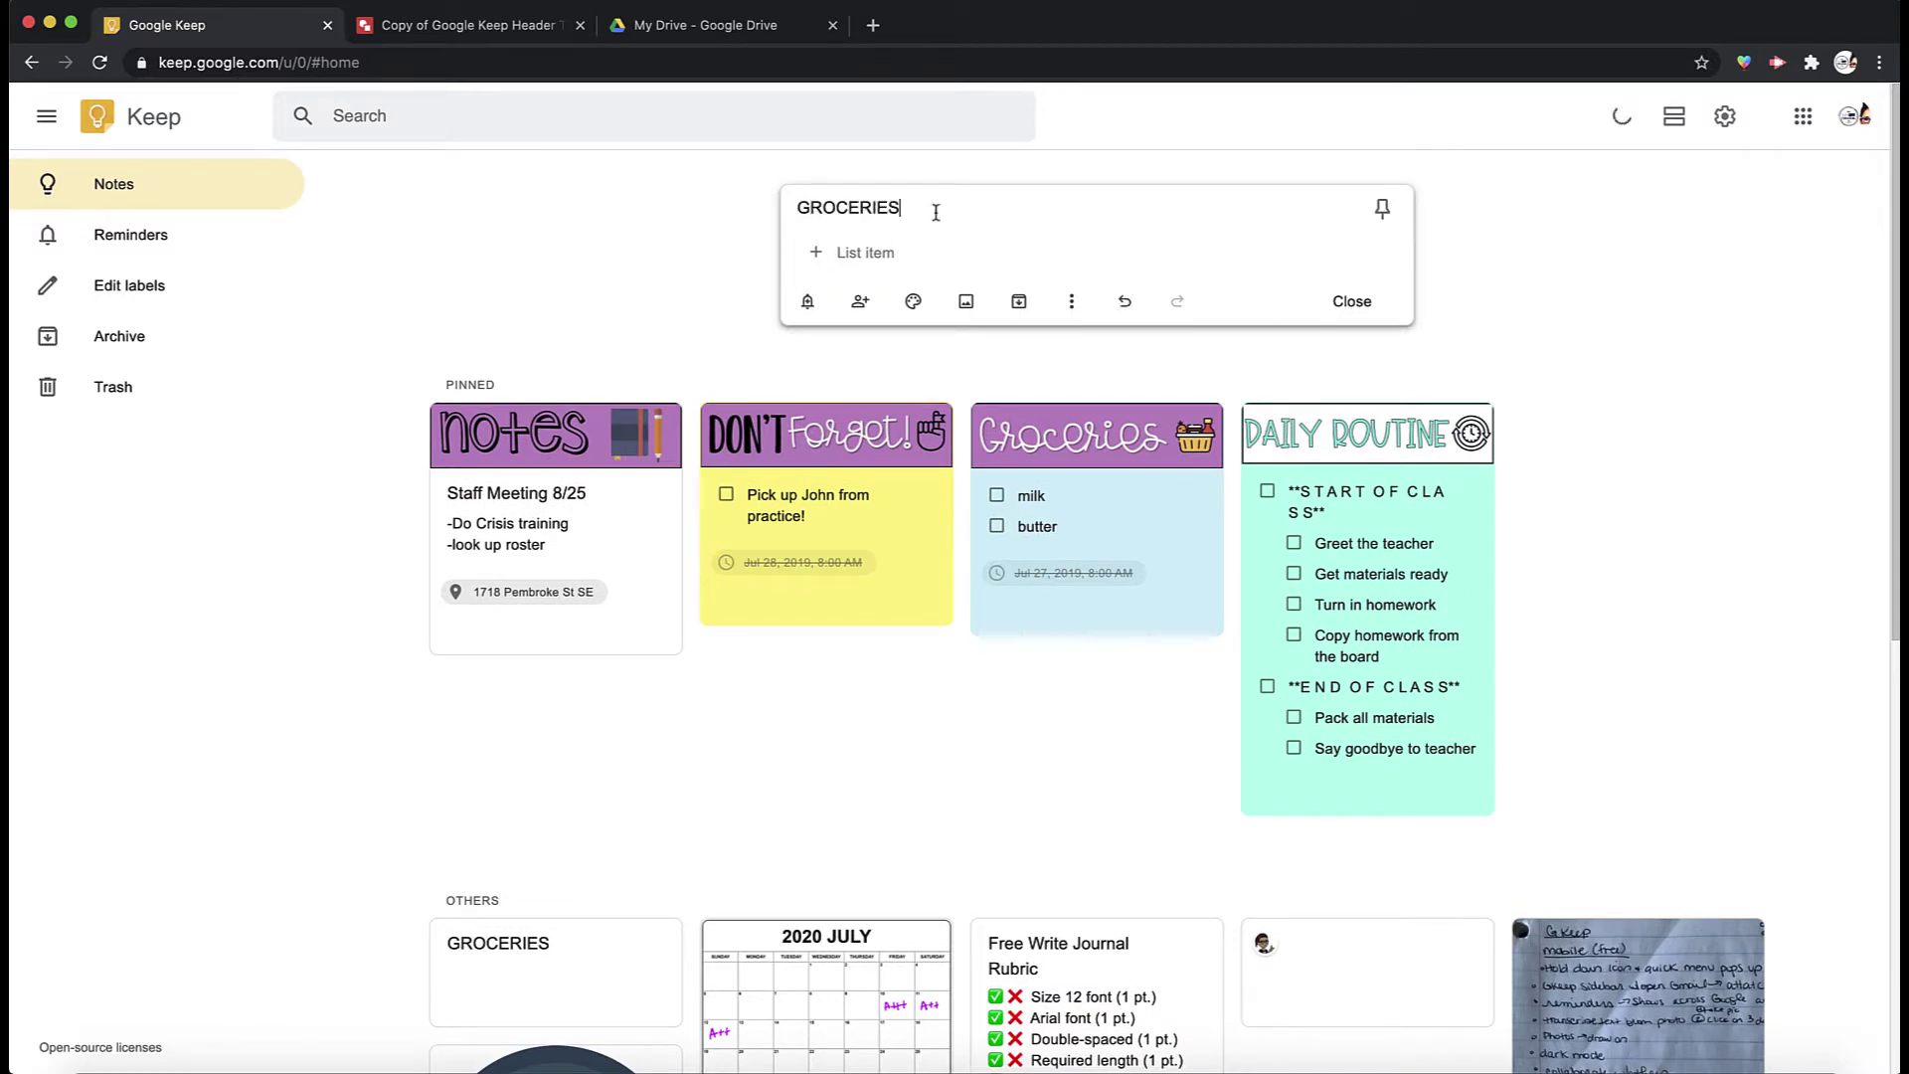
click(911, 254)
text(mi)
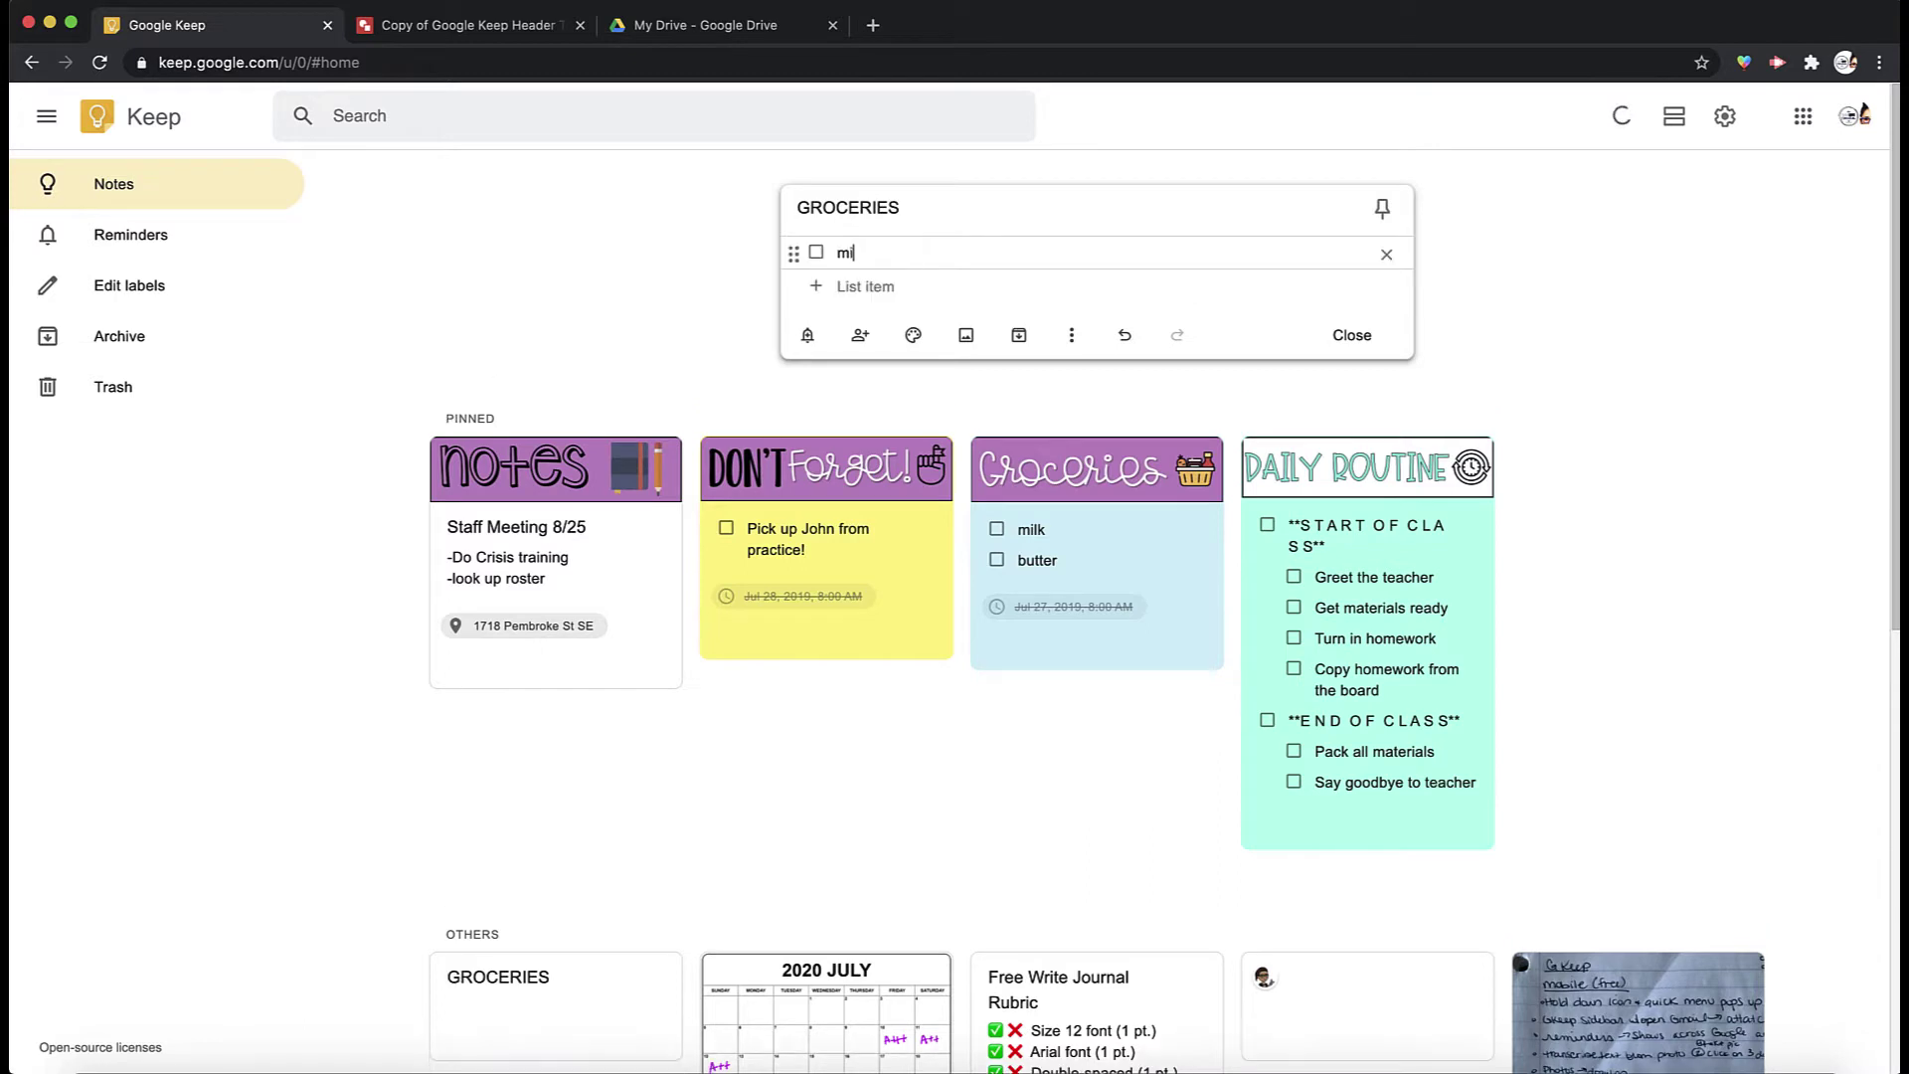
text(lk)
key(Return)
text(b)
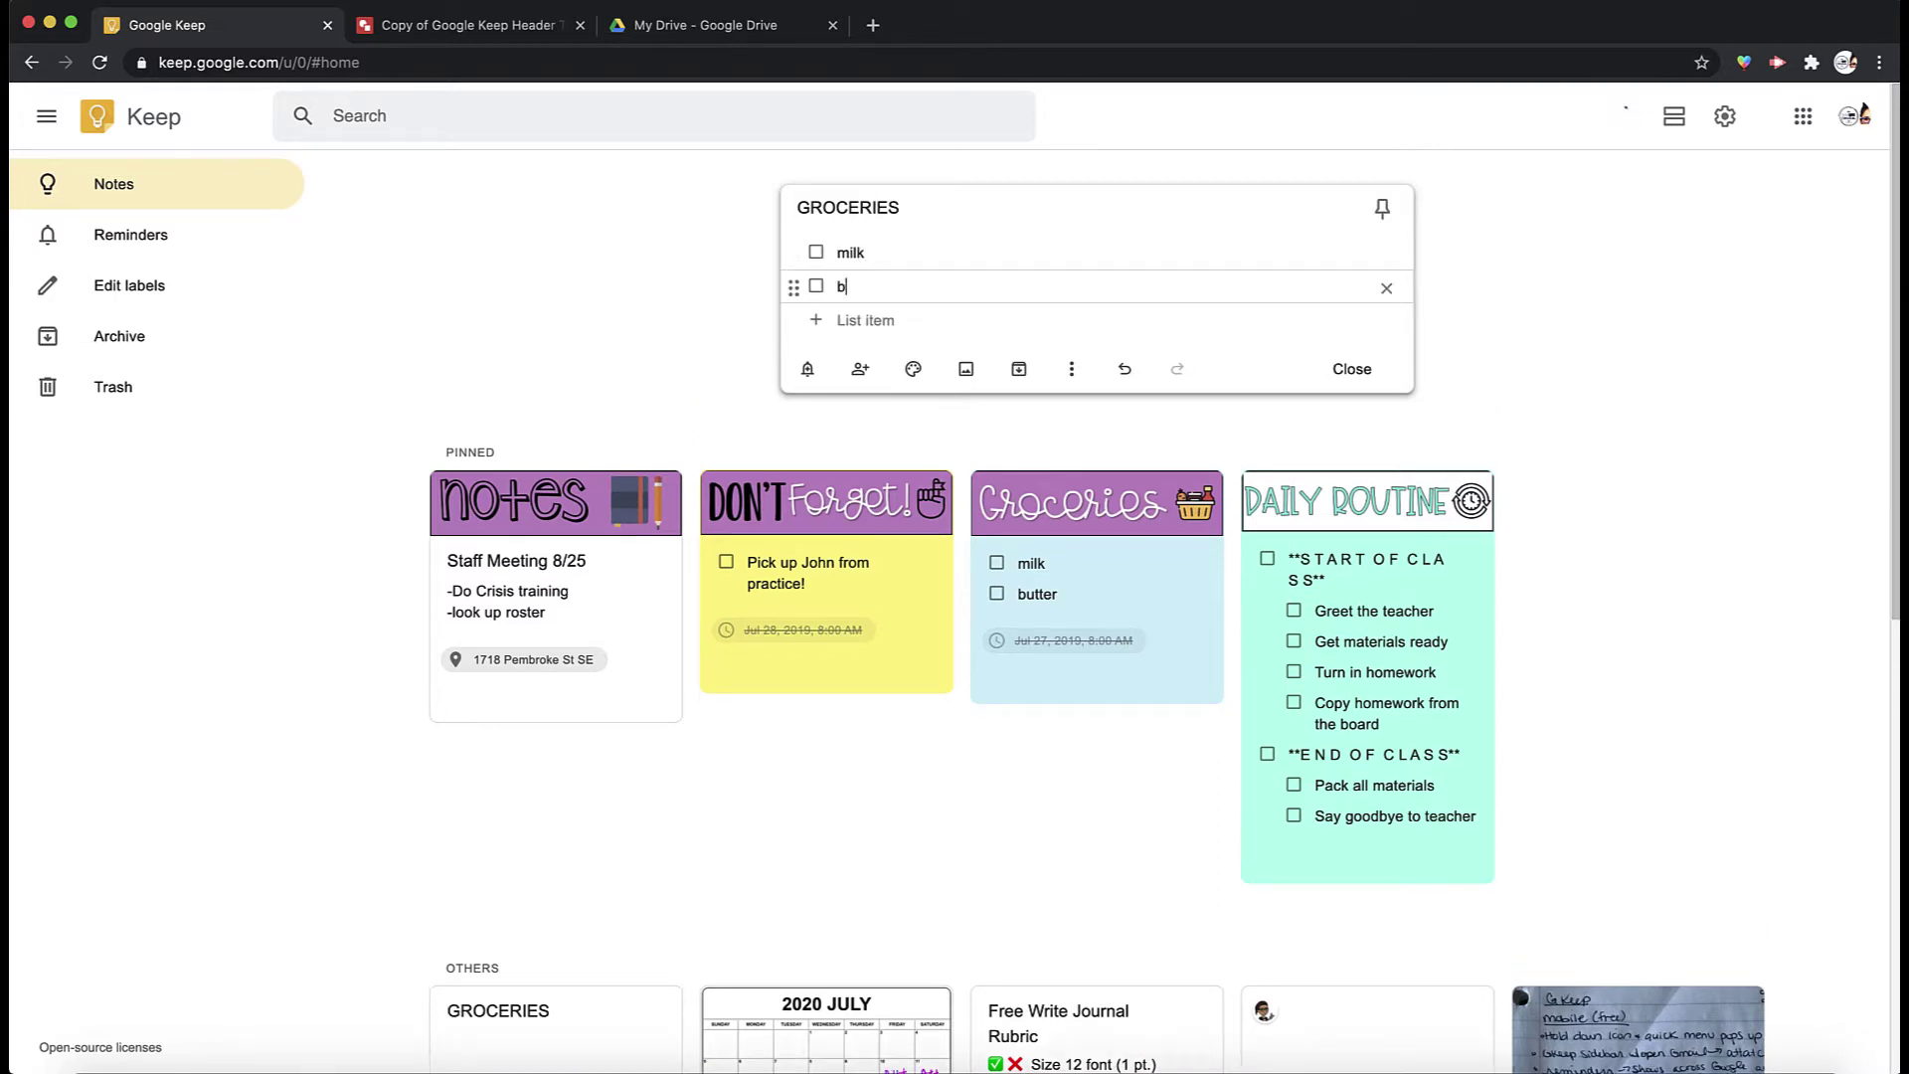
text(reak)
key(BackSpace)
text(d)
click(1512, 332)
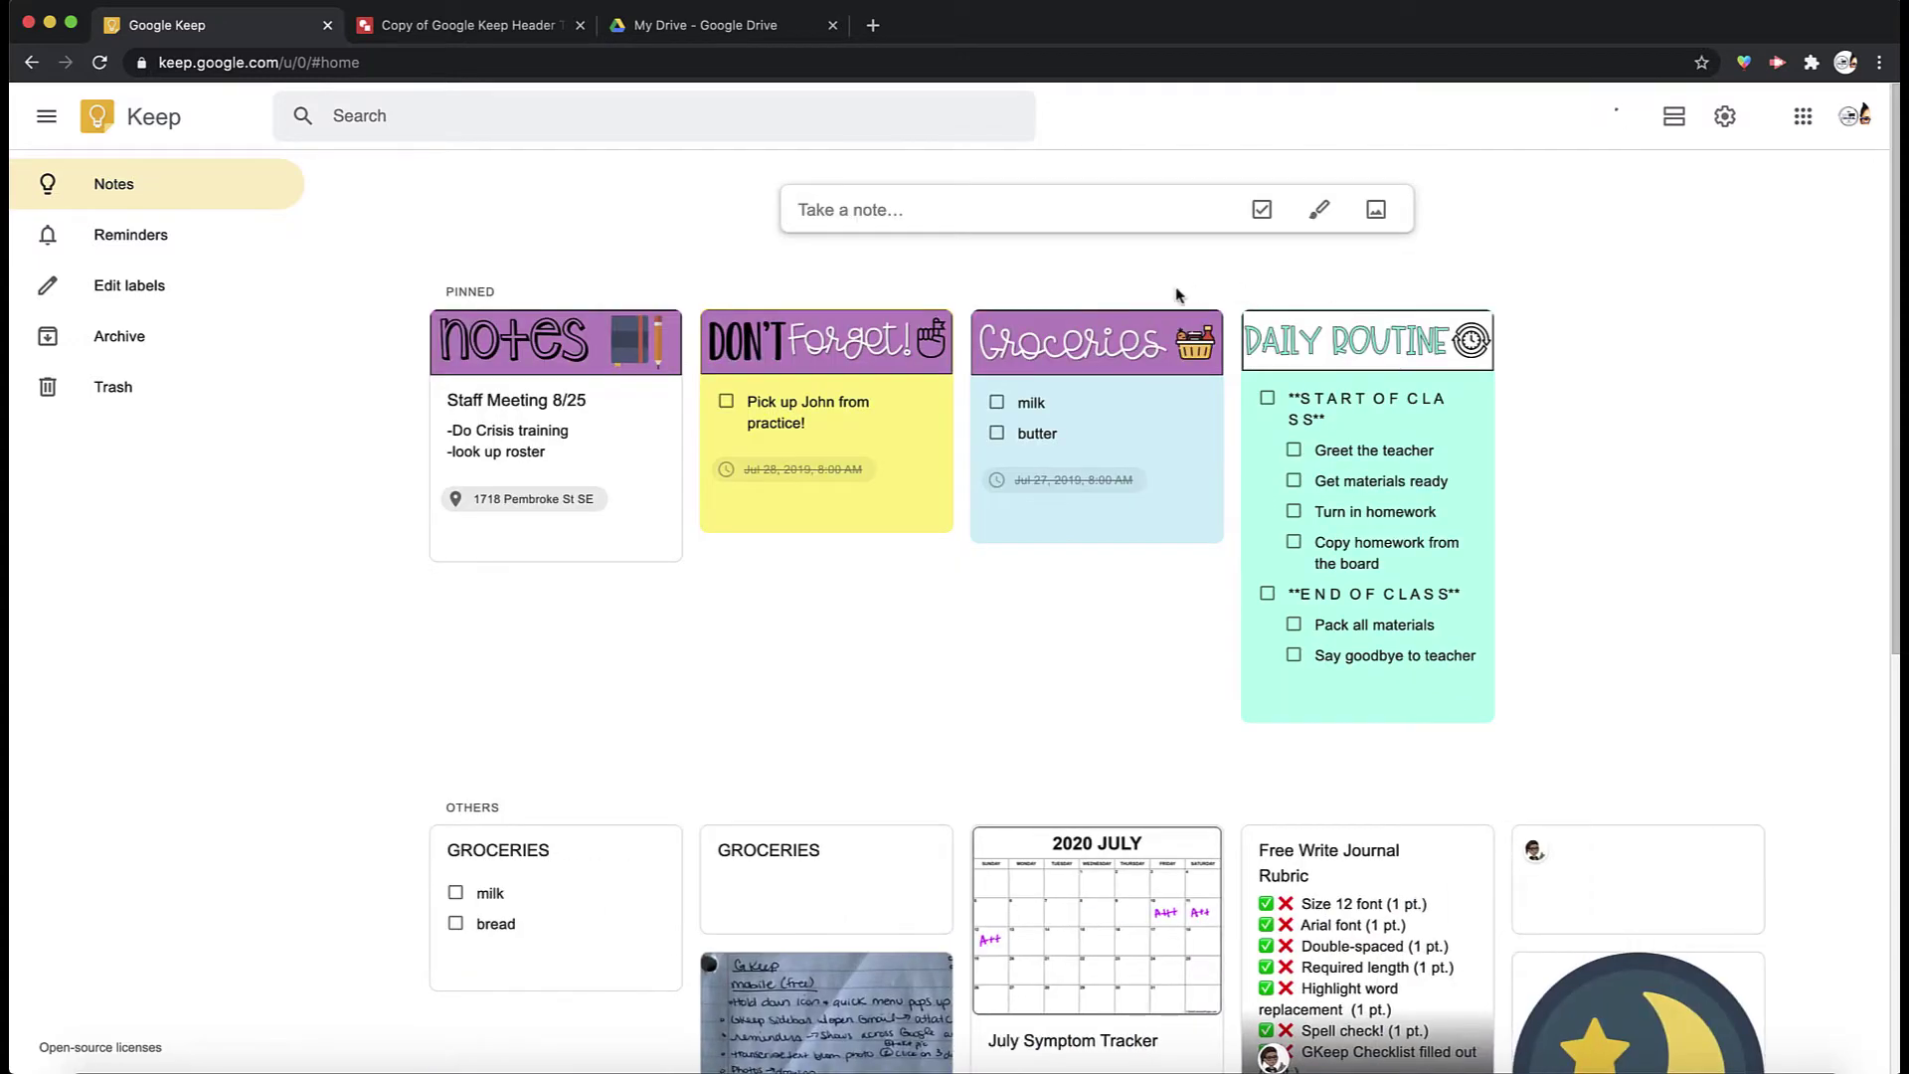
- Recolour the GROCERIES note green, then reopen and close it to confirm
click(664, 888)
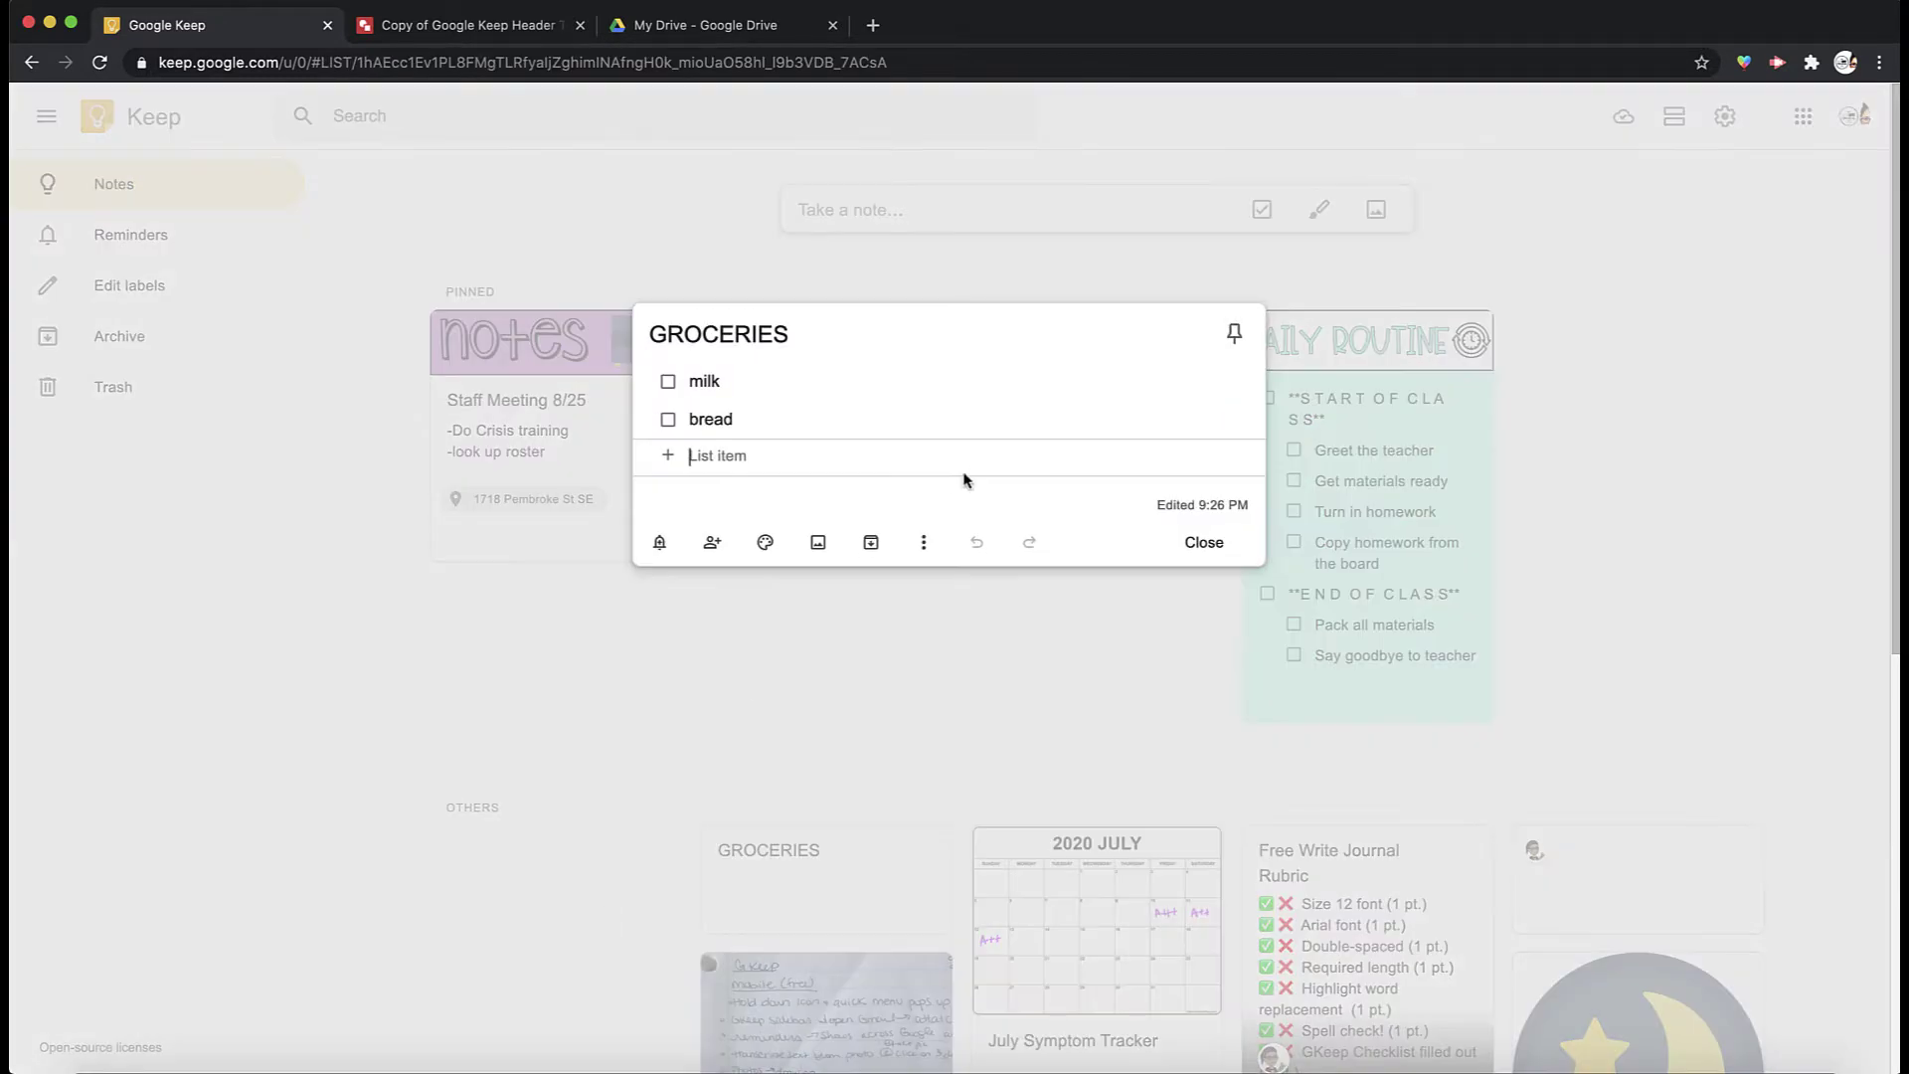
mouse_move(764, 543)
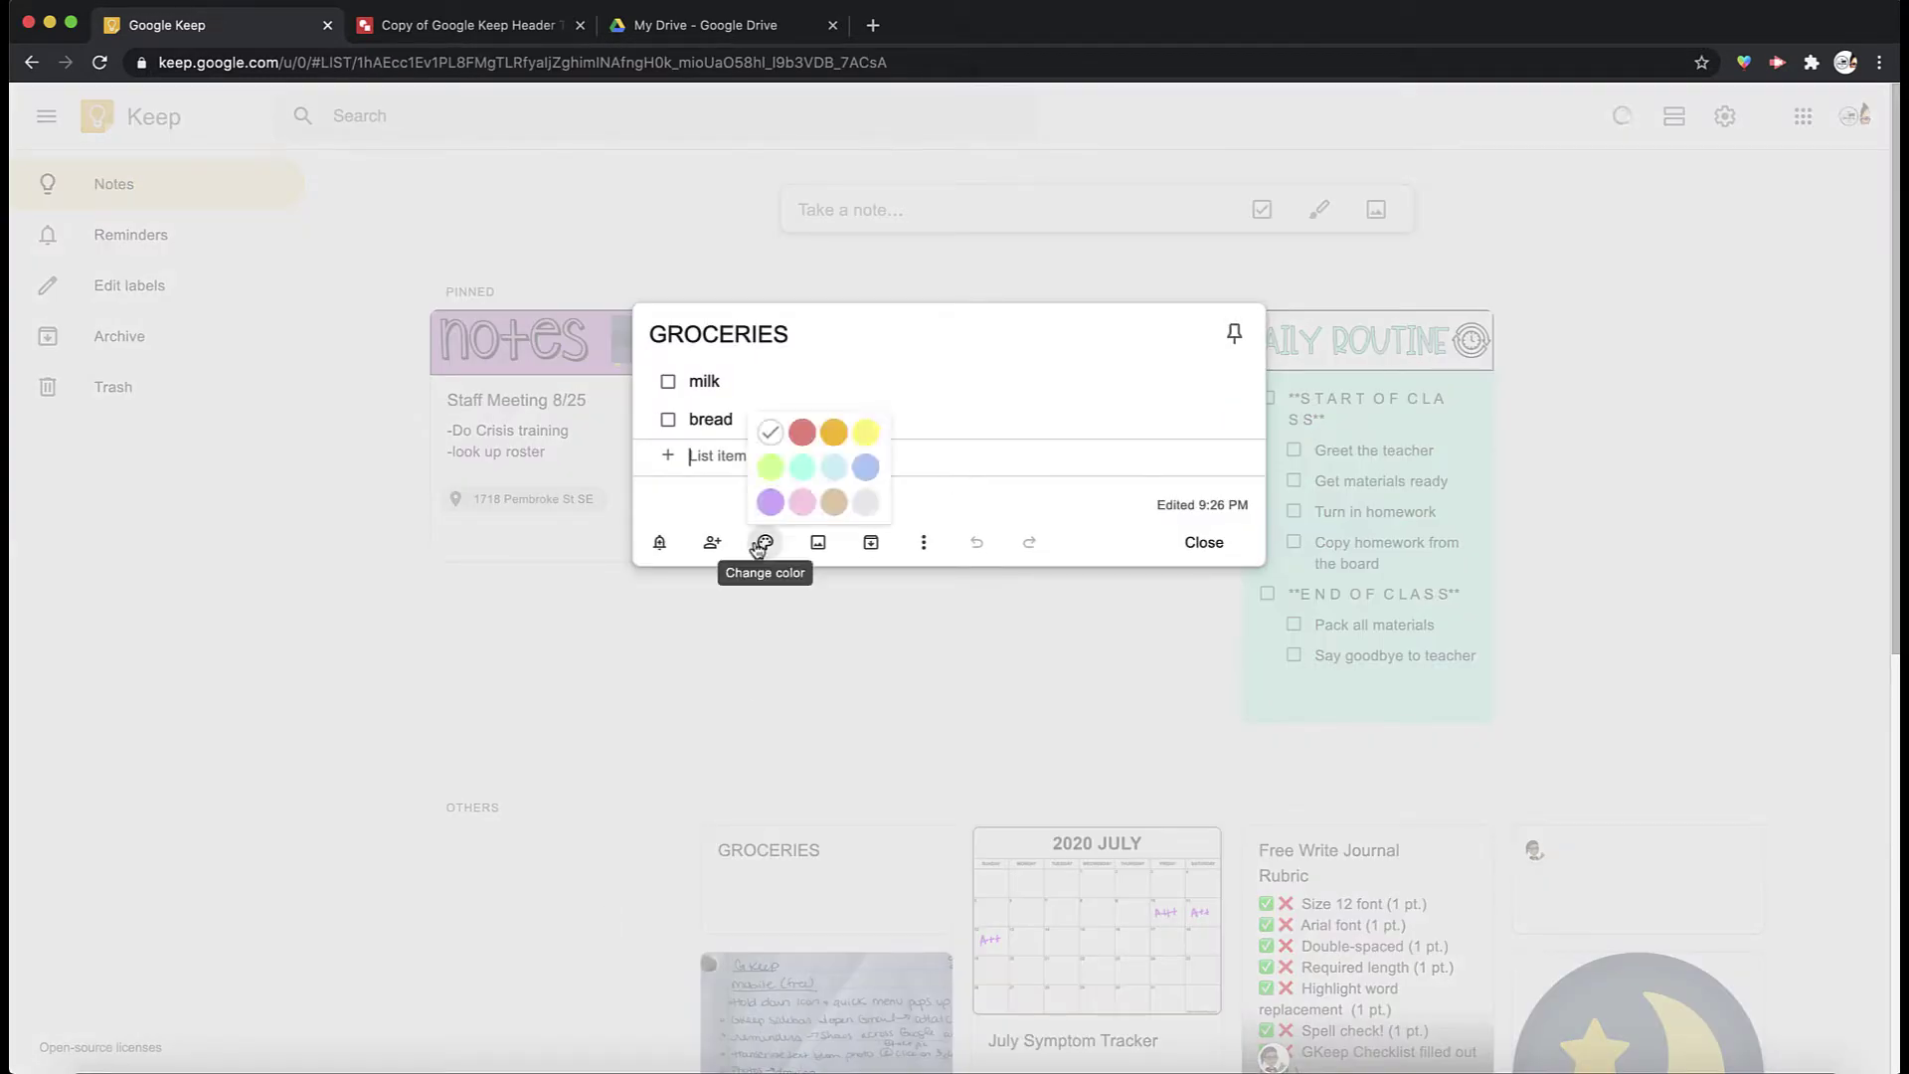
click(772, 467)
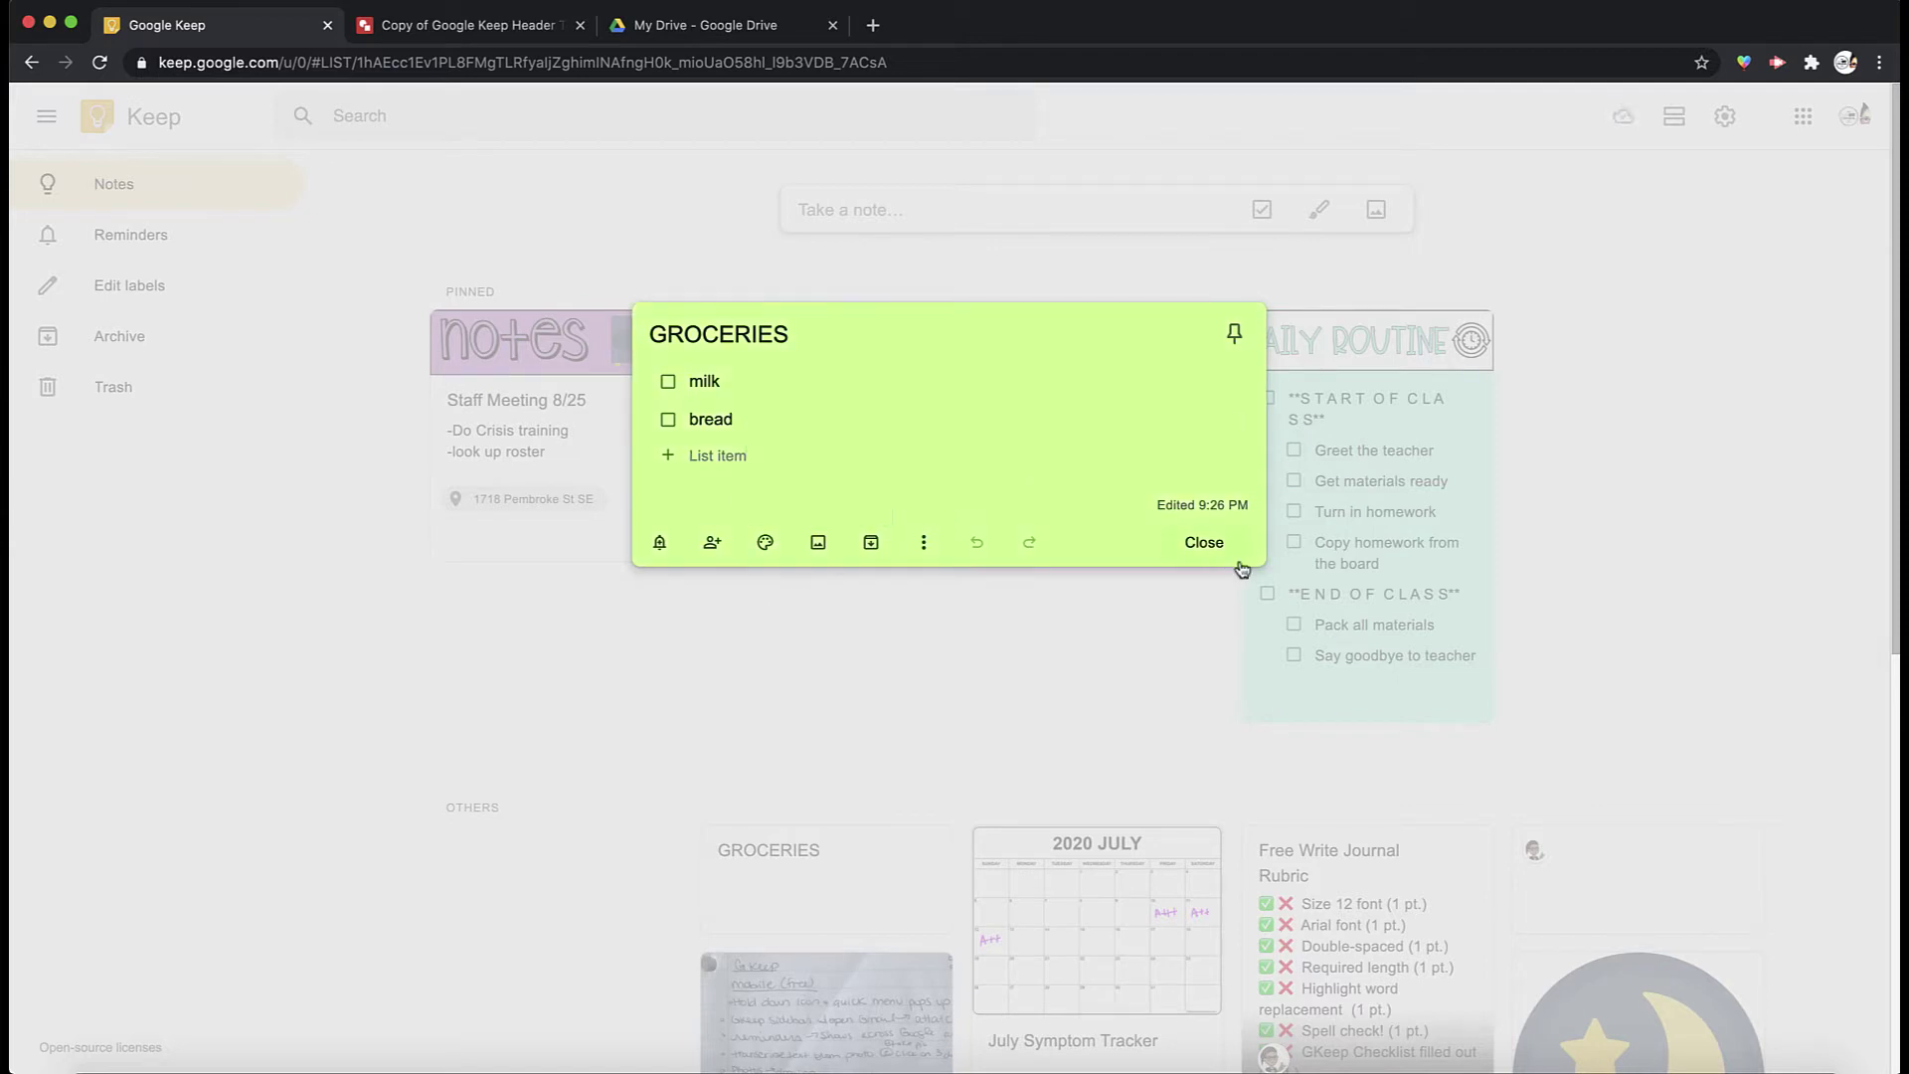
click(1204, 543)
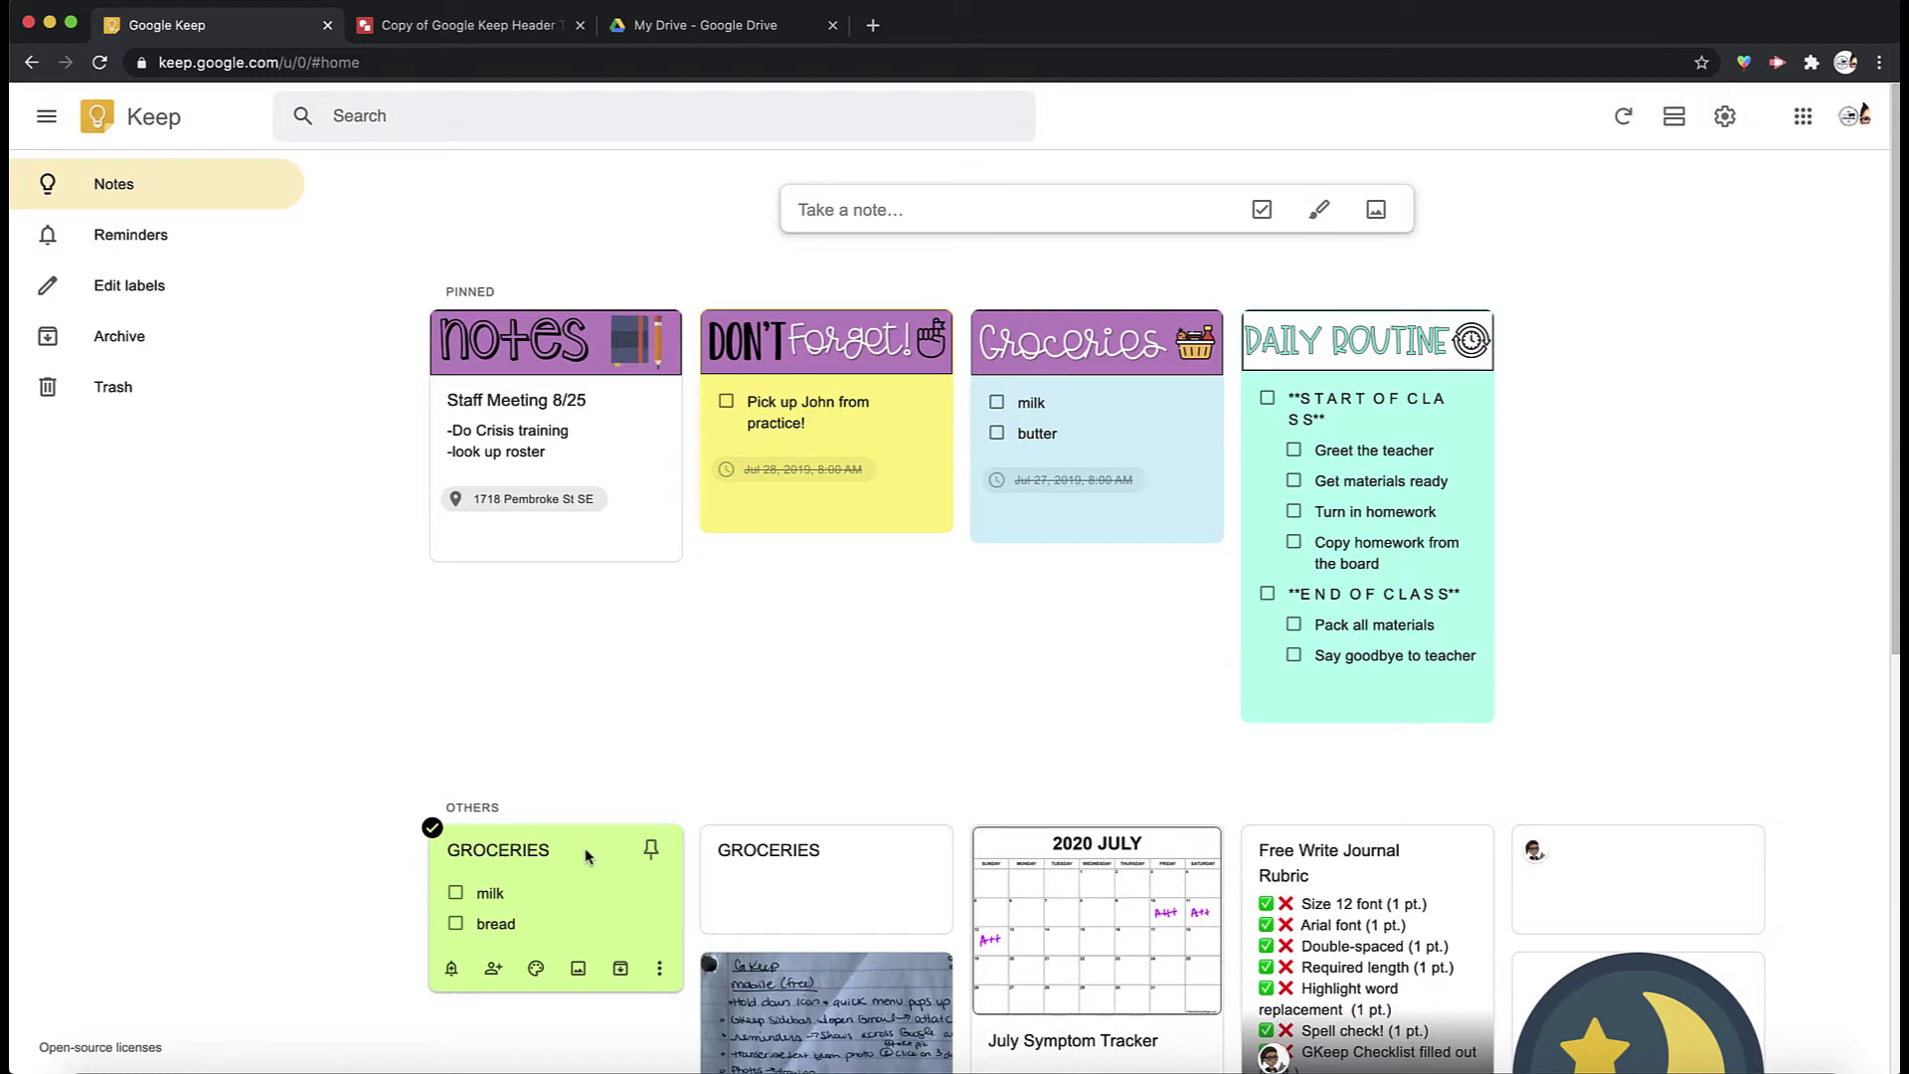
click(501, 860)
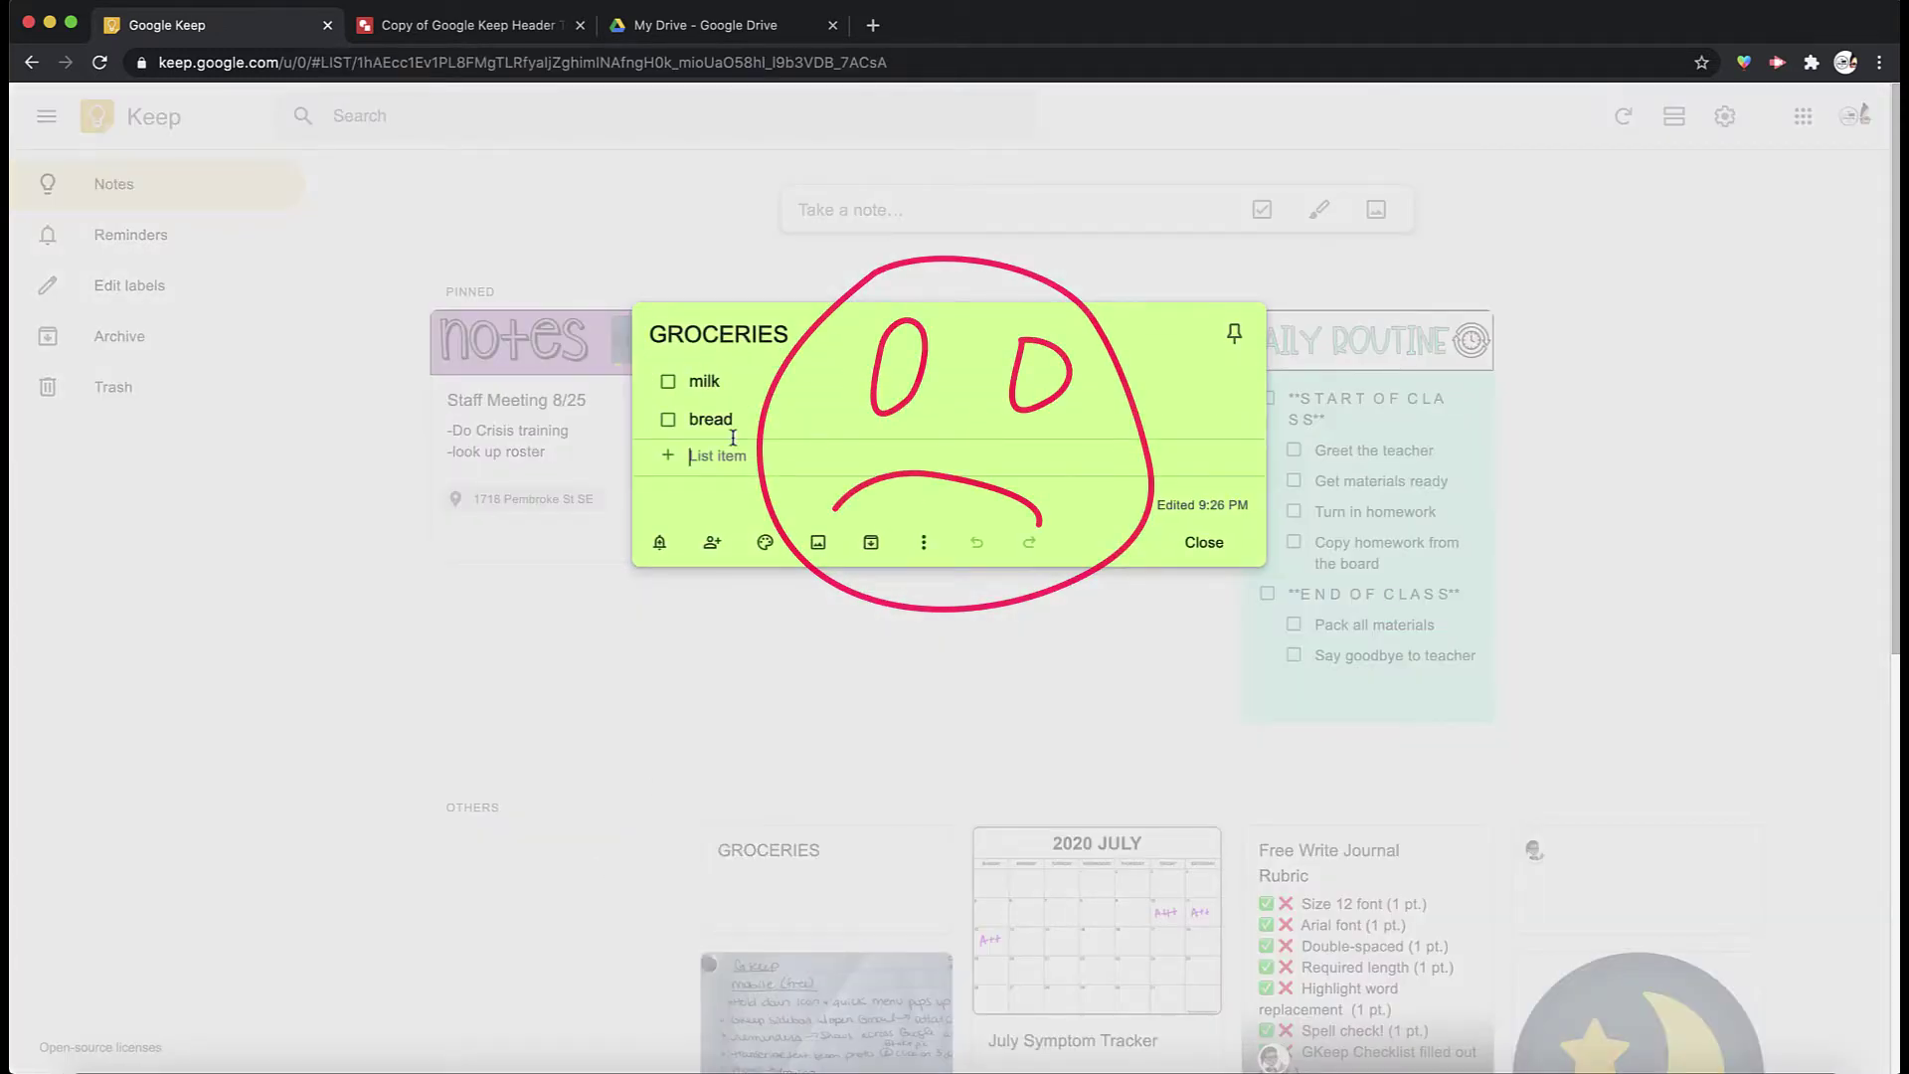
click(1204, 543)
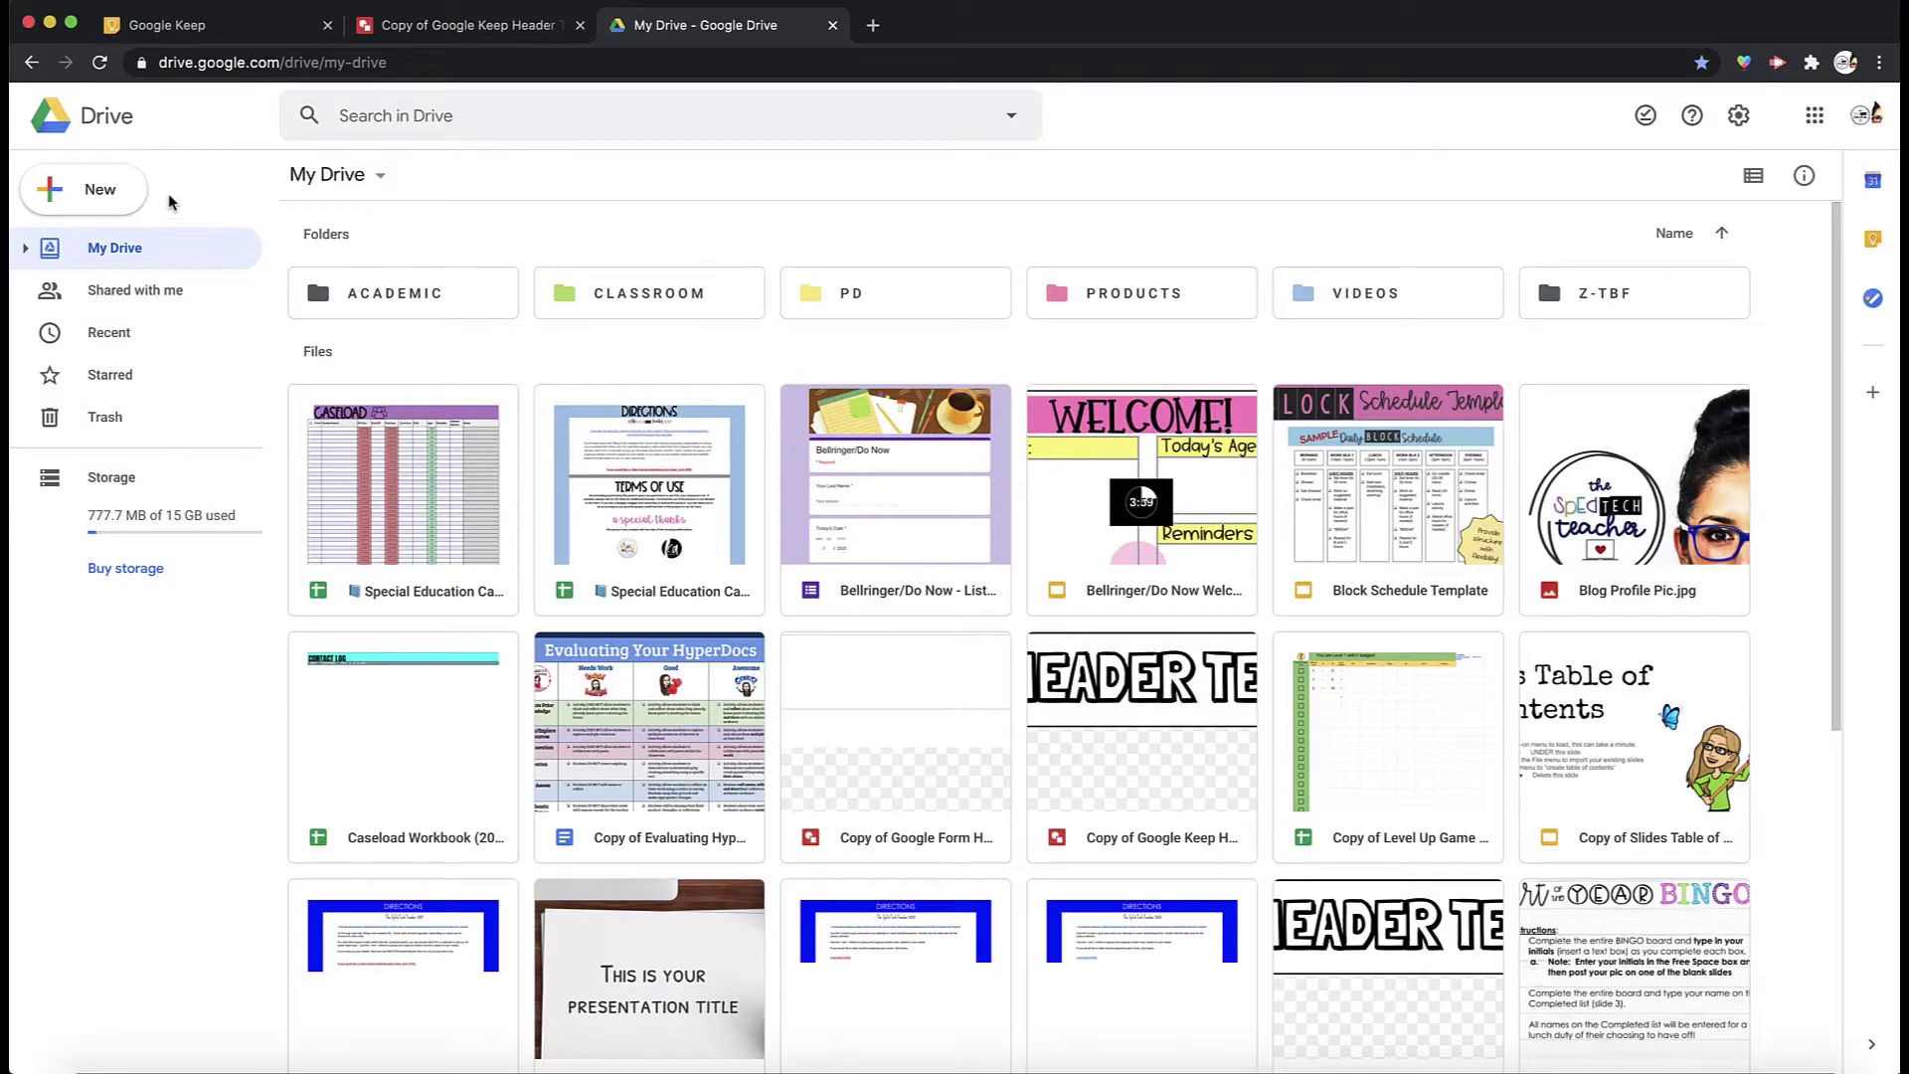
- Create a new Google drawing from Drive's New > More menu
click(100, 189)
mouse_move(180, 433)
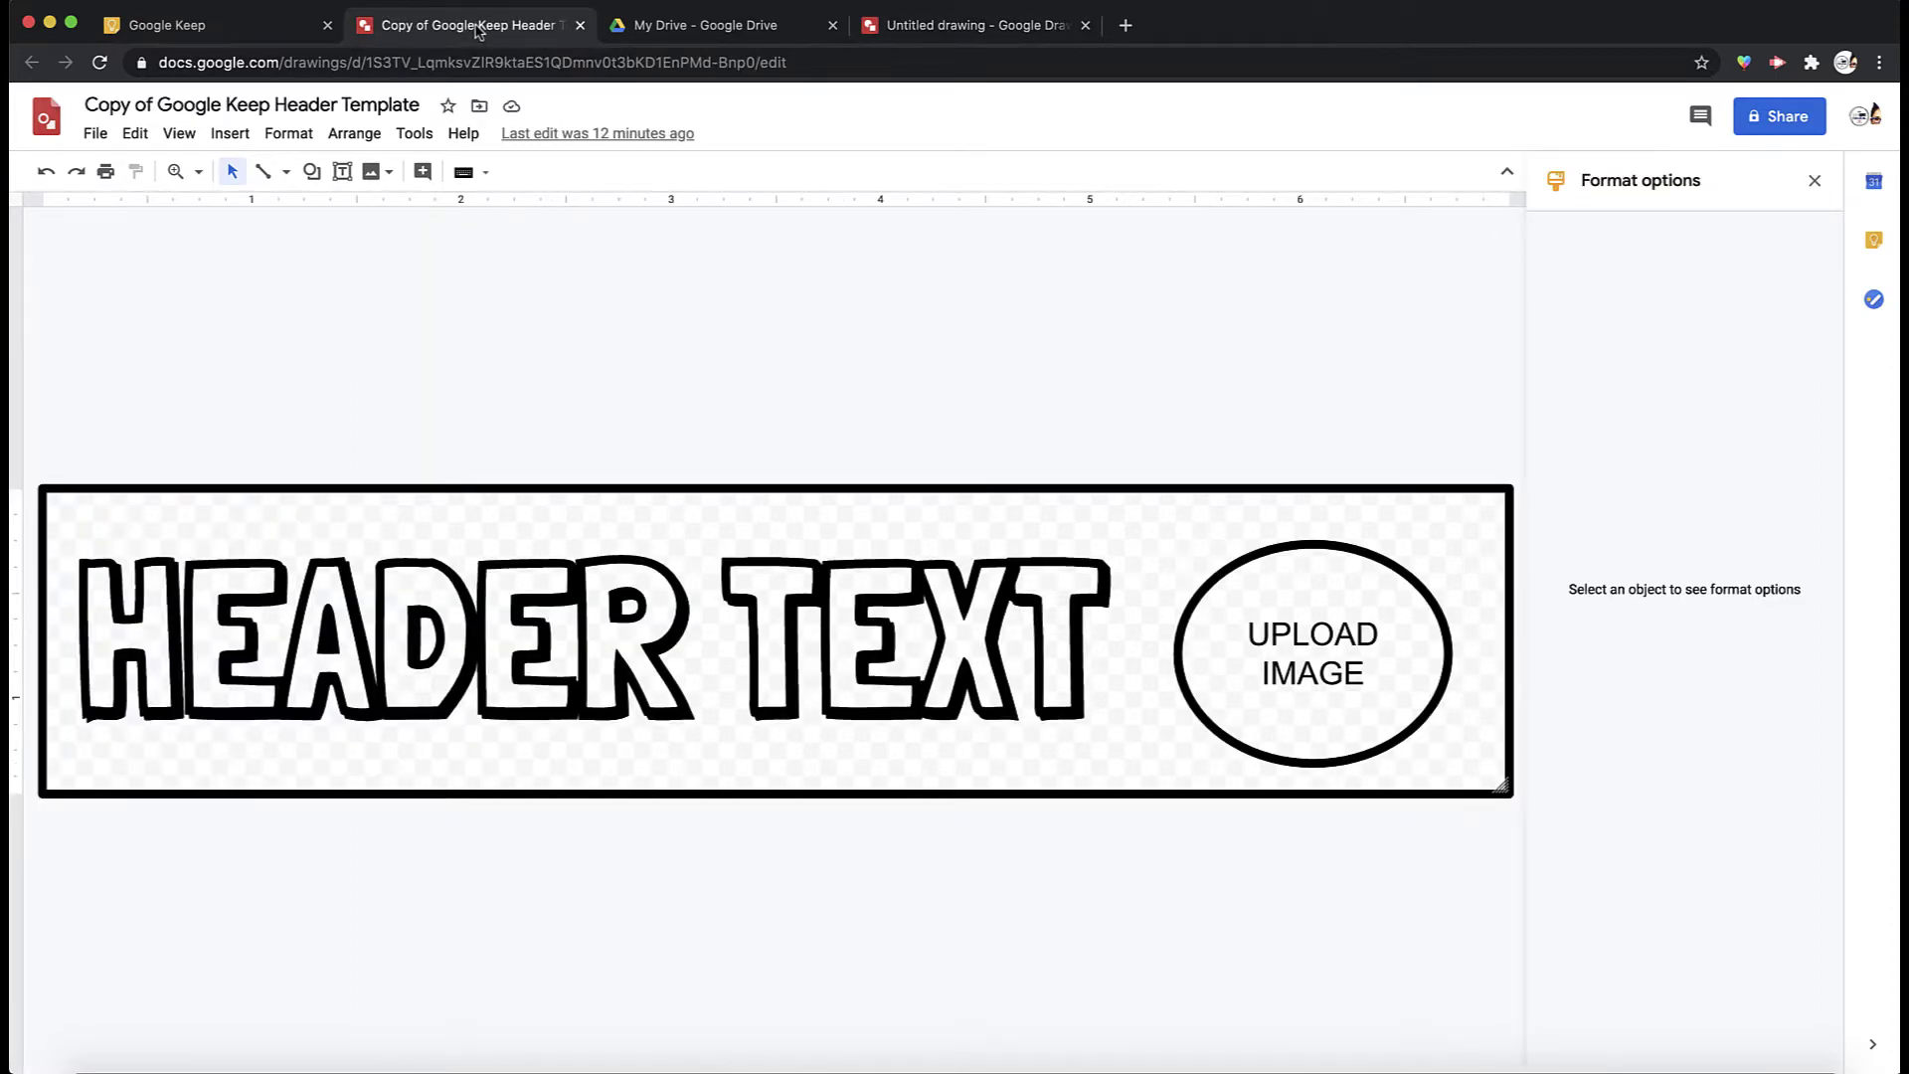
- Replace the HEADER TEXT placeholder with GROCERIES
triple_click(438, 594)
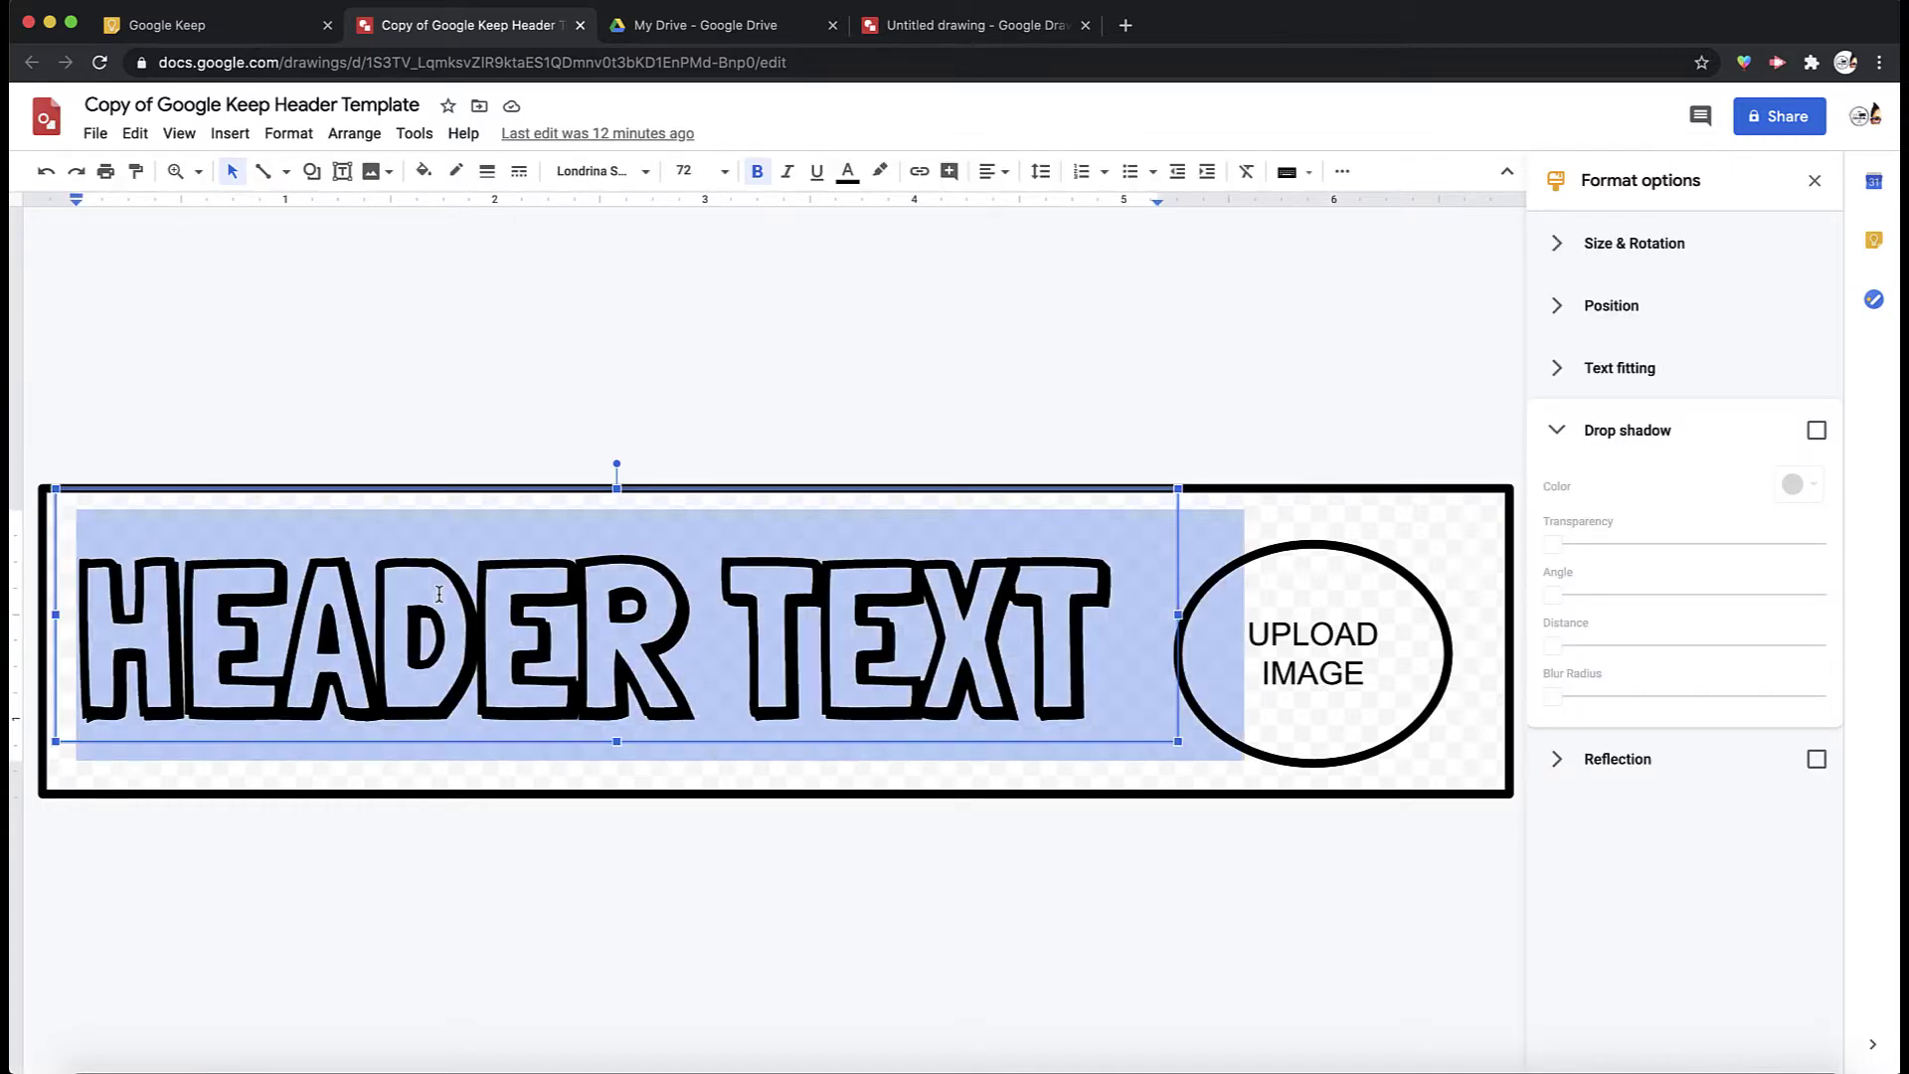
text(GROCER)
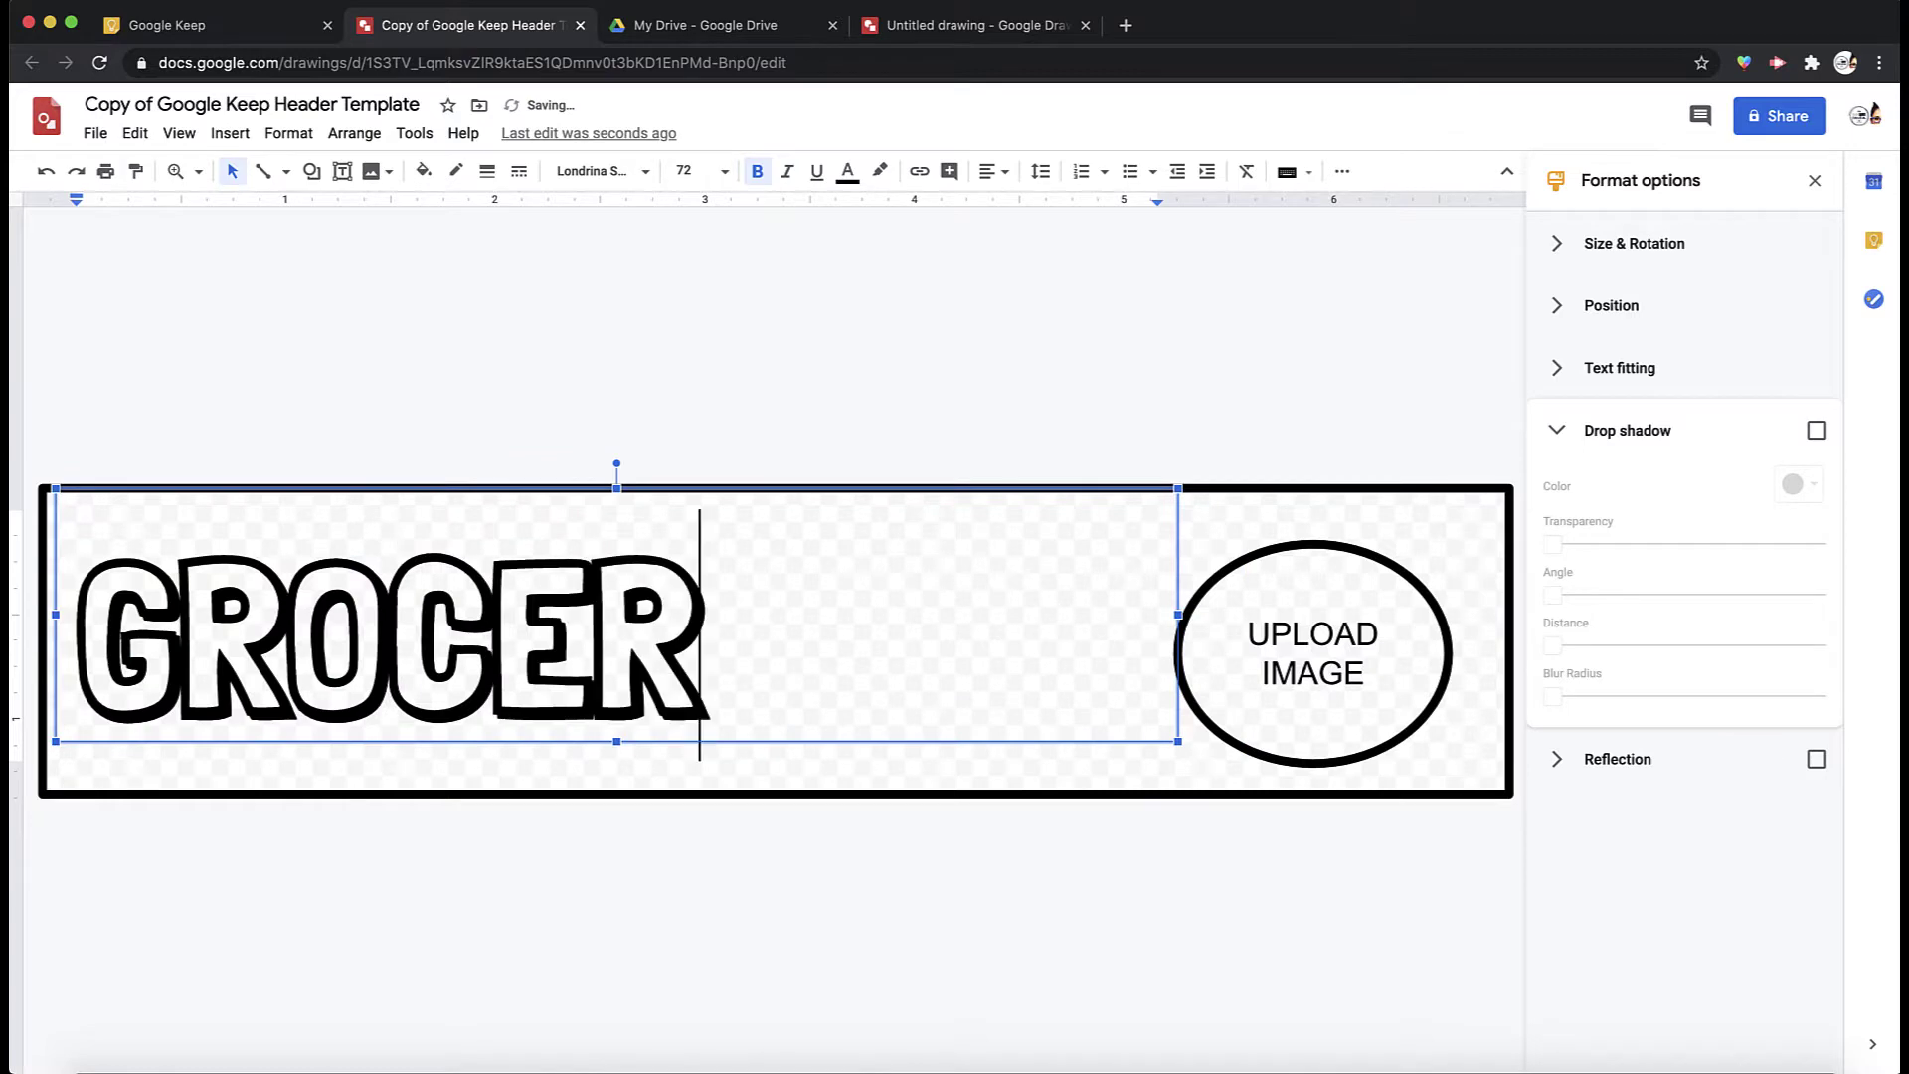
text(IES)
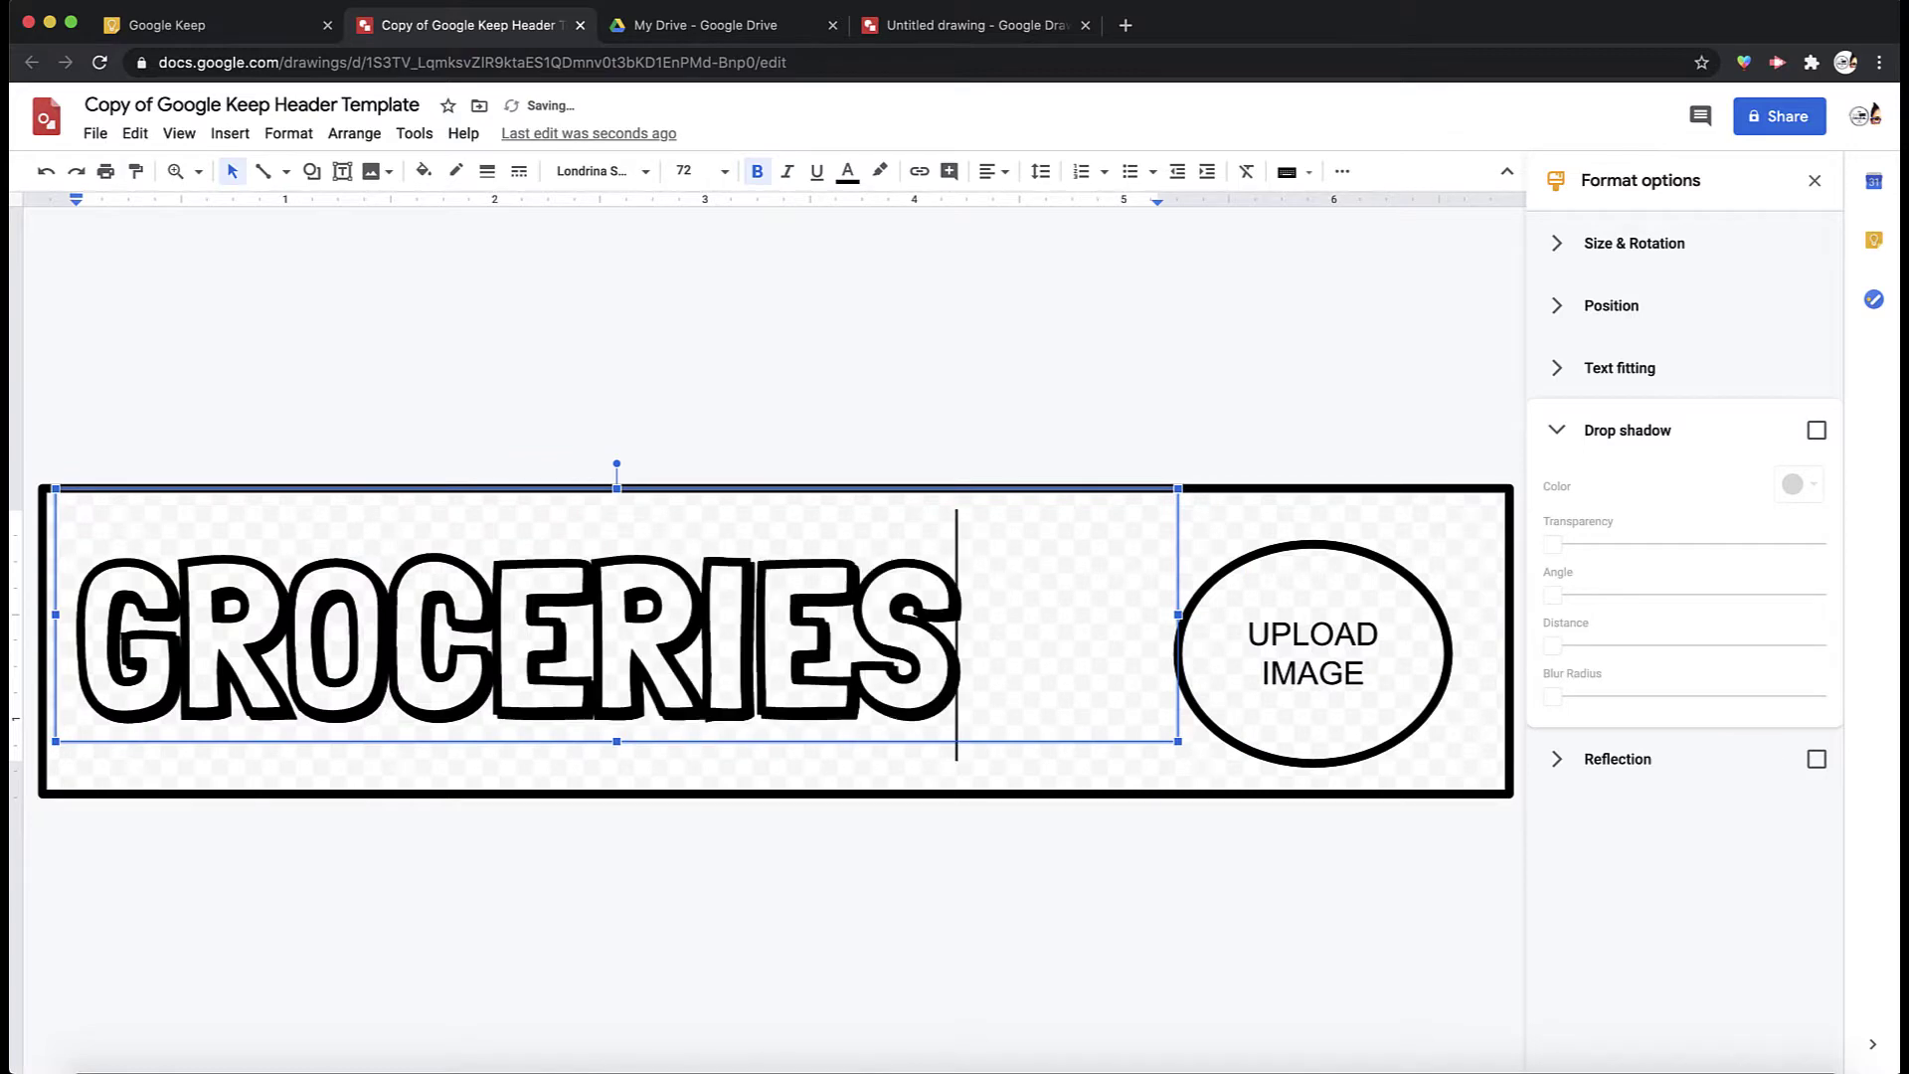
click(1815, 181)
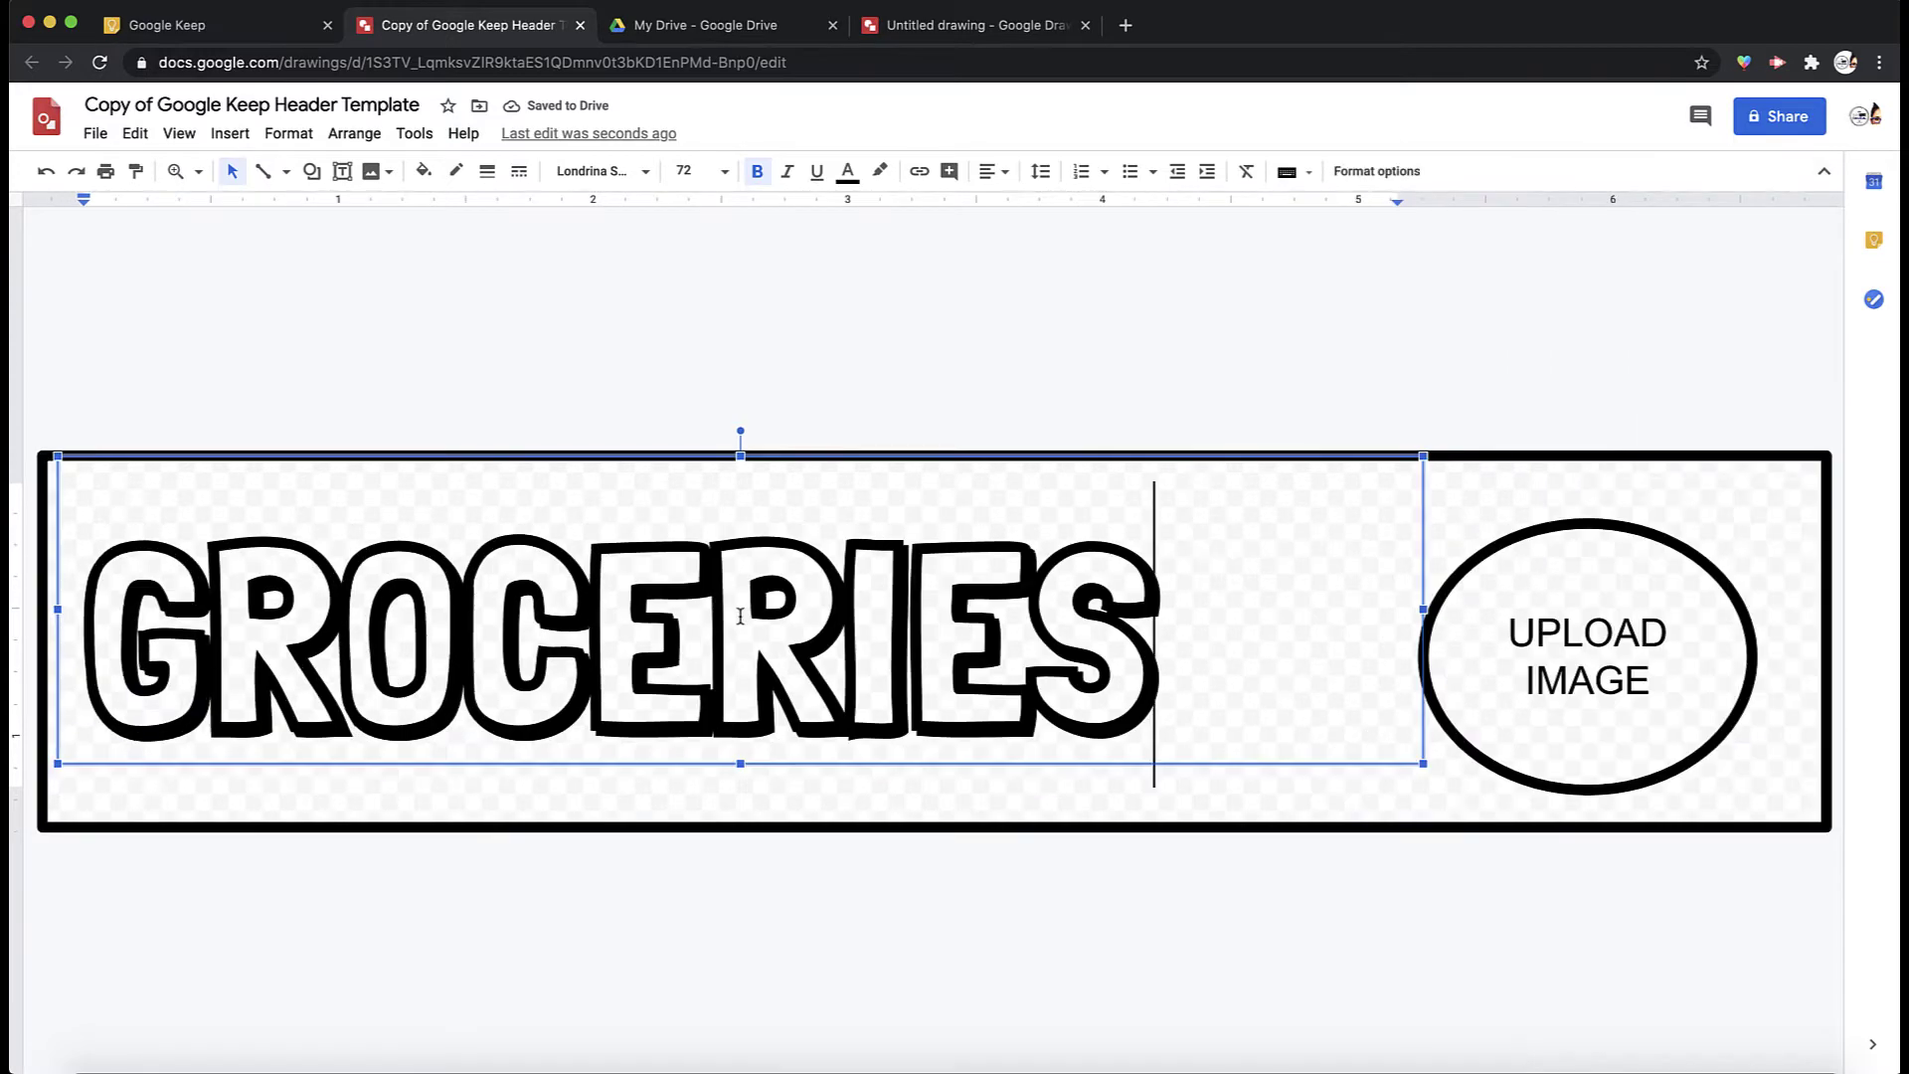
- Set GROCERIES in the Sue Ellen Francisco font, keeping it bold
double_click(740, 616)
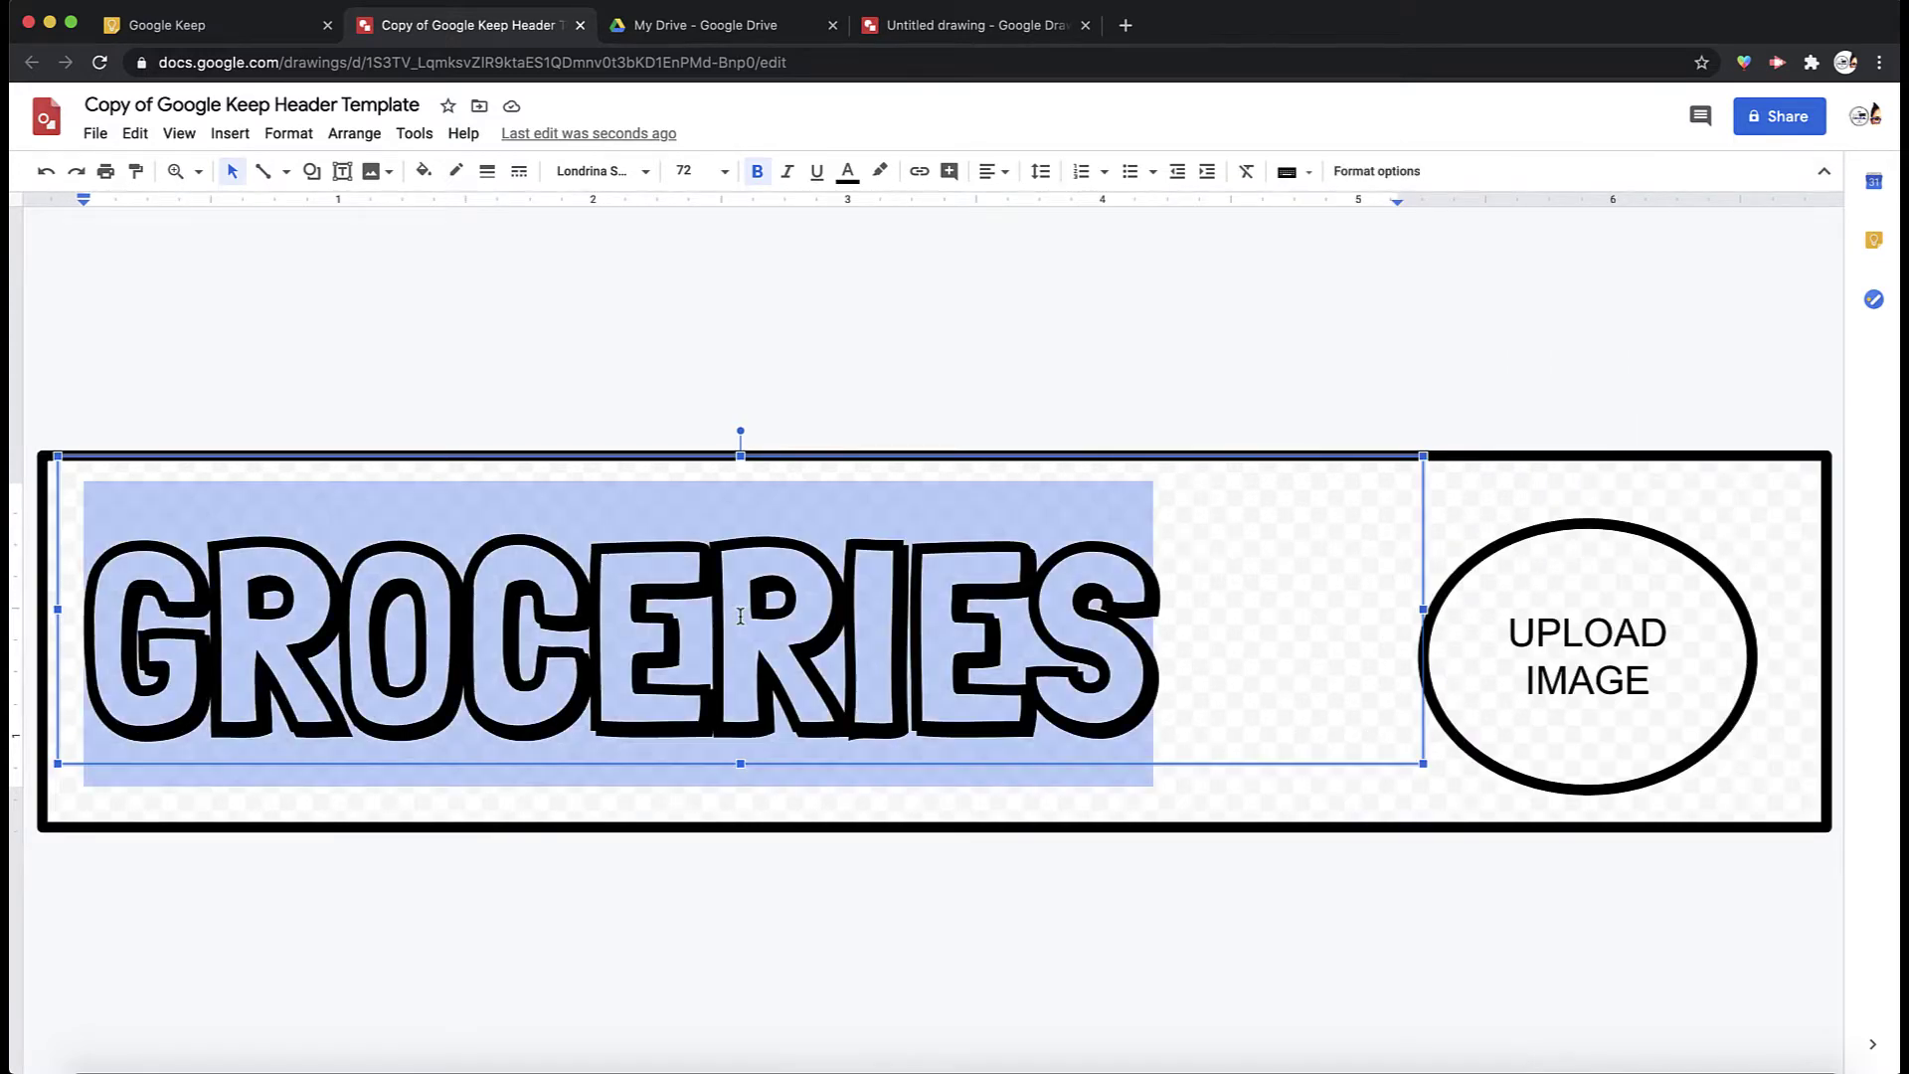
click(643, 182)
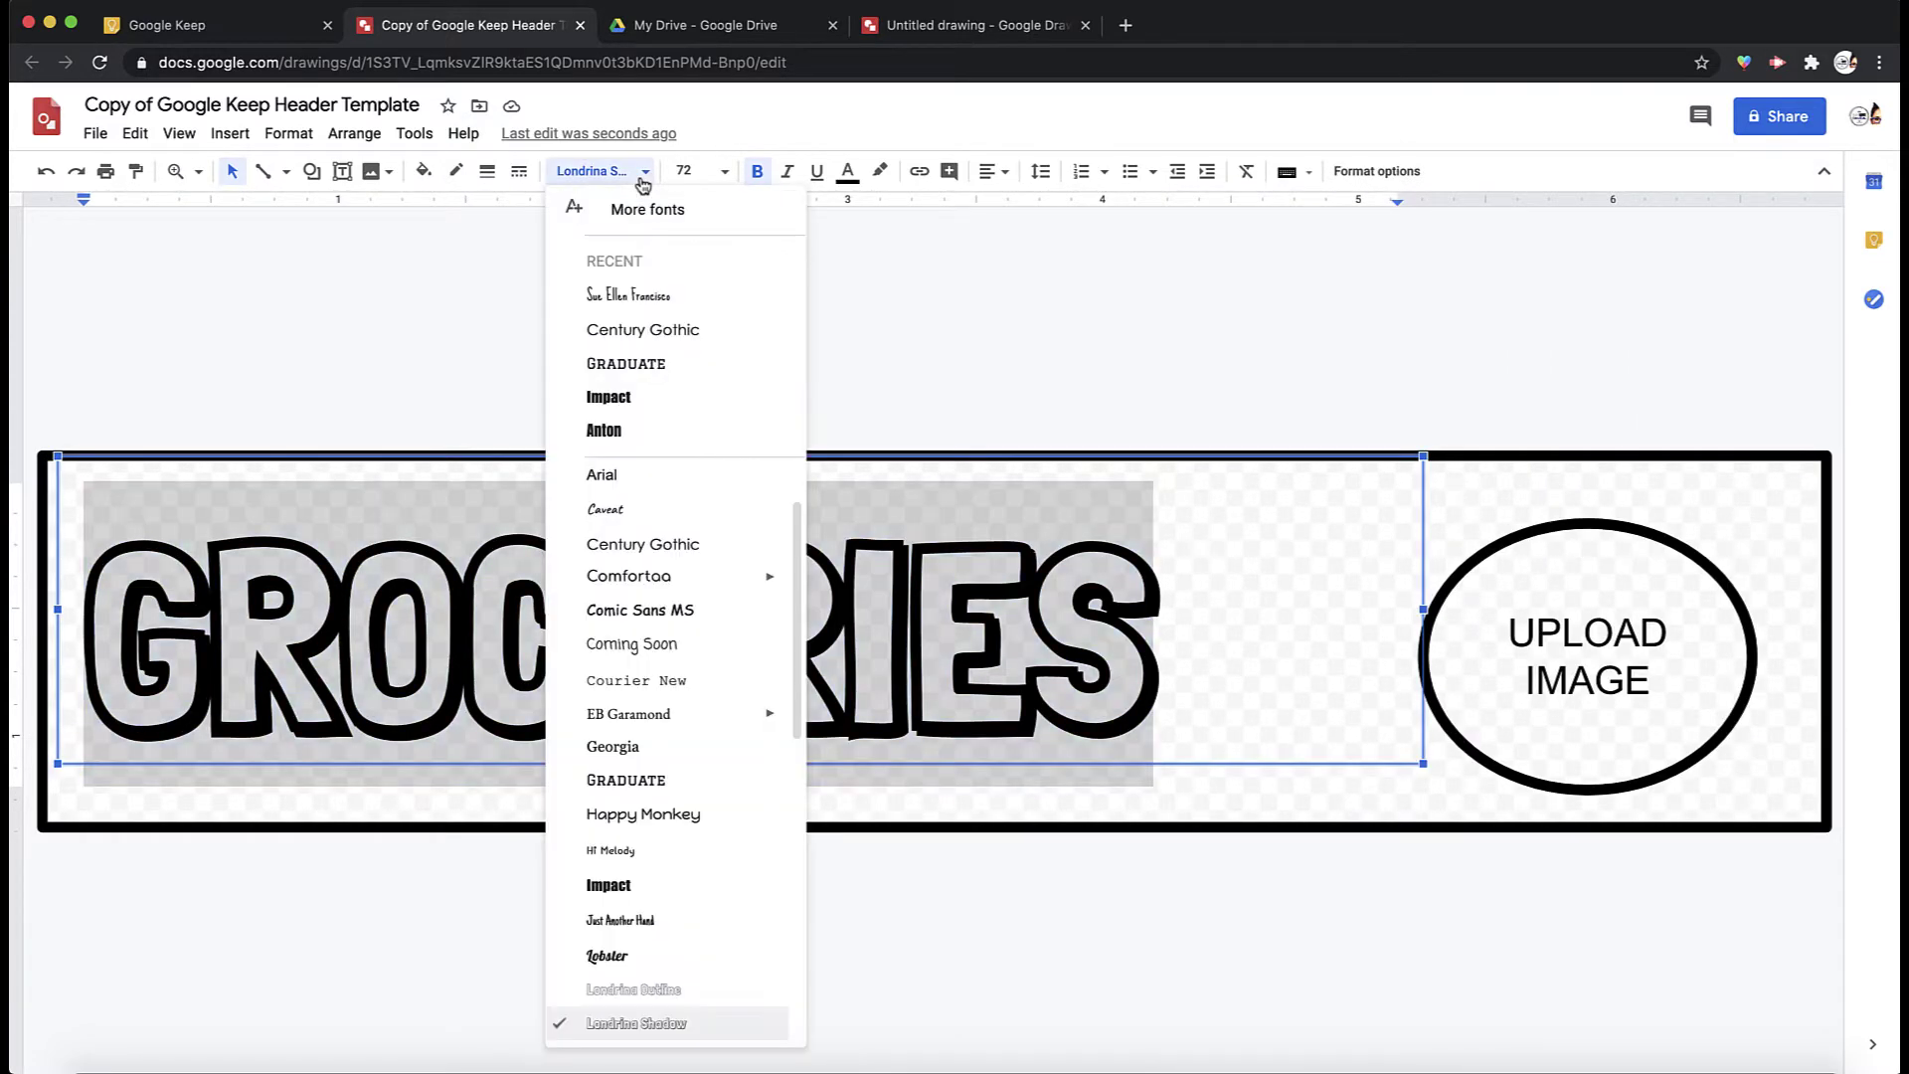
click(658, 296)
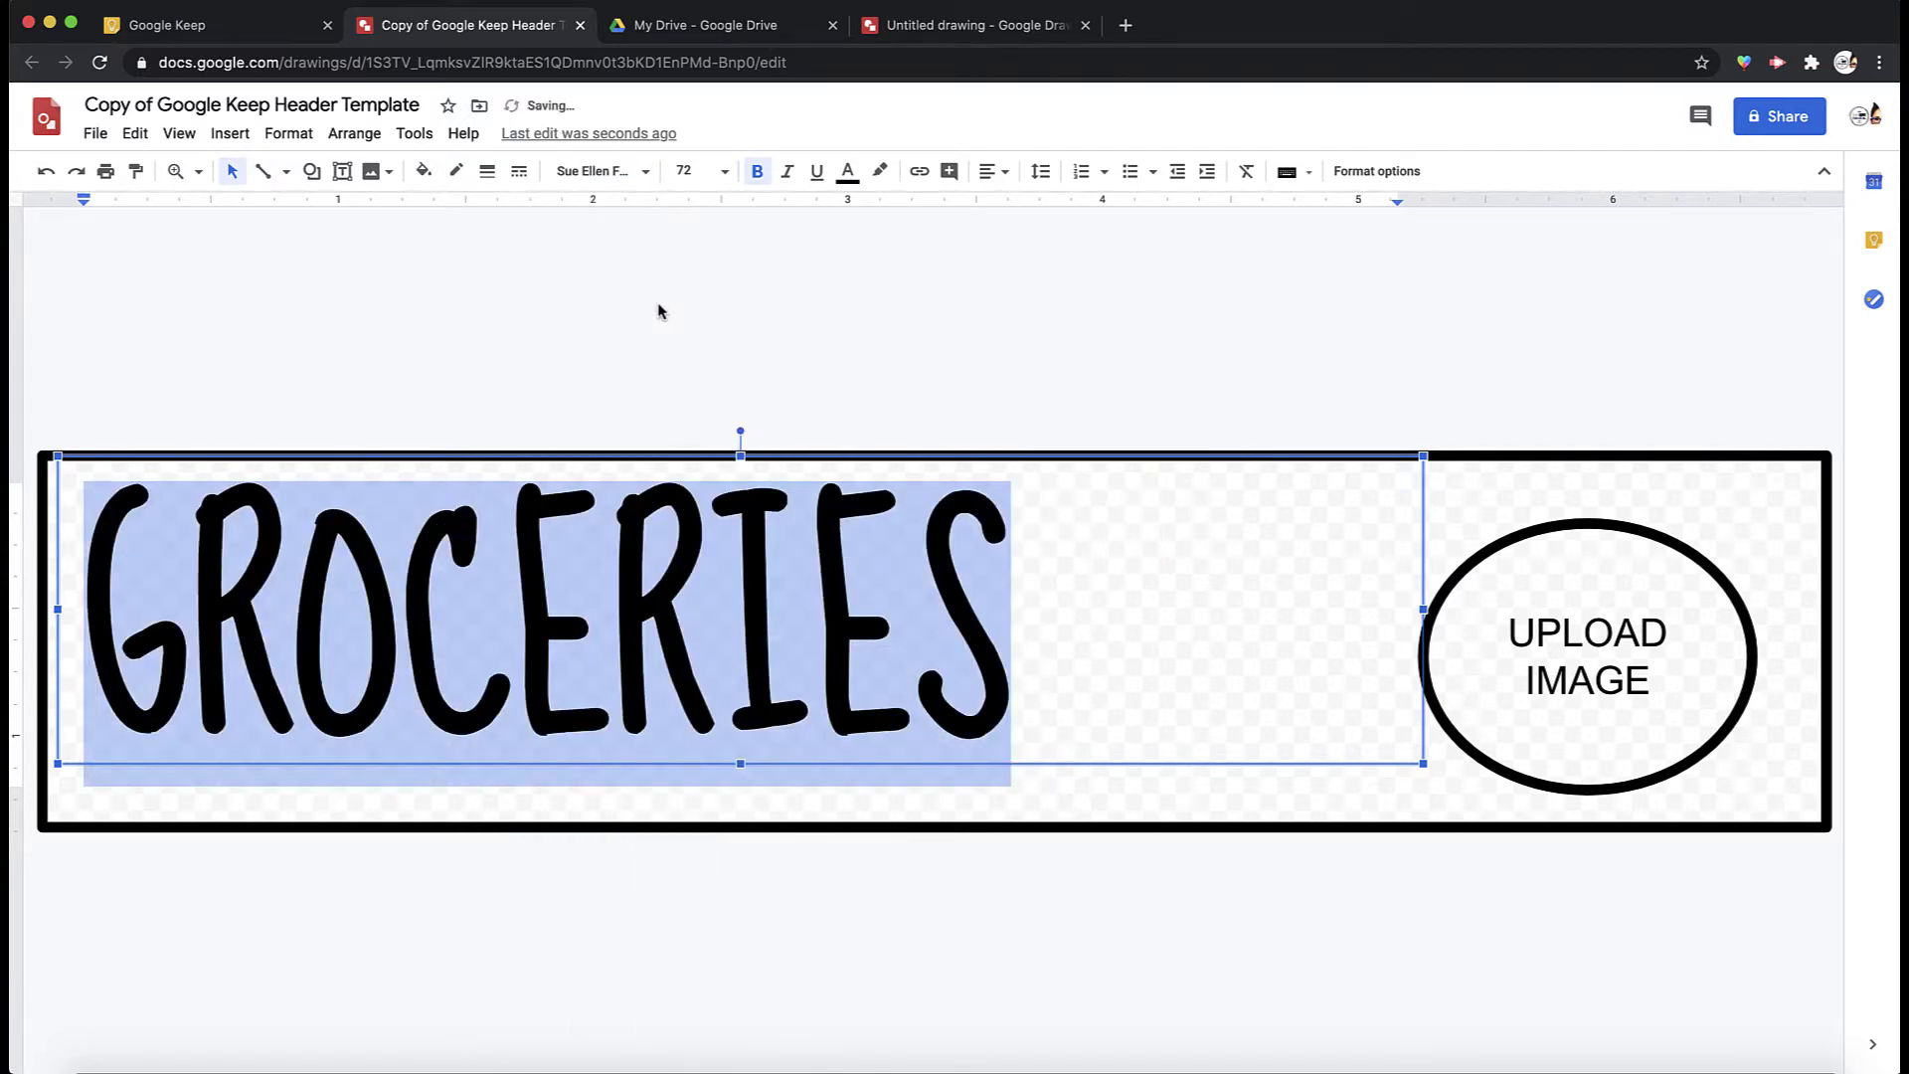
click(758, 171)
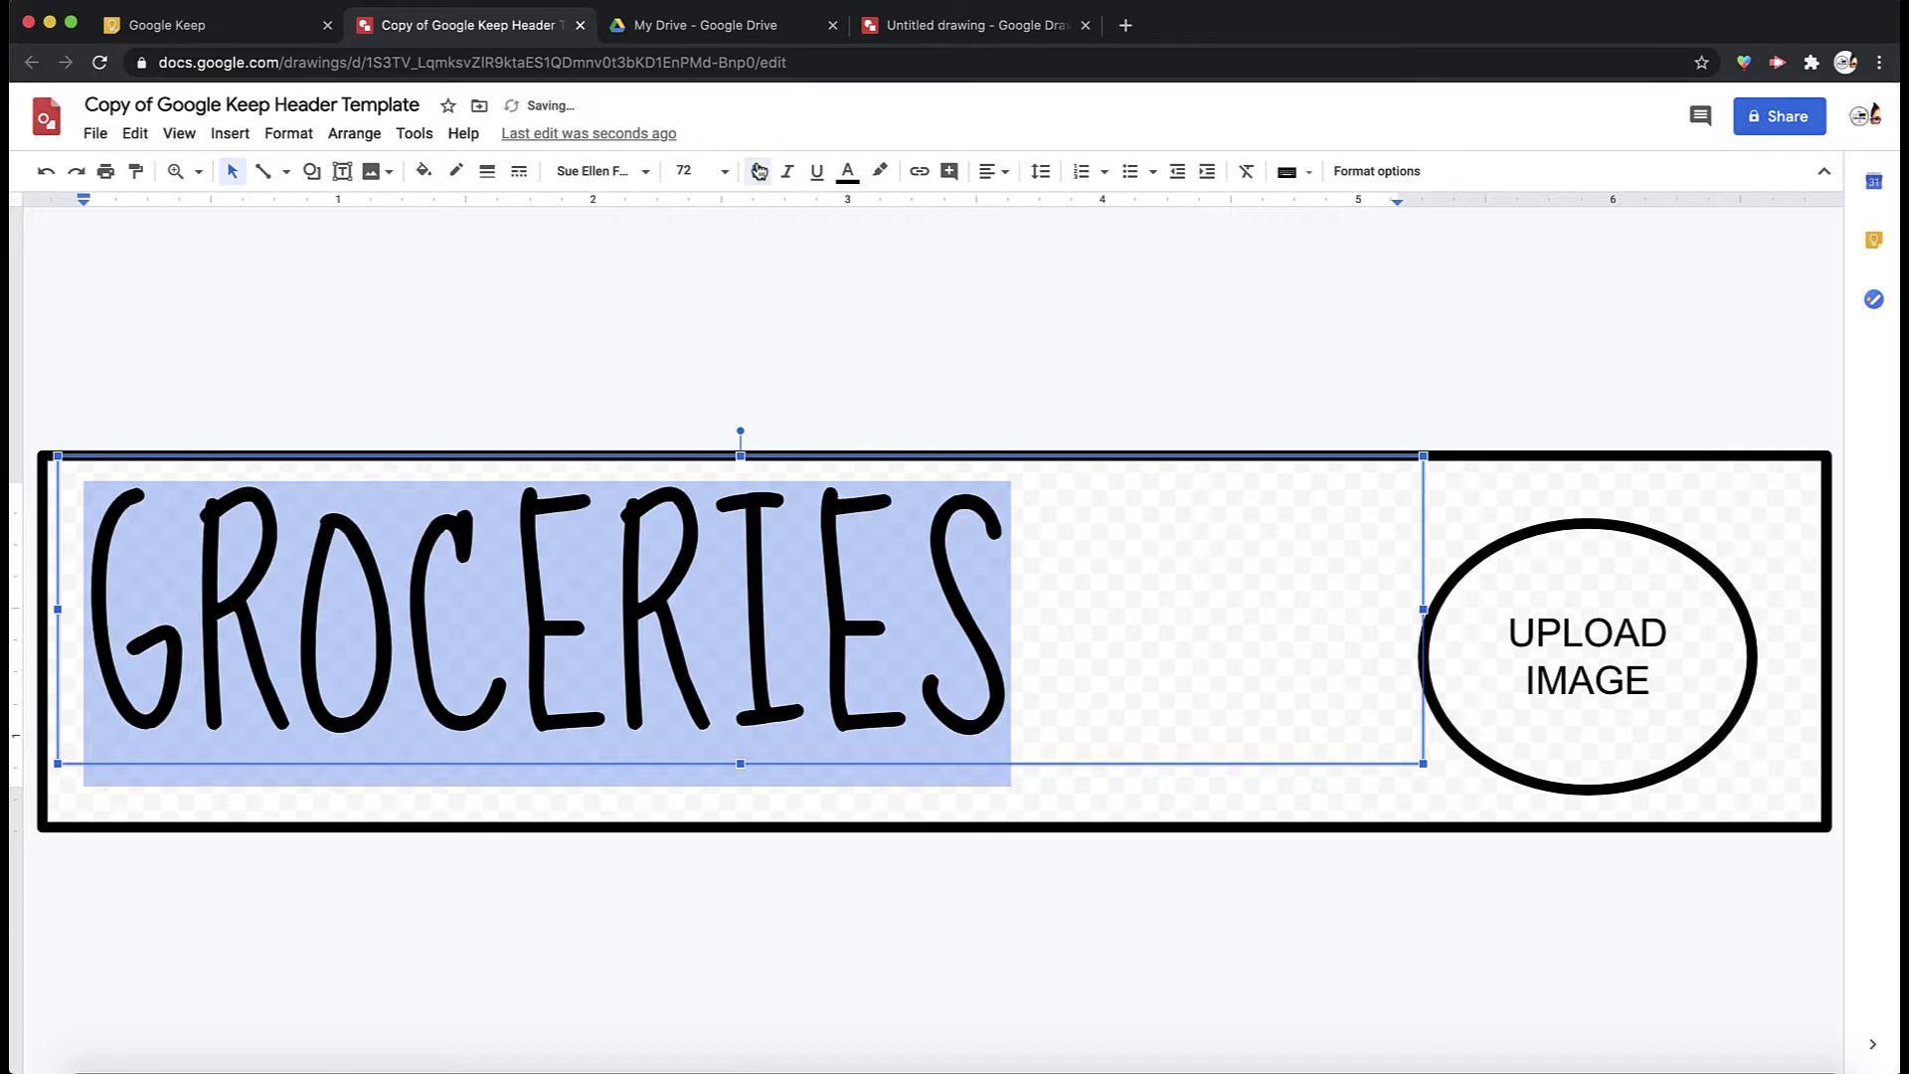
click(758, 171)
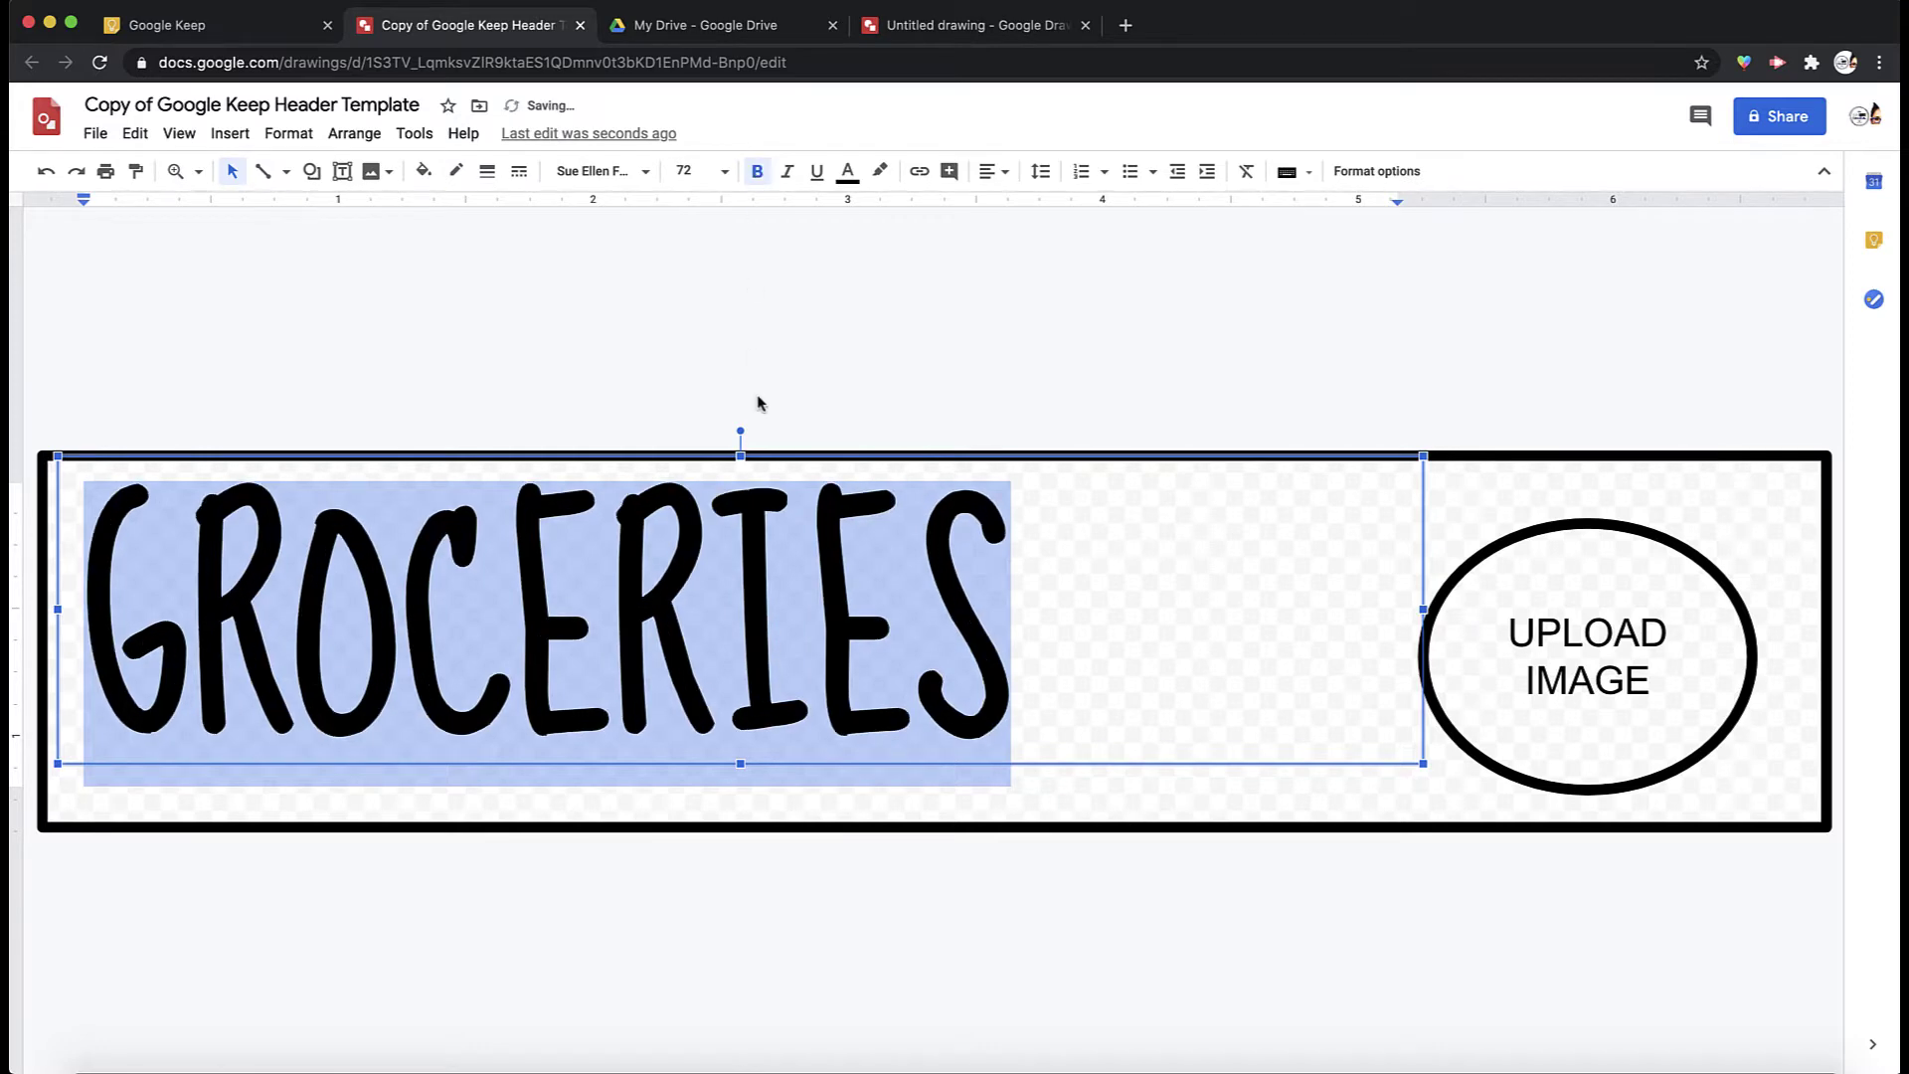
- Move the GROCERIES text box slightly lower in the banner
click(687, 366)
click(714, 572)
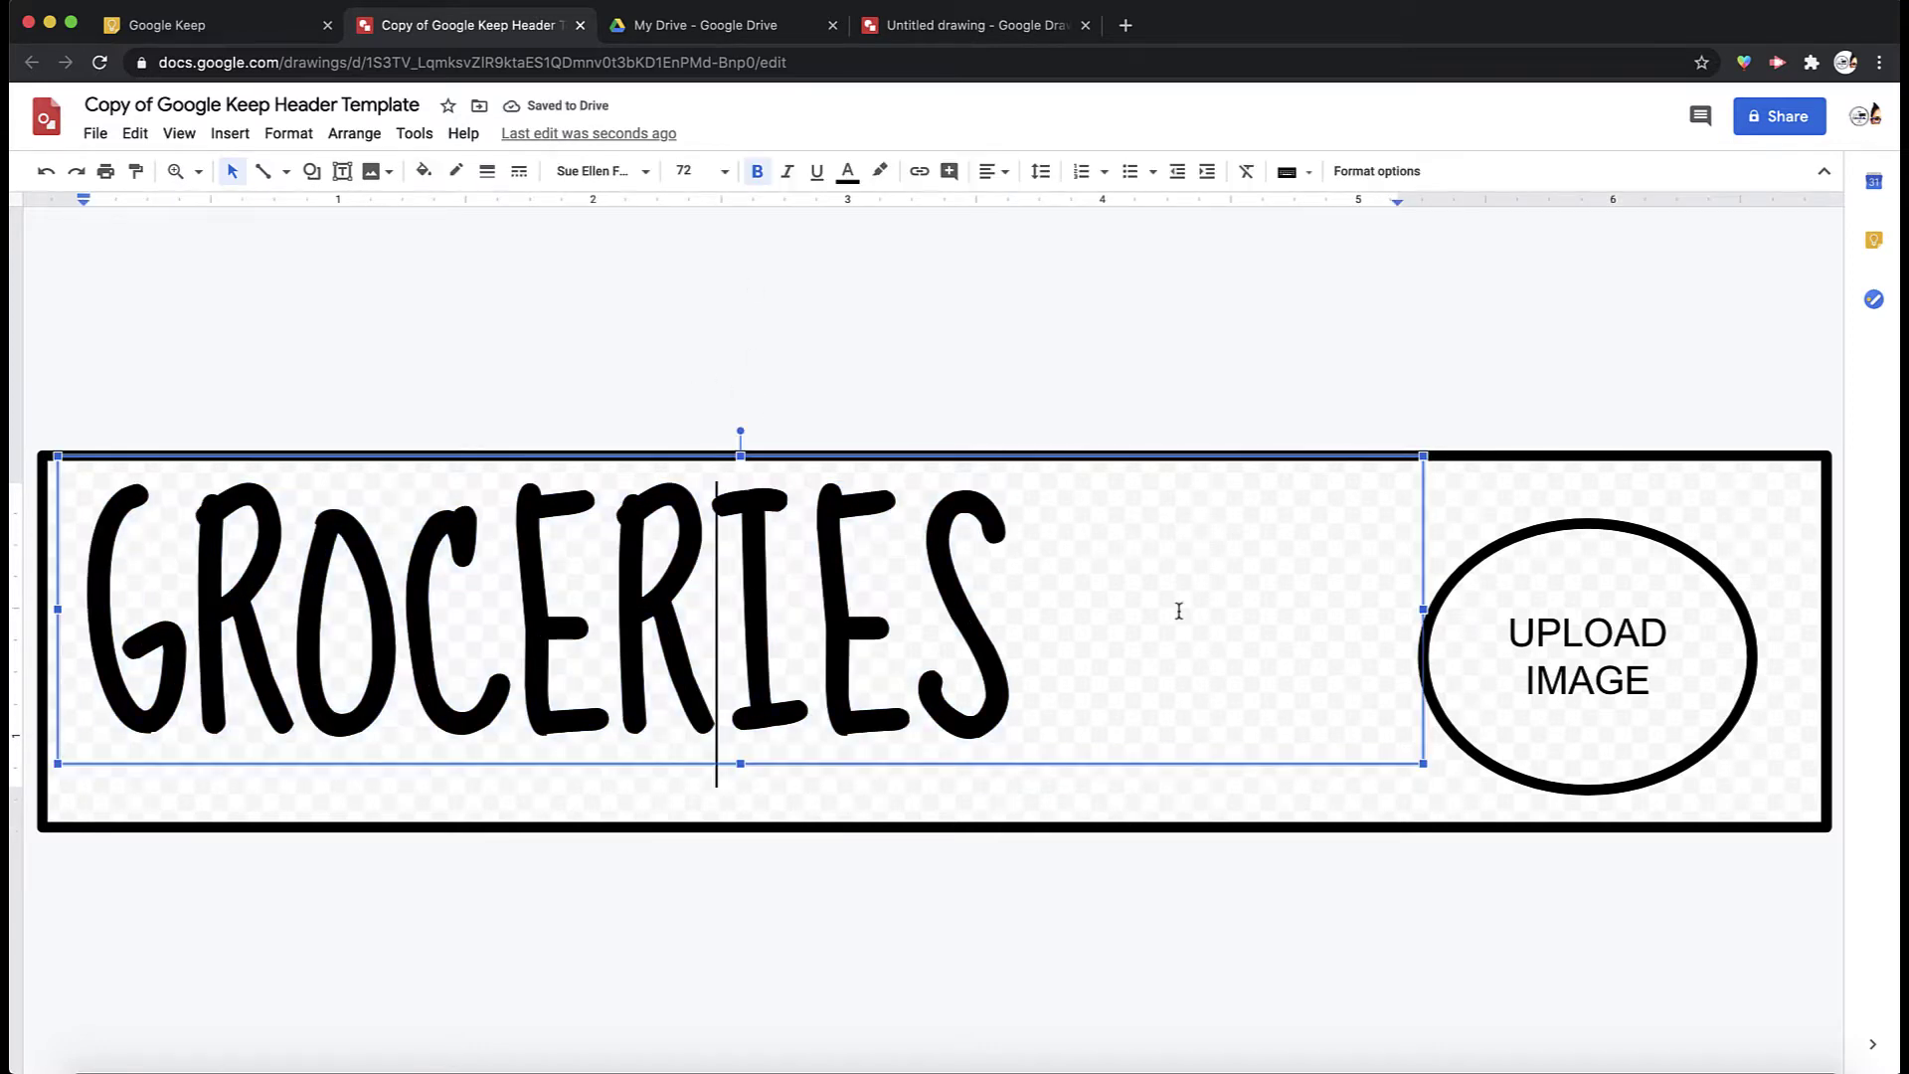
drag(1423, 516, 1426, 549)
- Turn on Drop shadow for the GROCERIES text in Format options
double_click(962, 631)
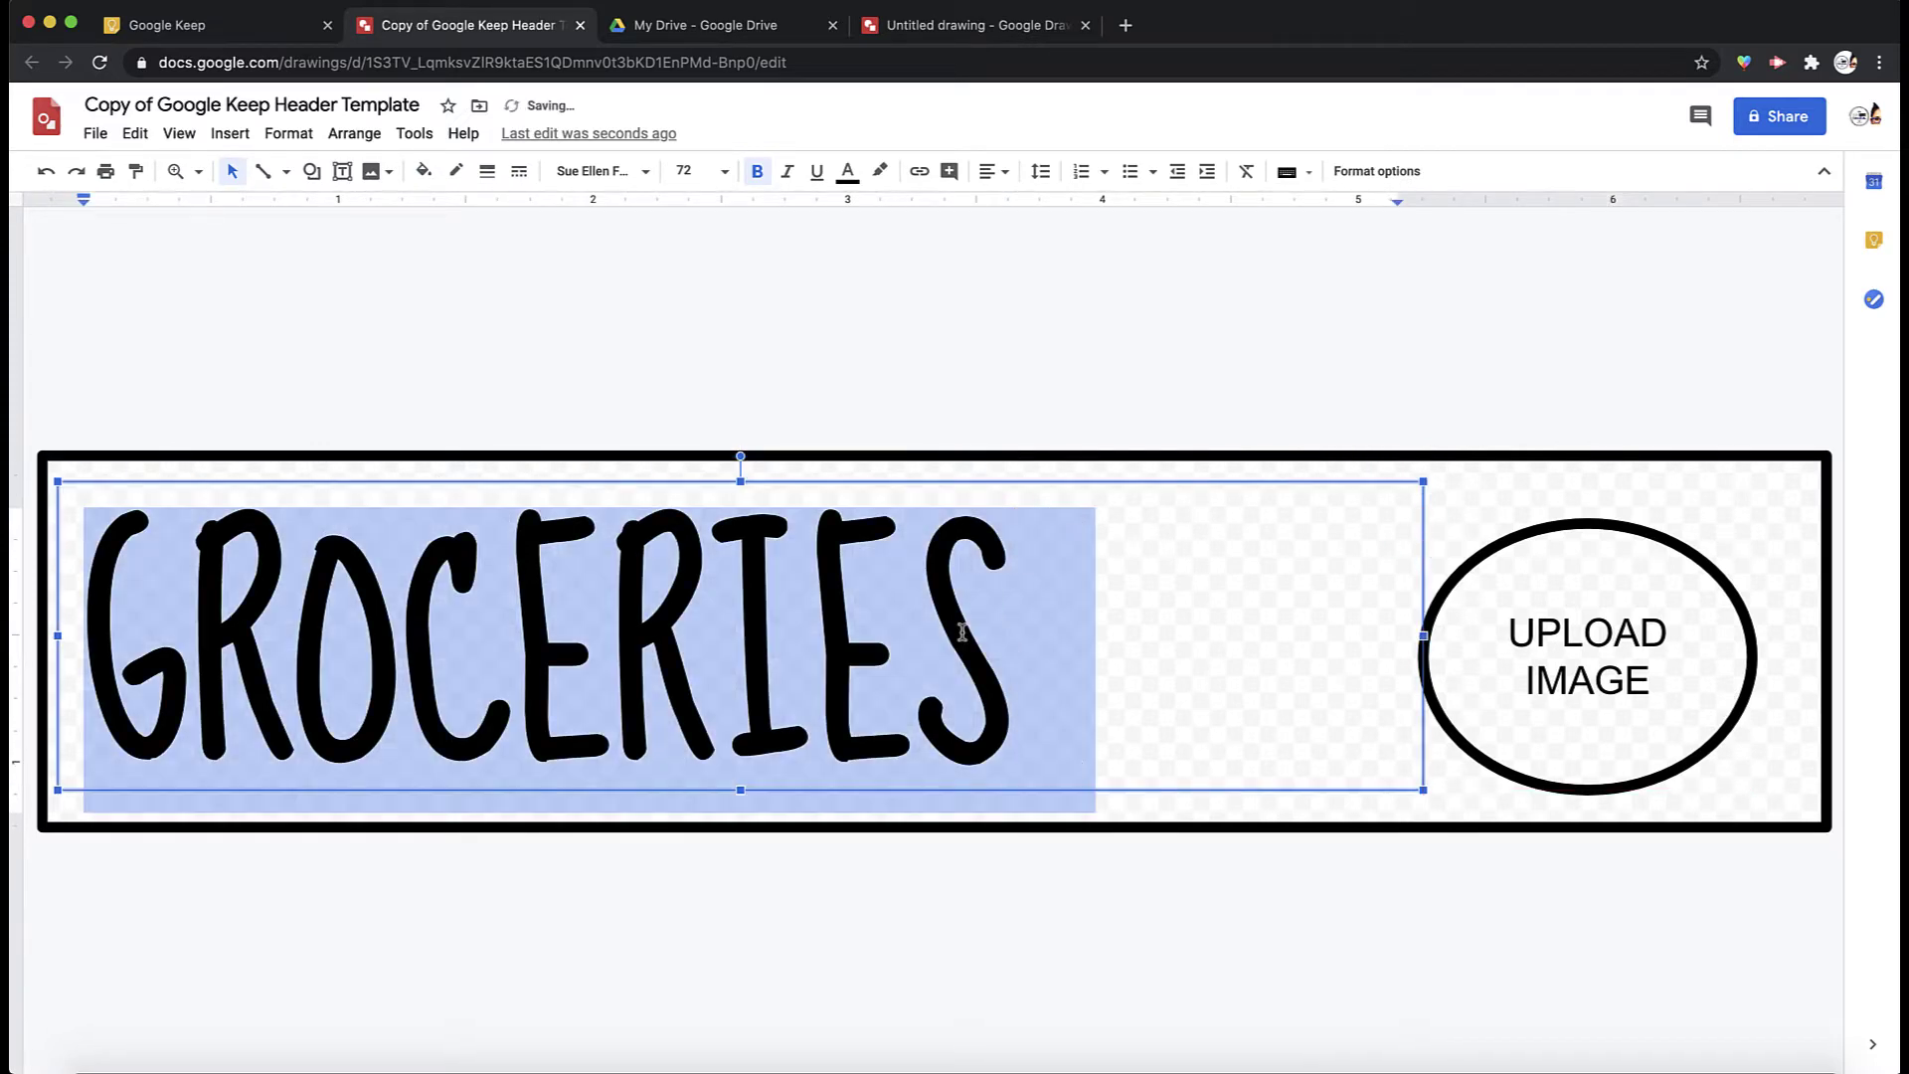
click(1036, 418)
click(767, 599)
double_click(764, 606)
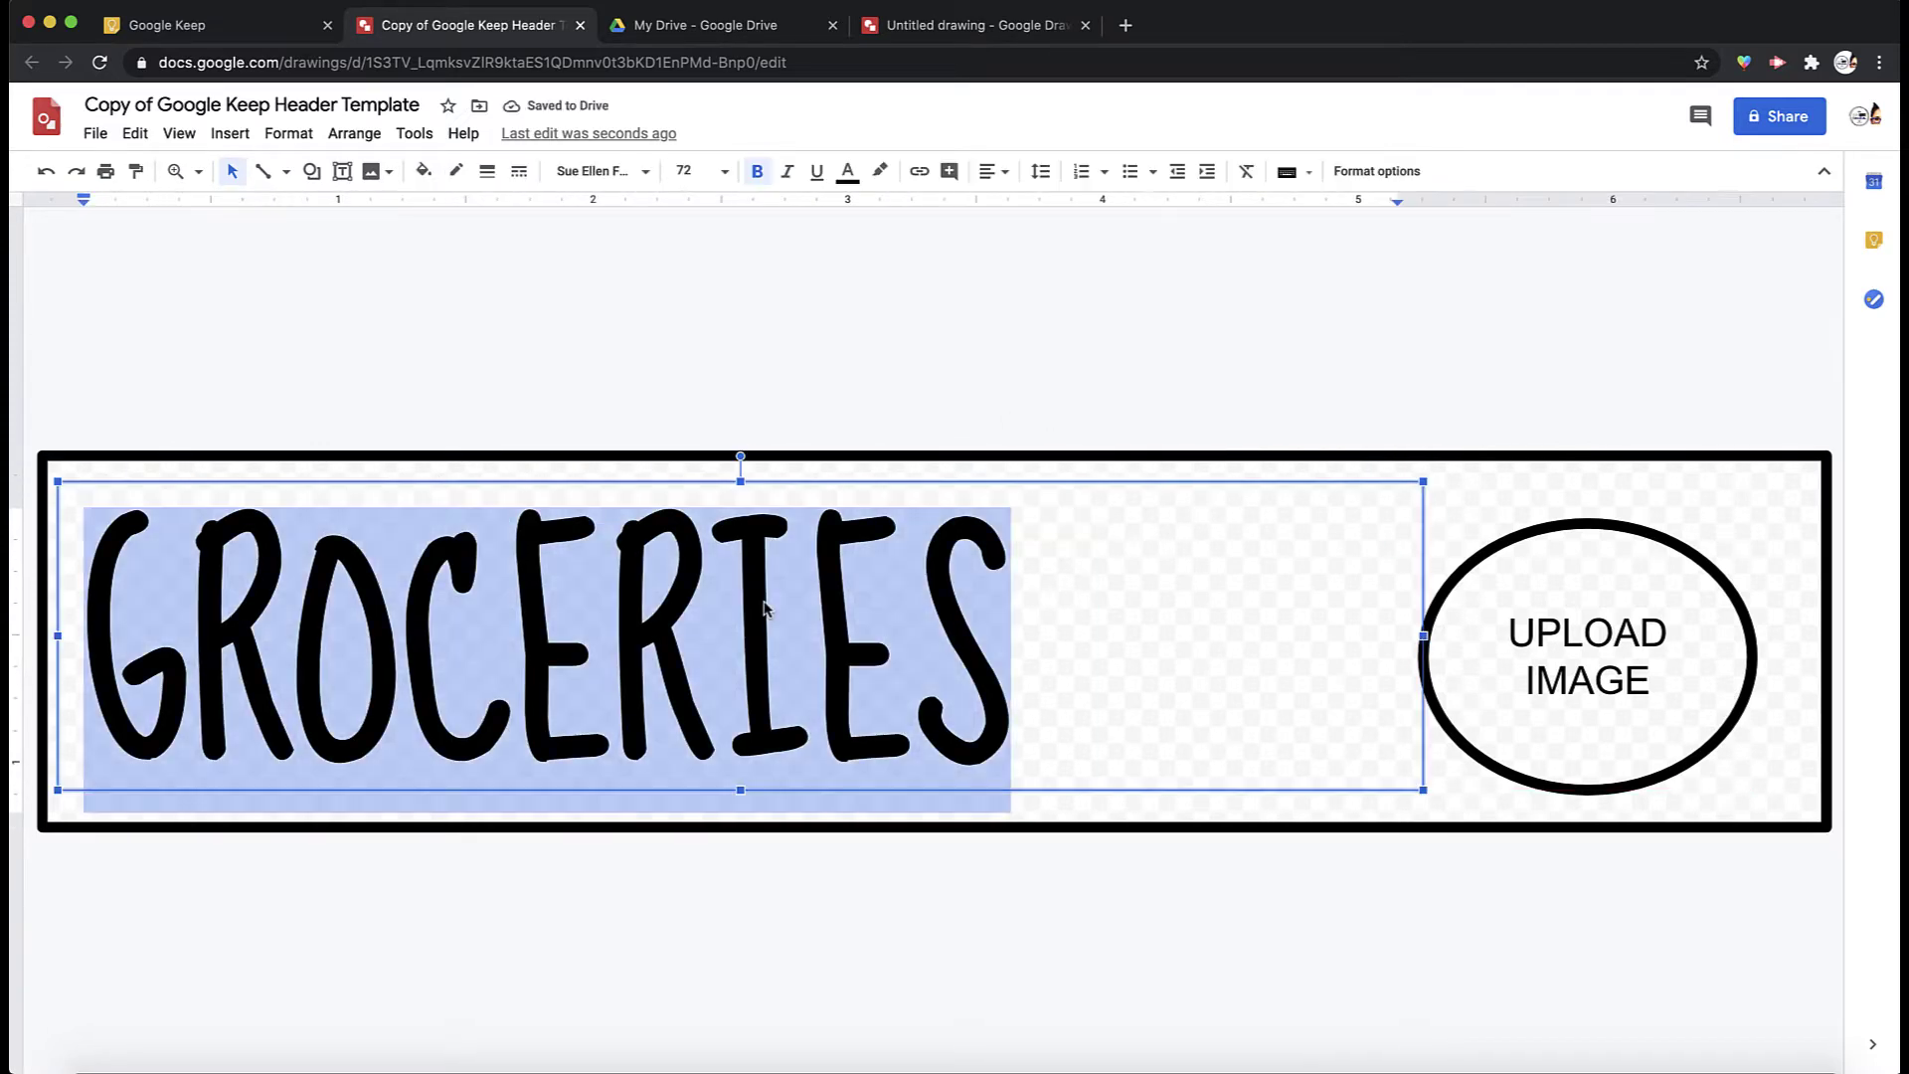
click(1380, 172)
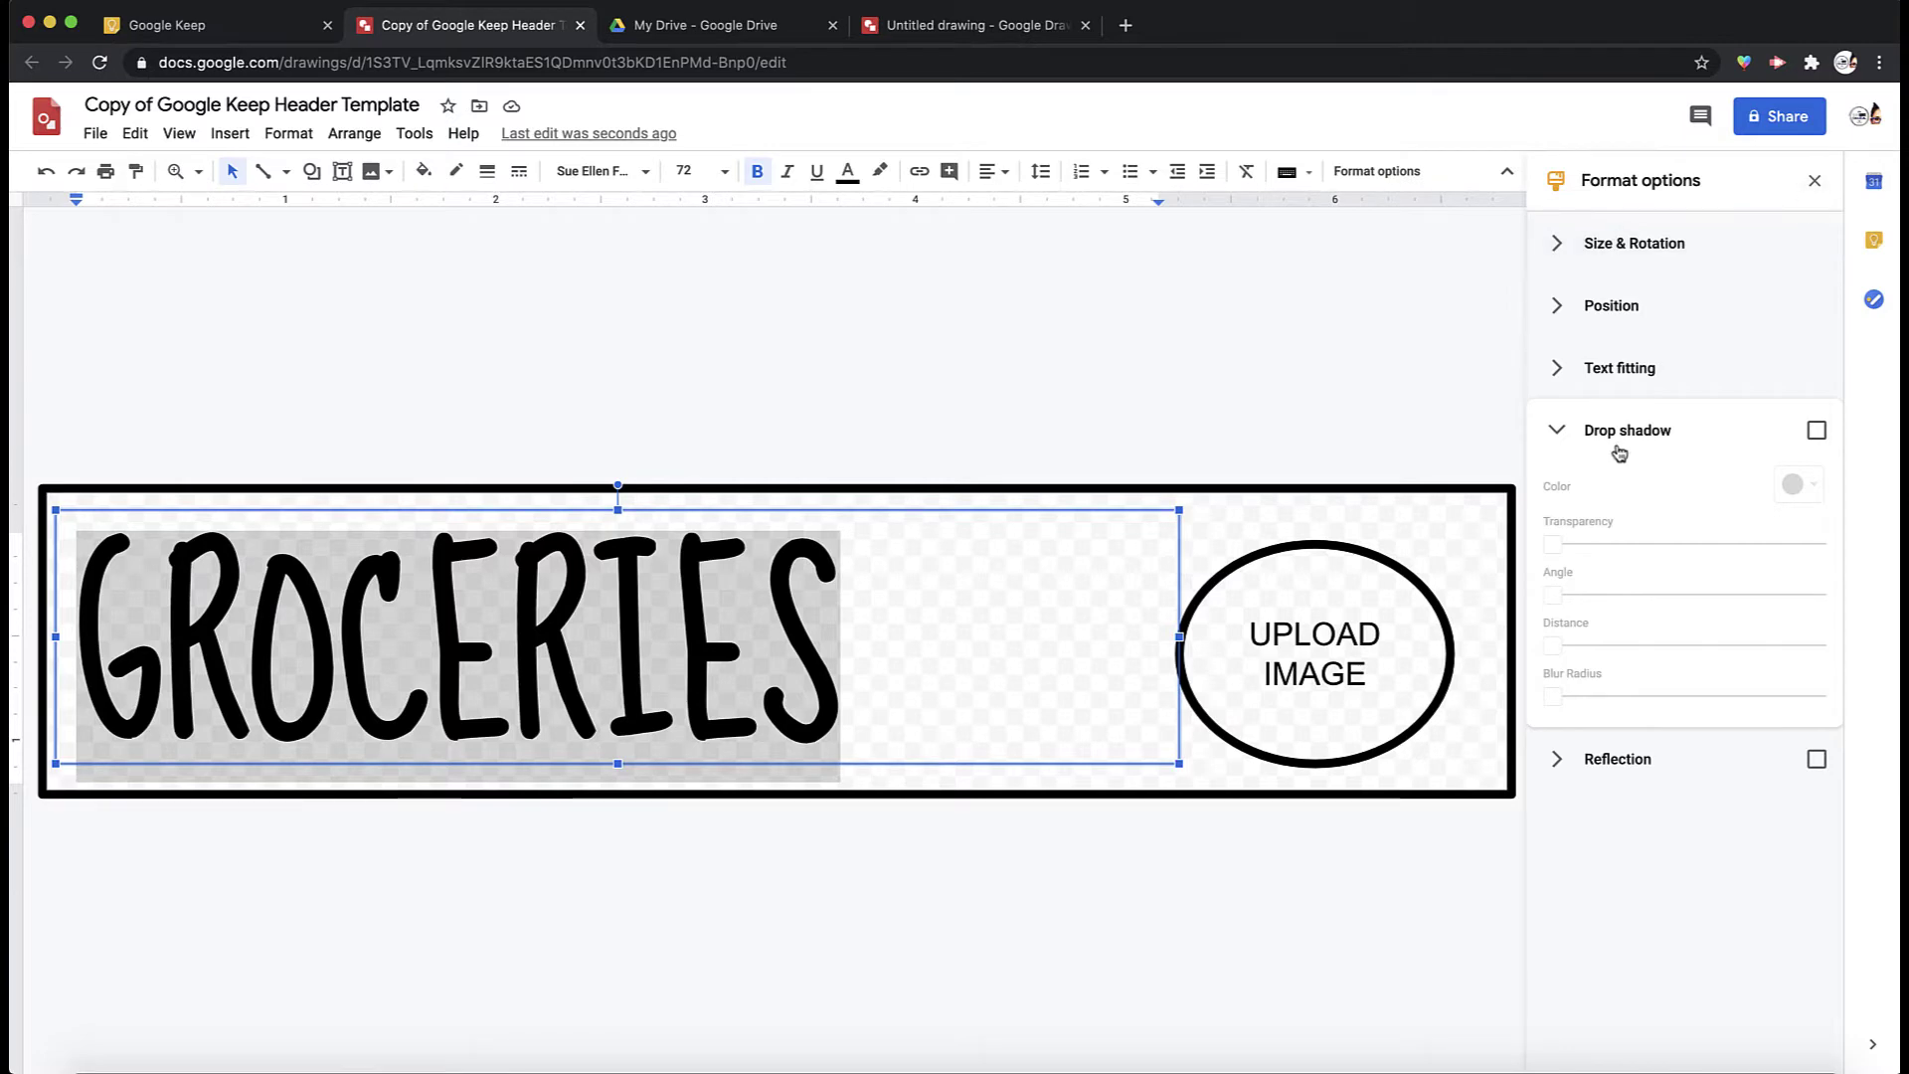
click(1818, 432)
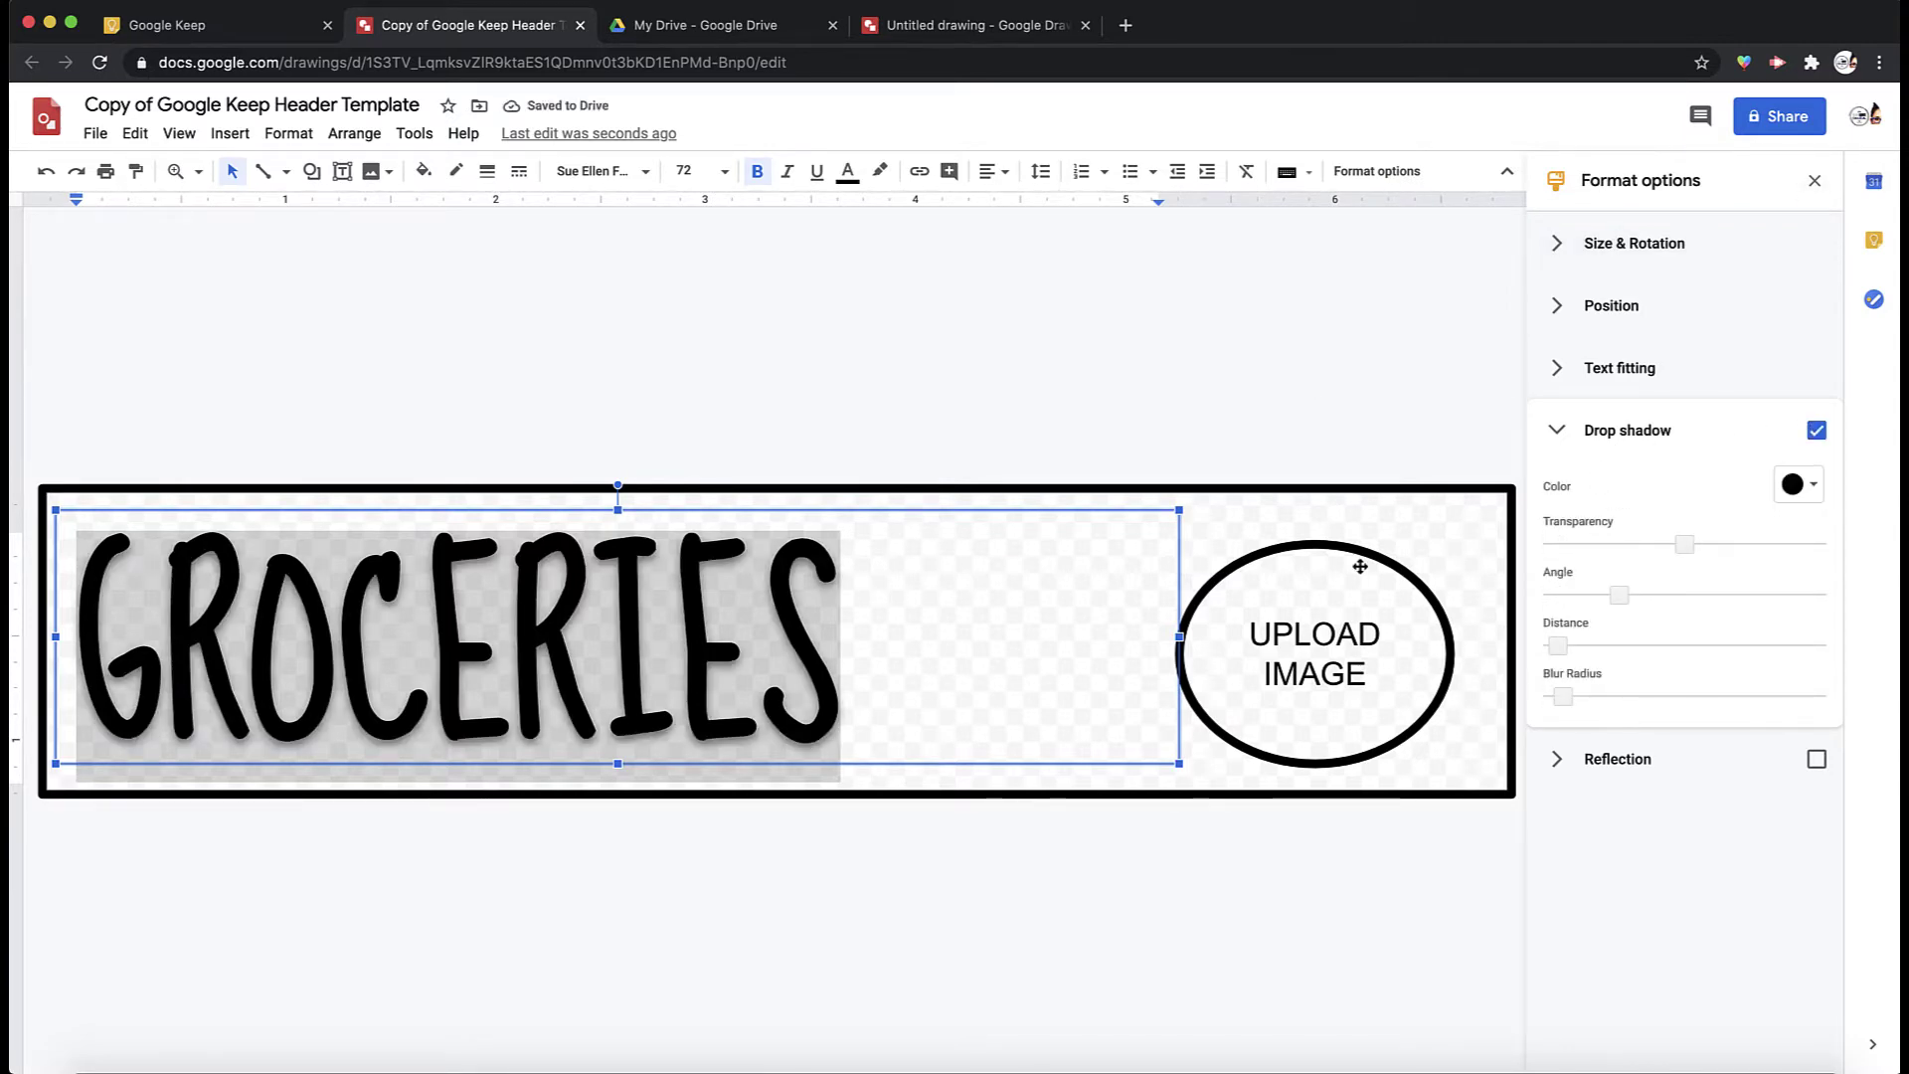
click(961, 444)
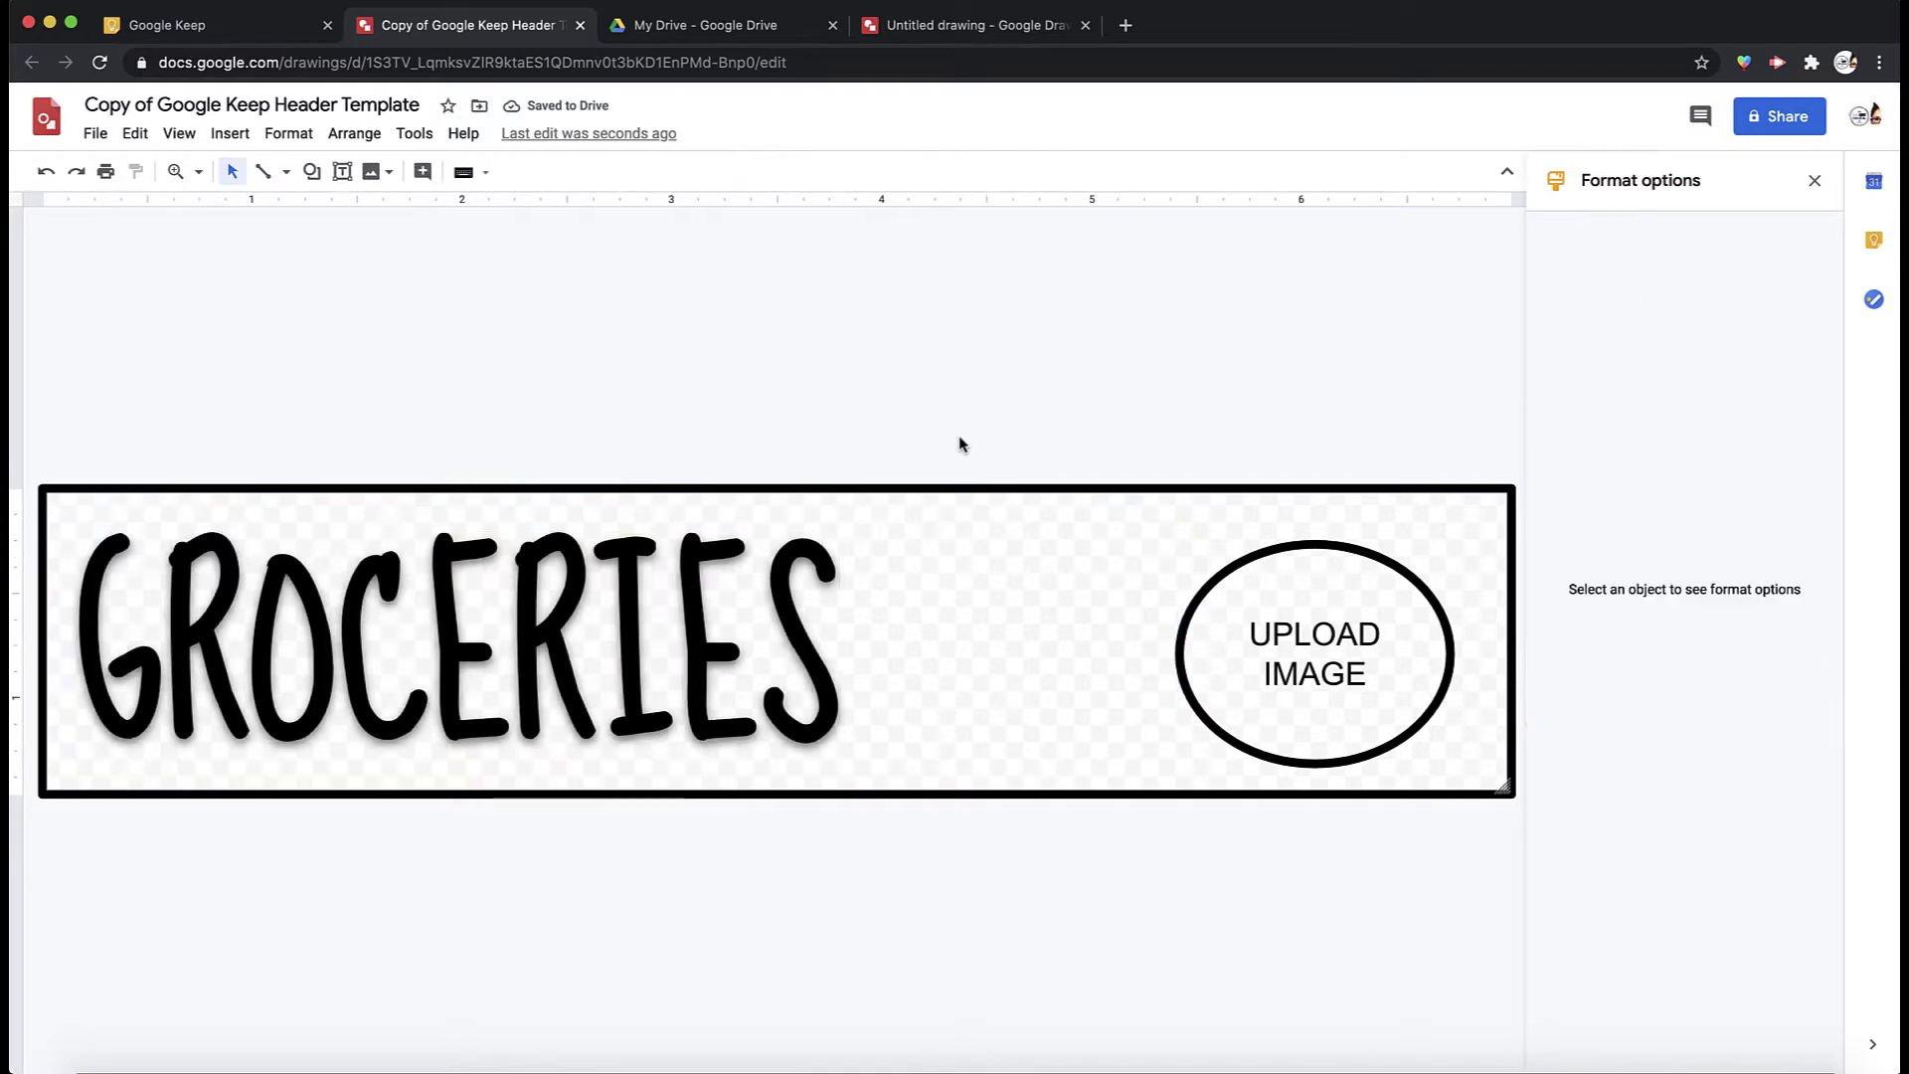
double_click(612, 607)
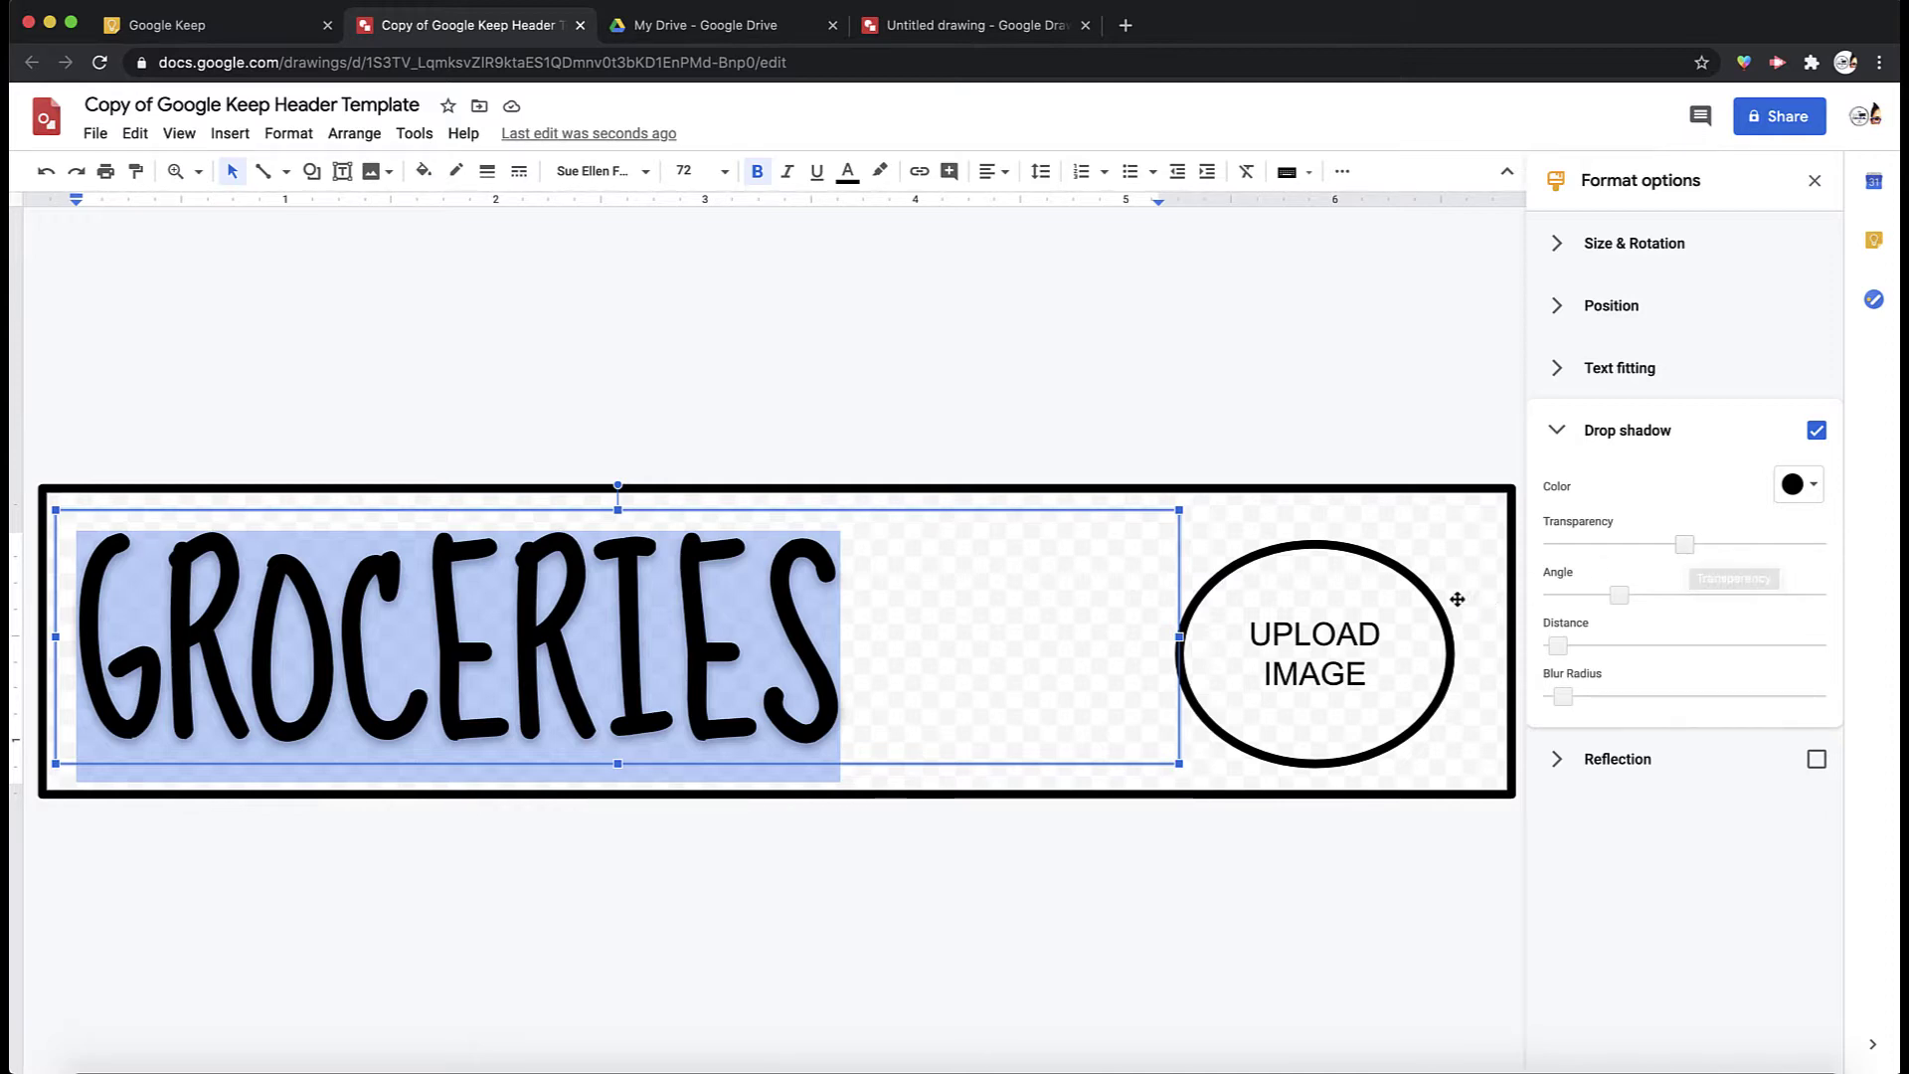
- Fill the outer banner rectangle with light yellow
click(1298, 529)
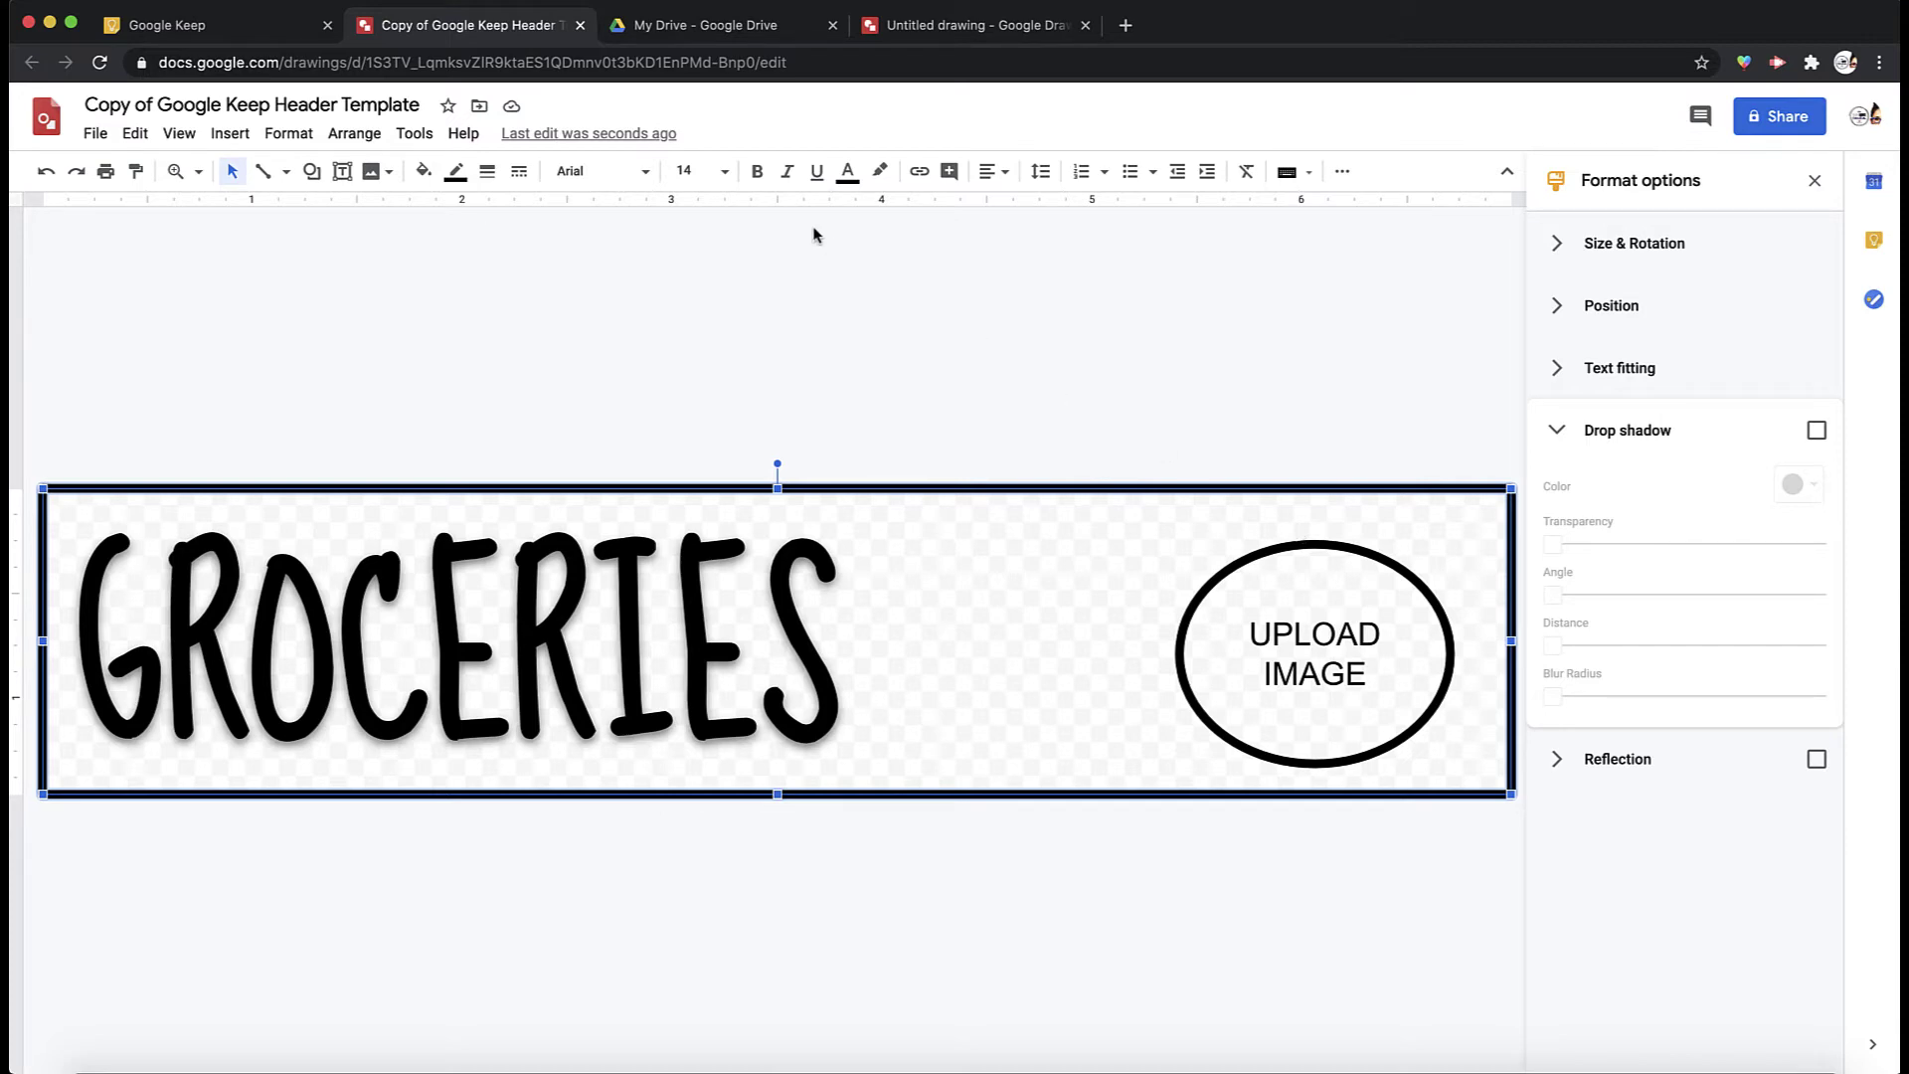
click(423, 172)
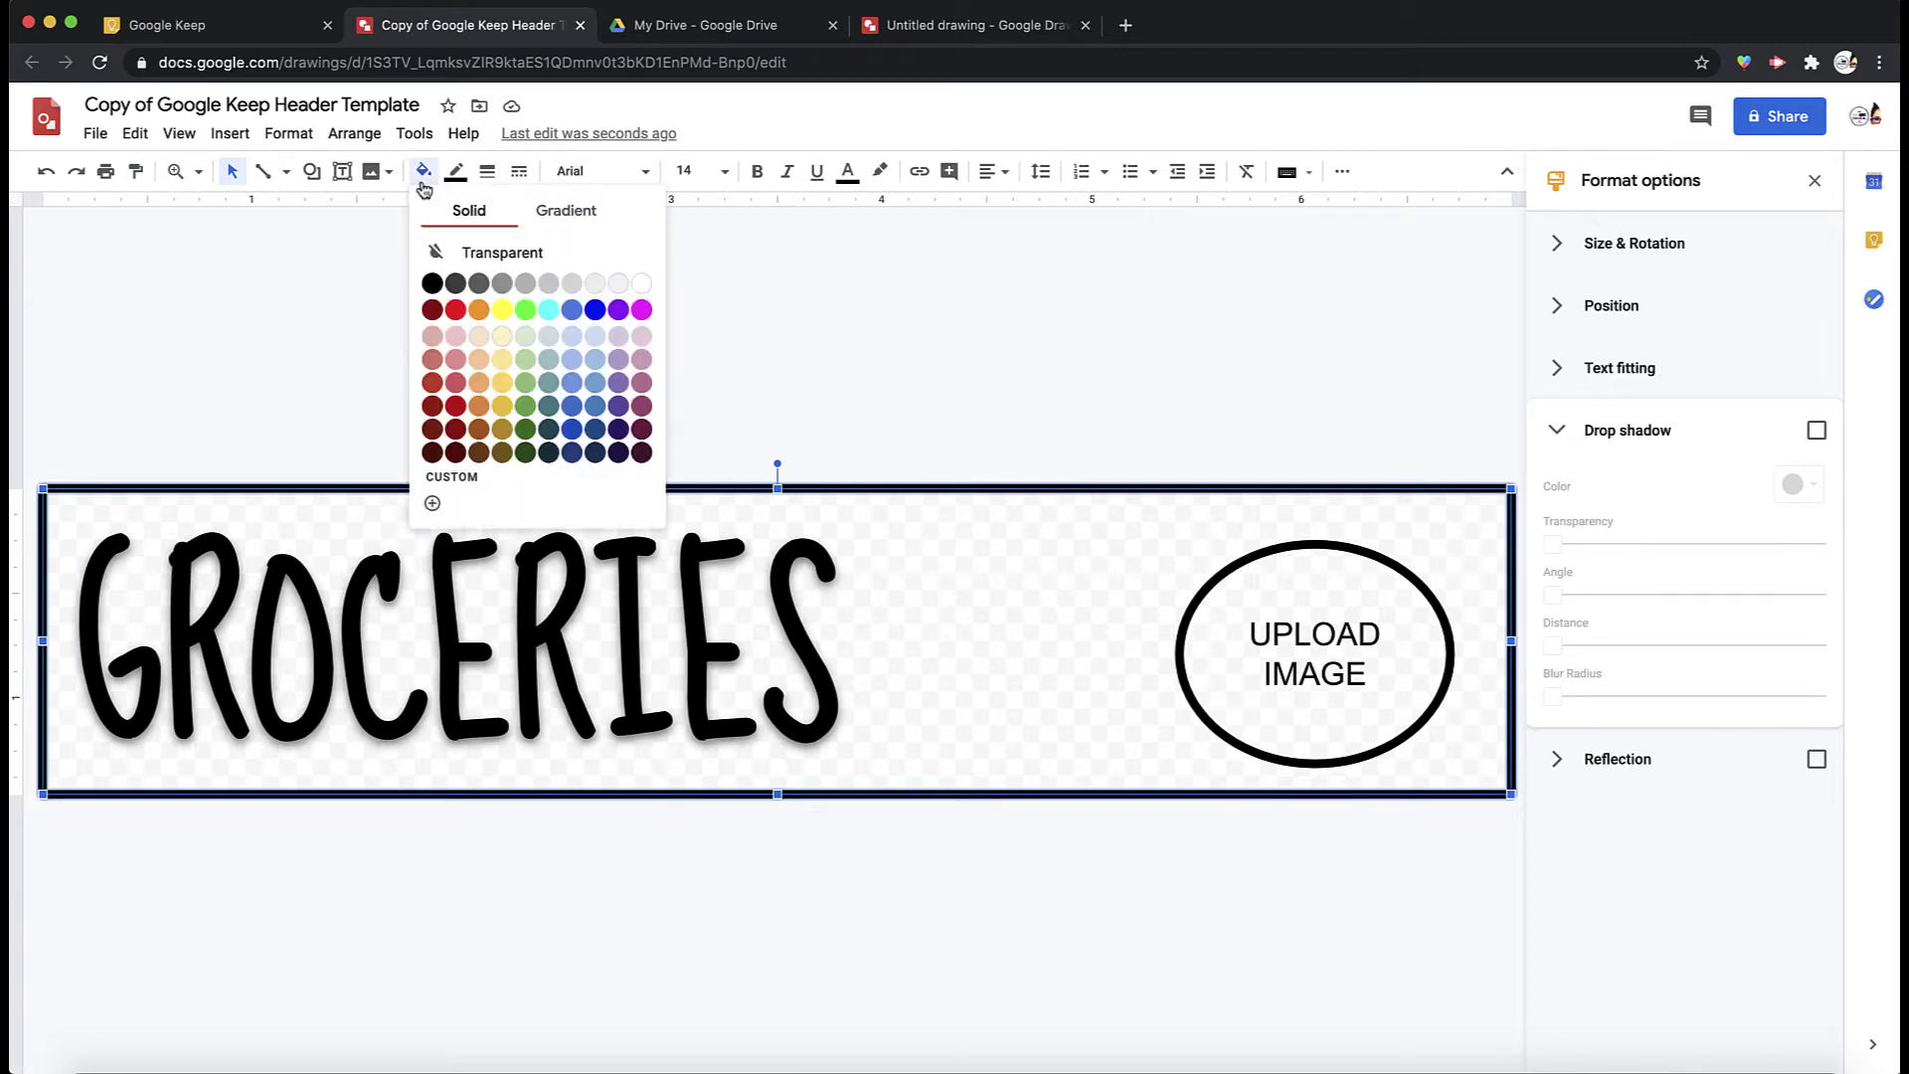
click(502, 359)
- Delete the UPLOAD IMAGE placeholder circle
click(636, 411)
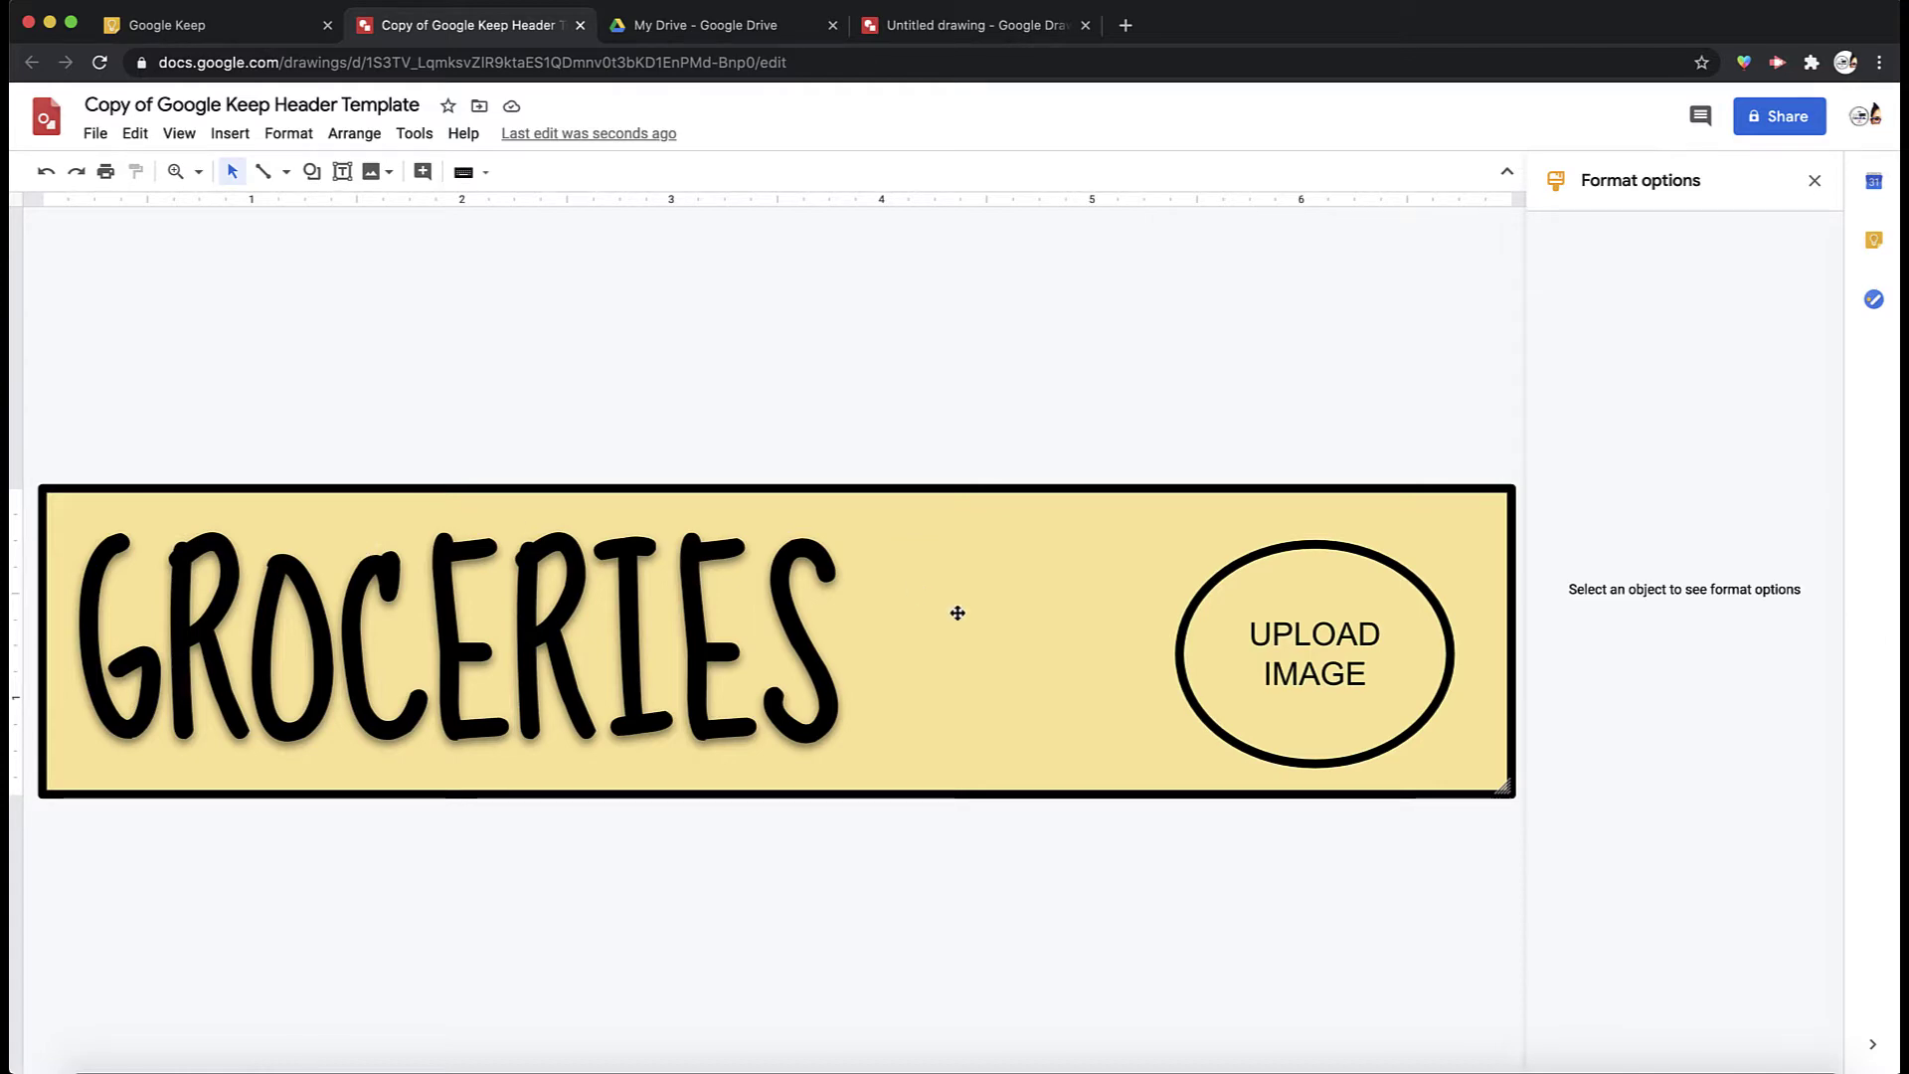
click(1200, 617)
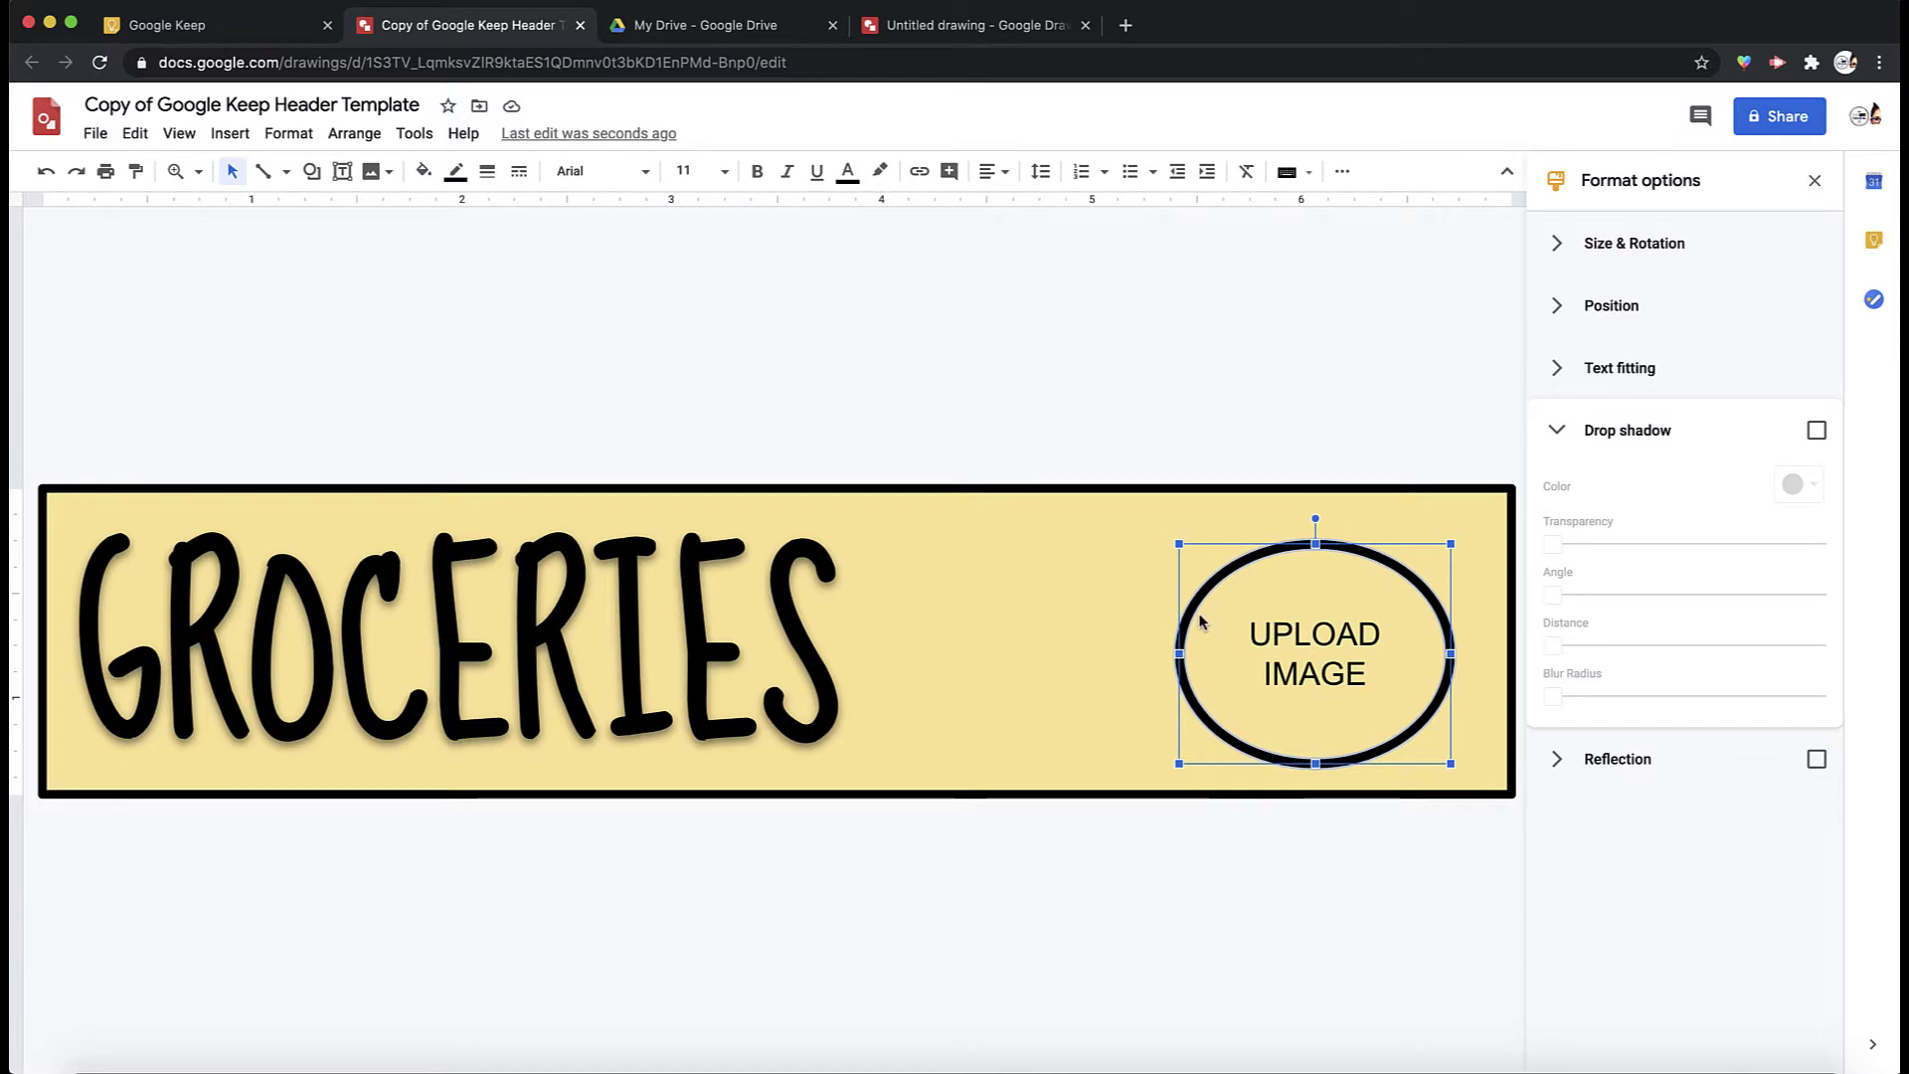
key(BackSpace)
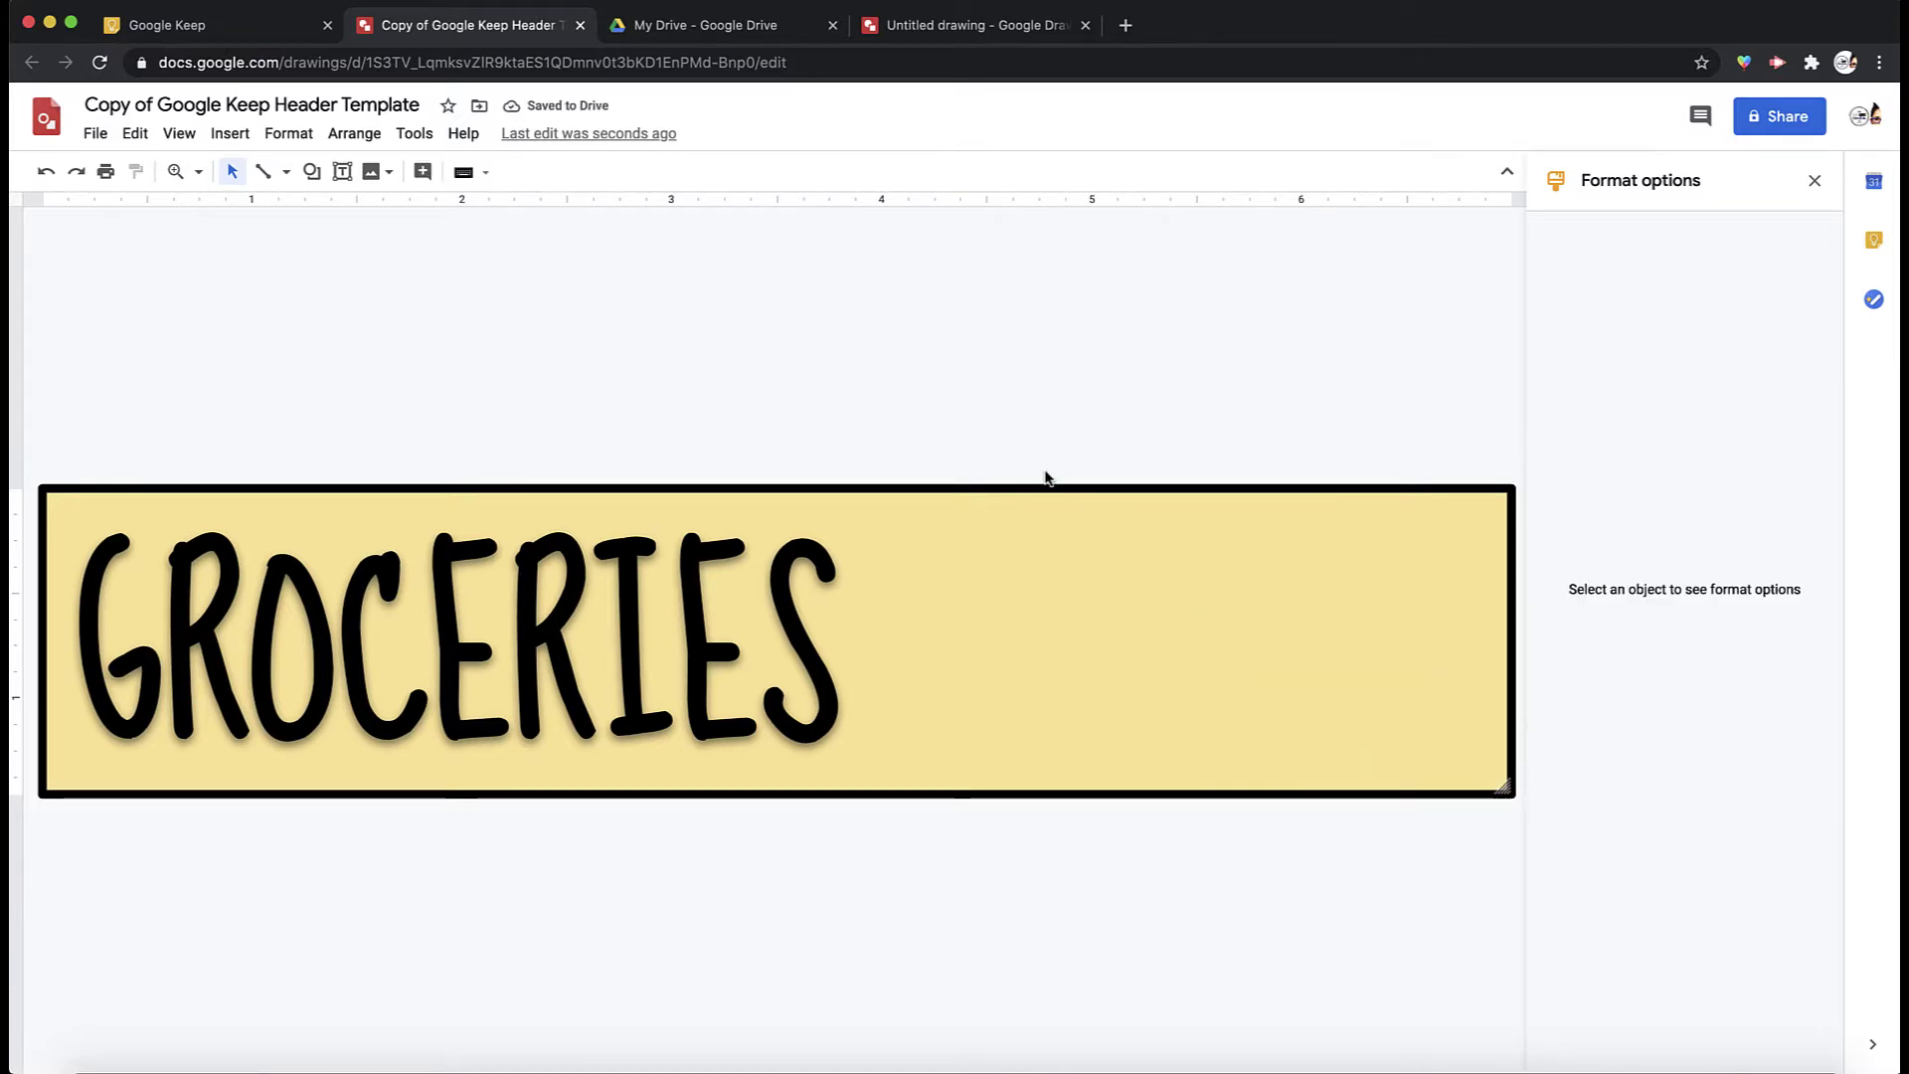
- Go to Flaticon in a new tab and search for groceries icons
click(1126, 25)
text(FLAT)
key(Return)
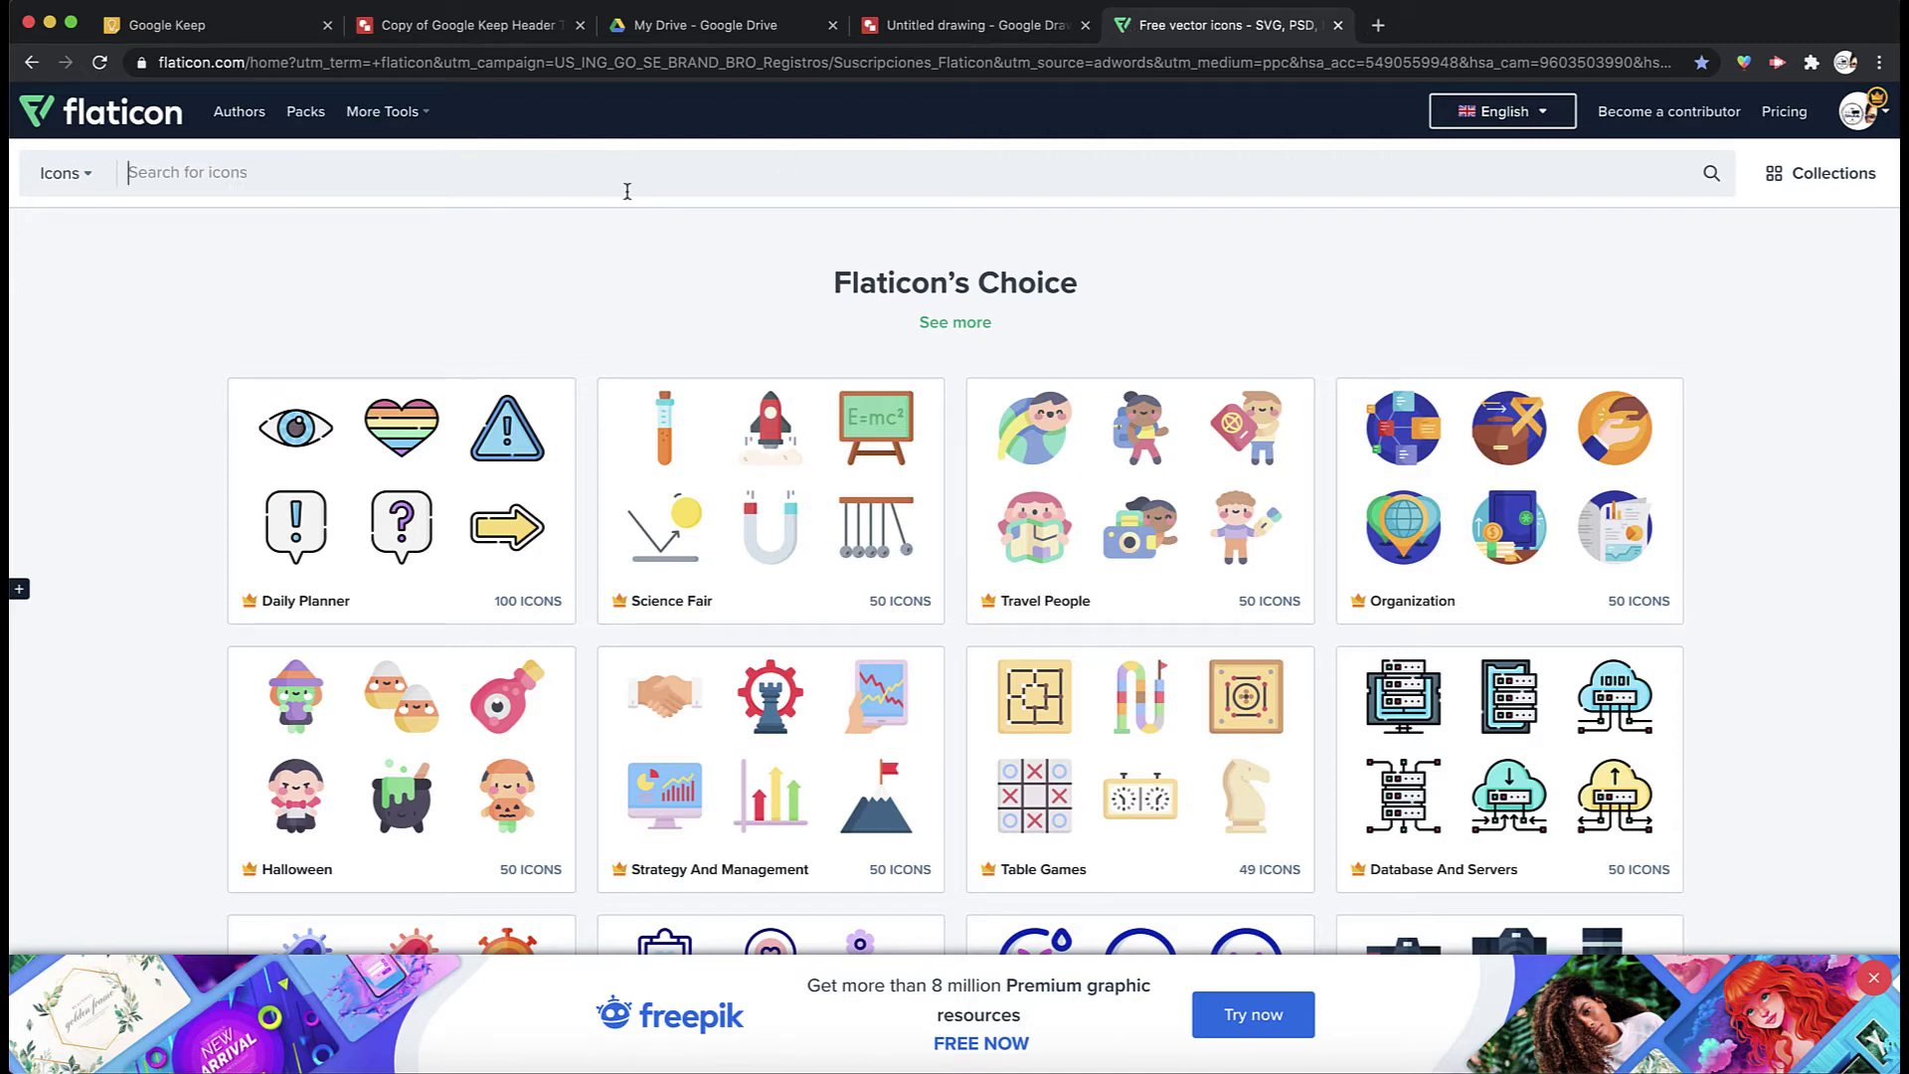
text(groceries)
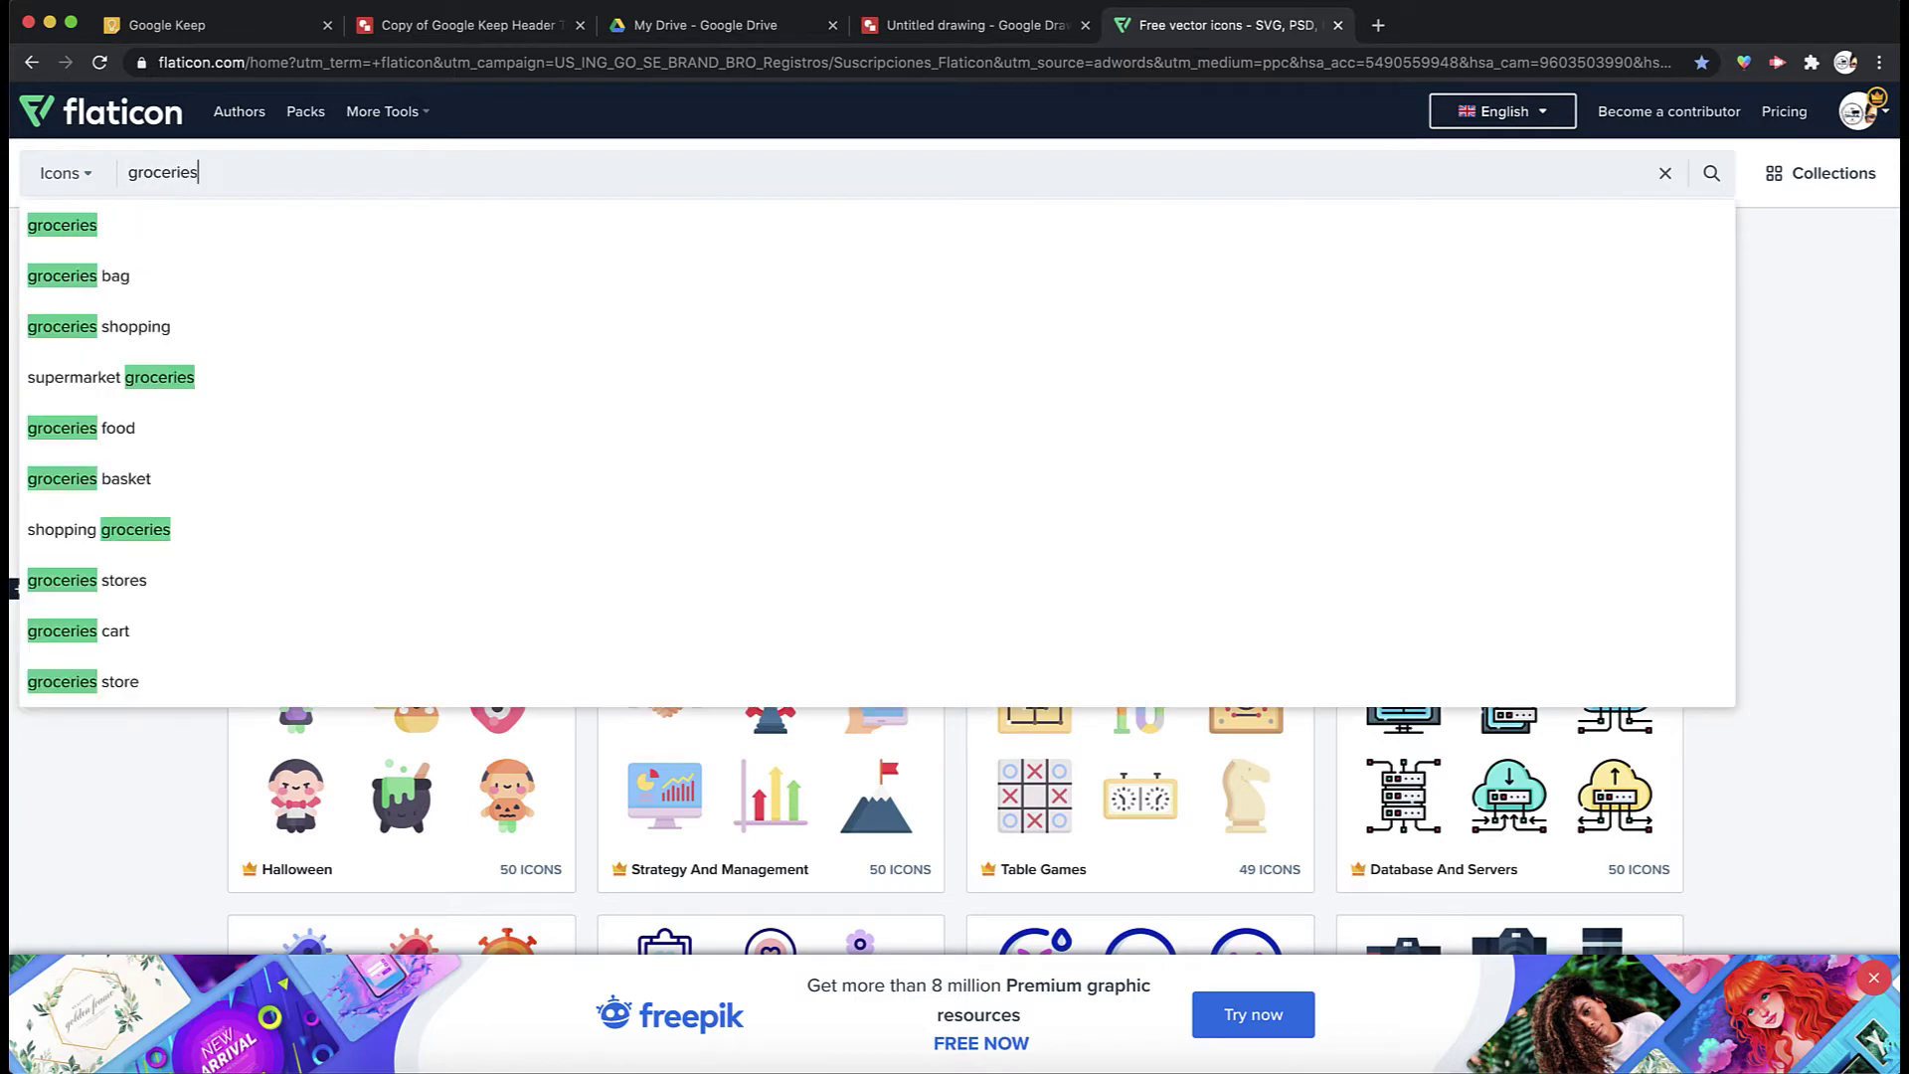
key(Return)
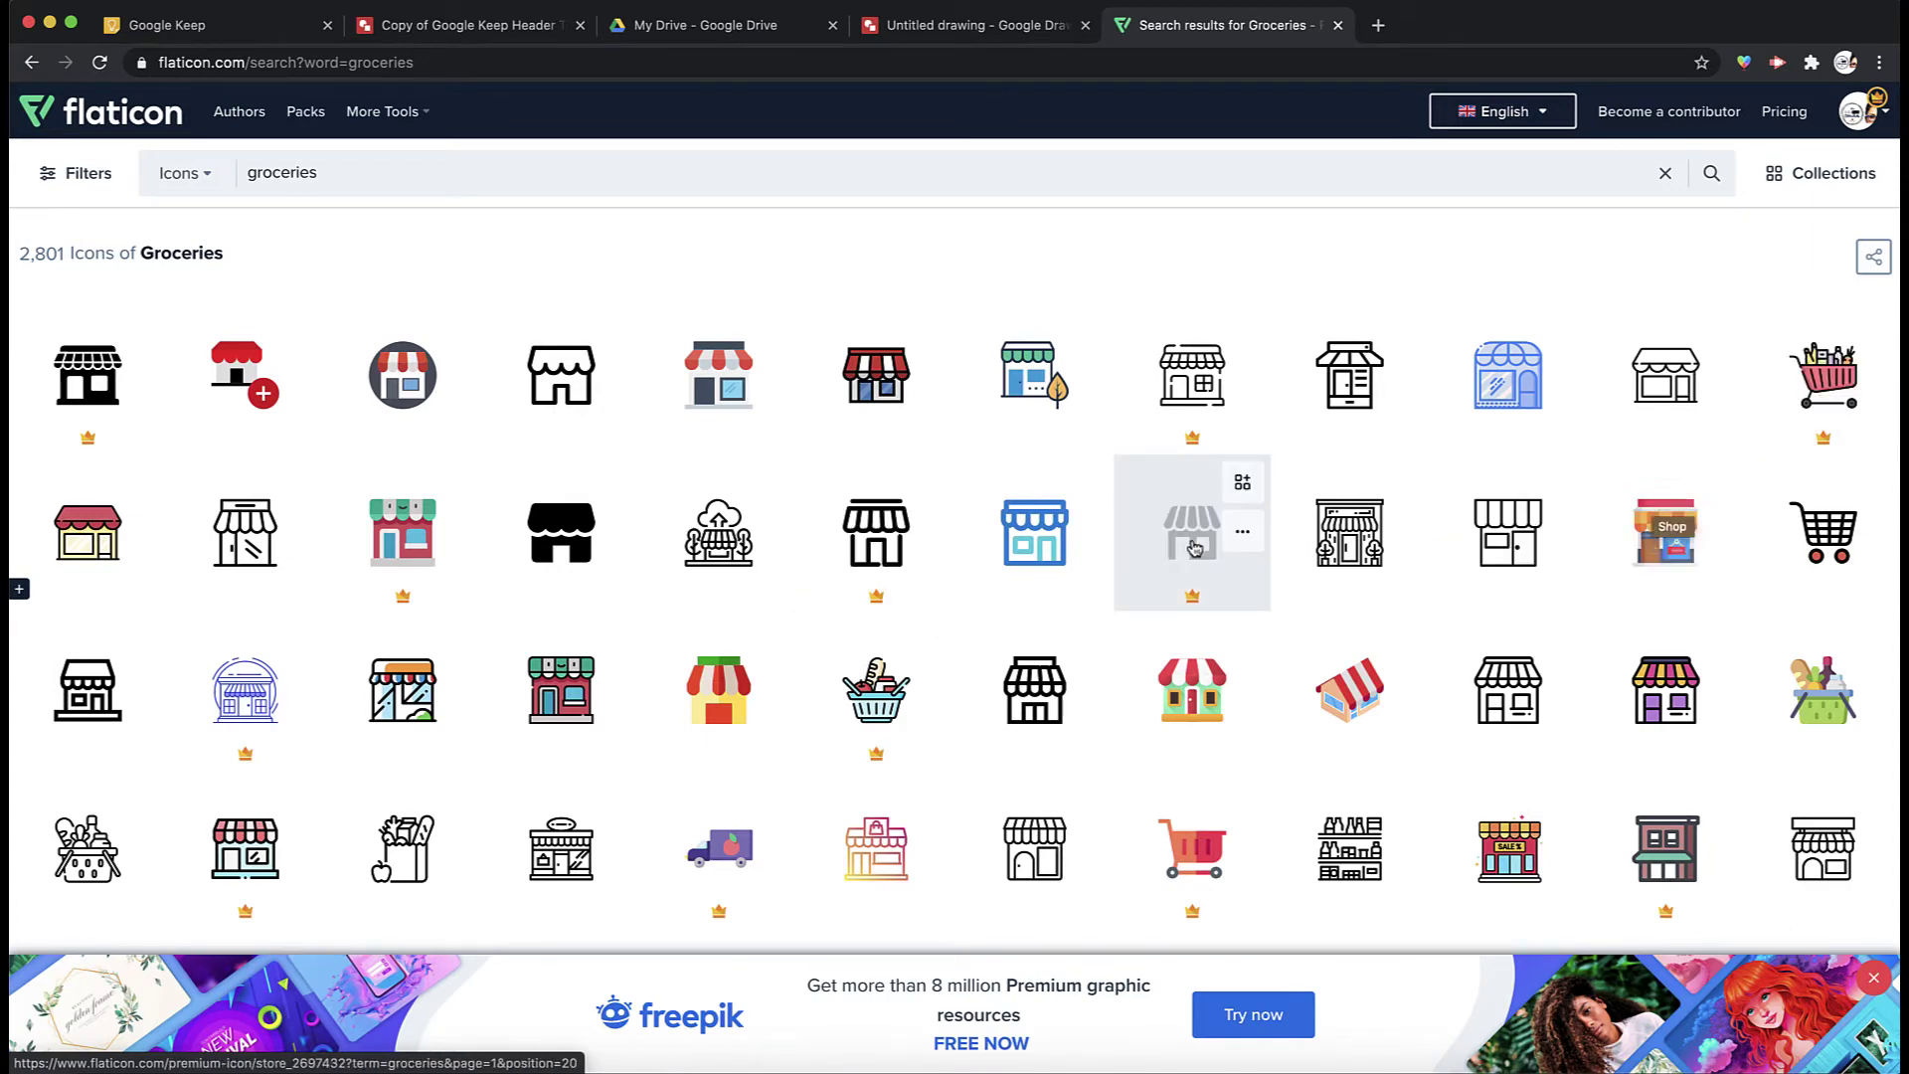
- Copy the lineal-color version of the grocery basket icon image
scroll(1195, 537, down, 3)
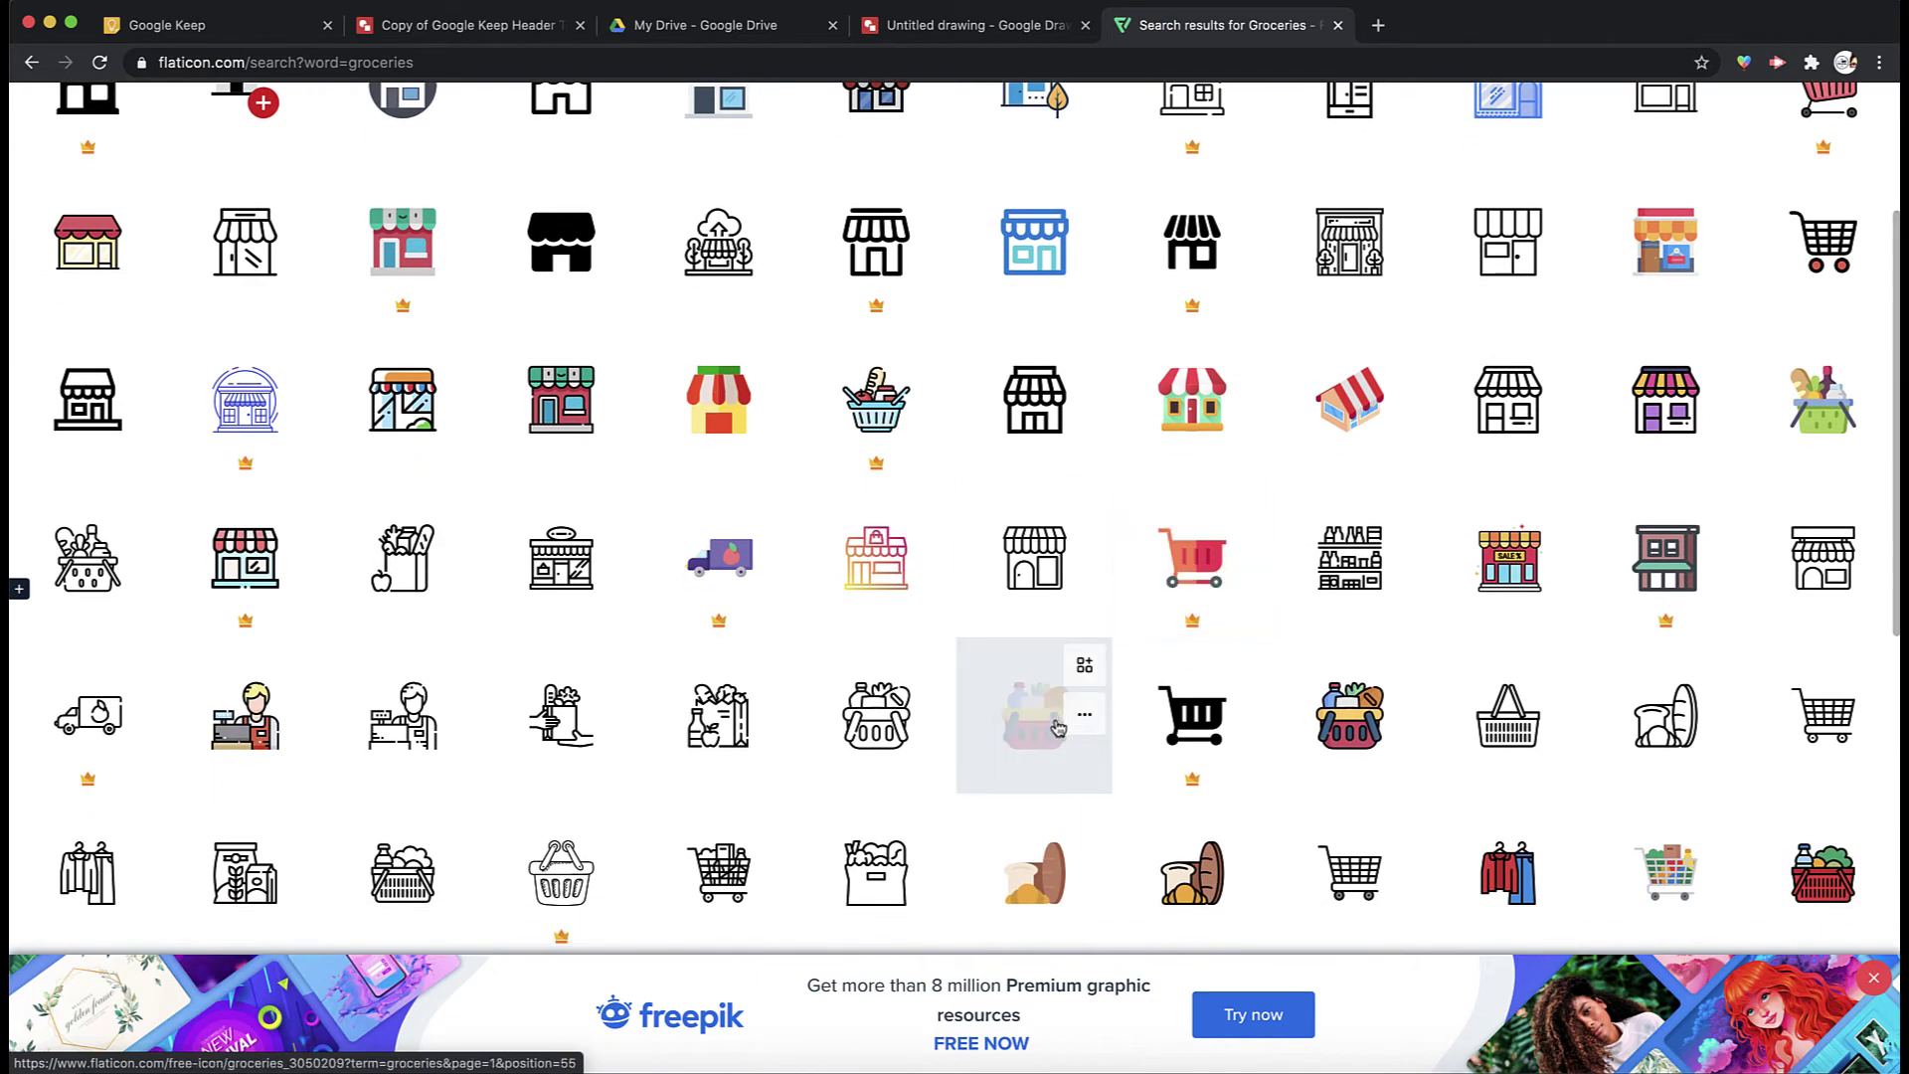
click(1058, 726)
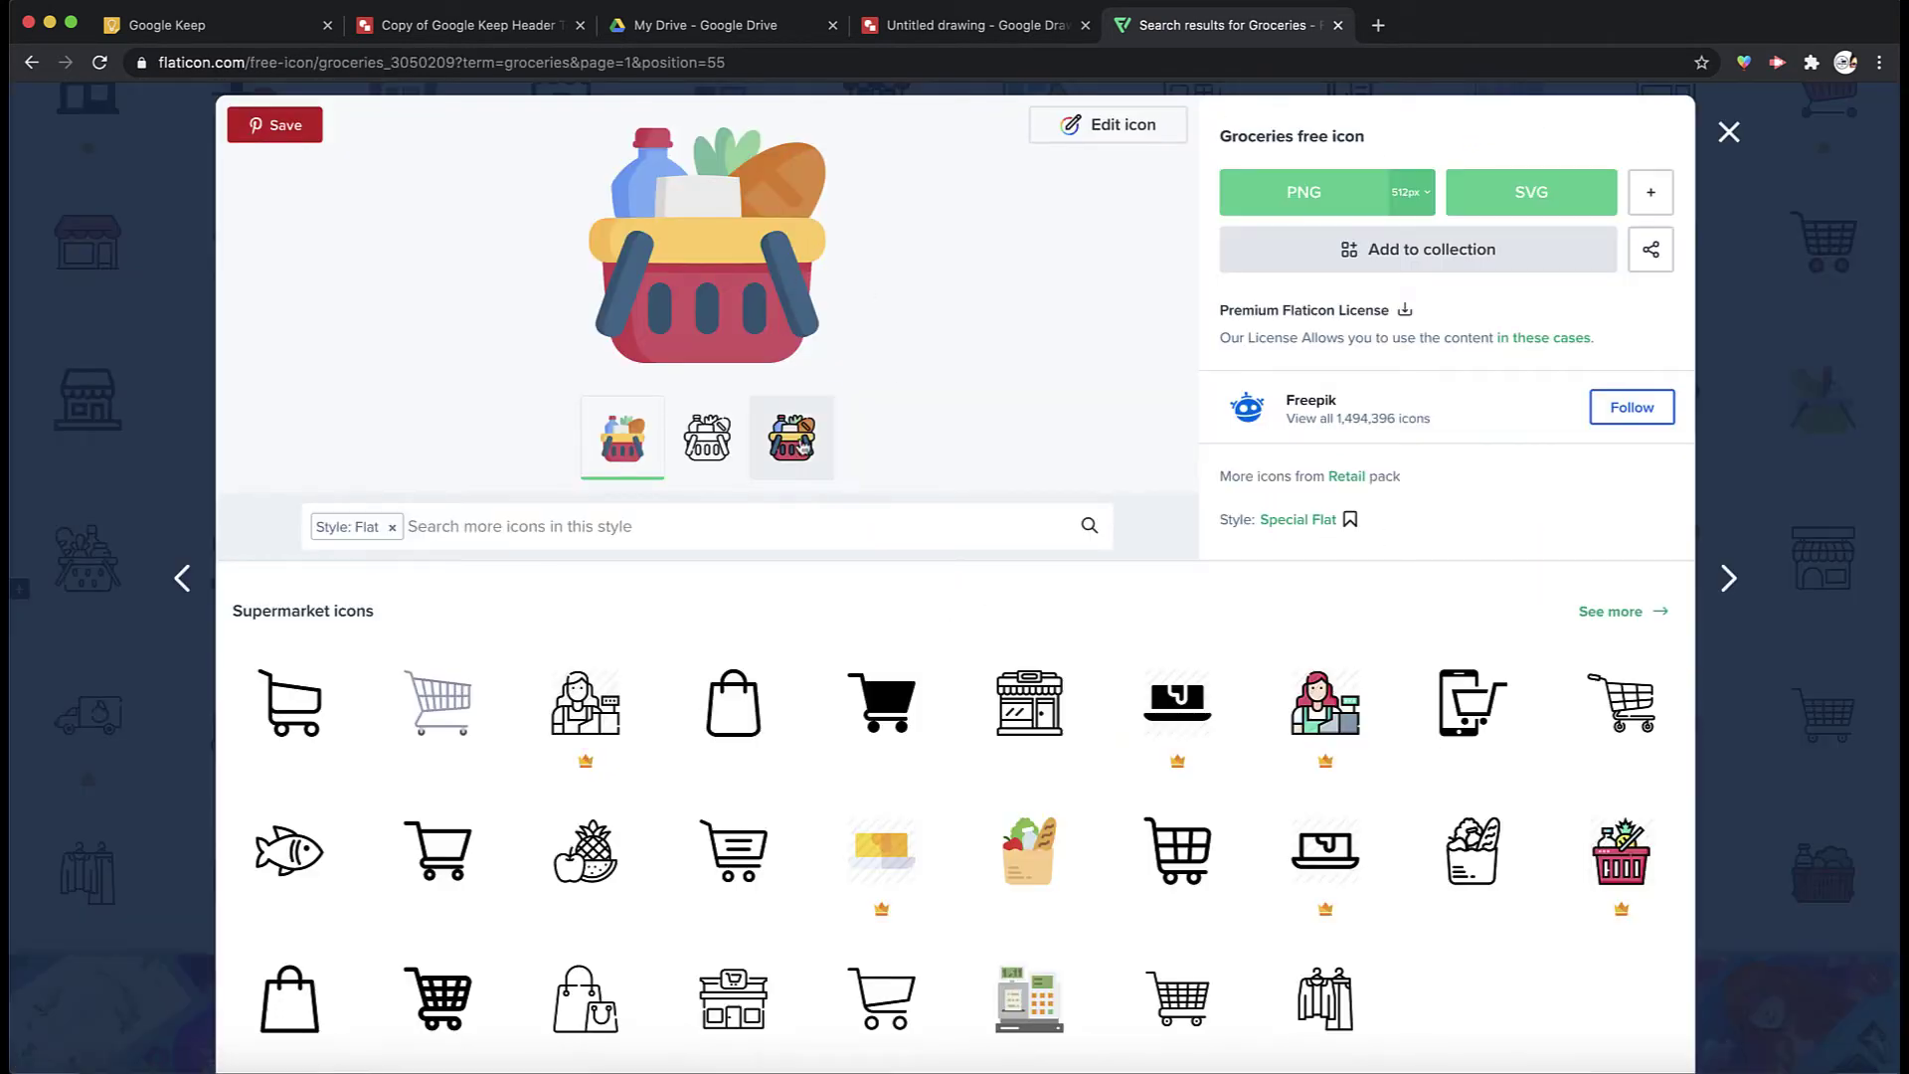
click(801, 453)
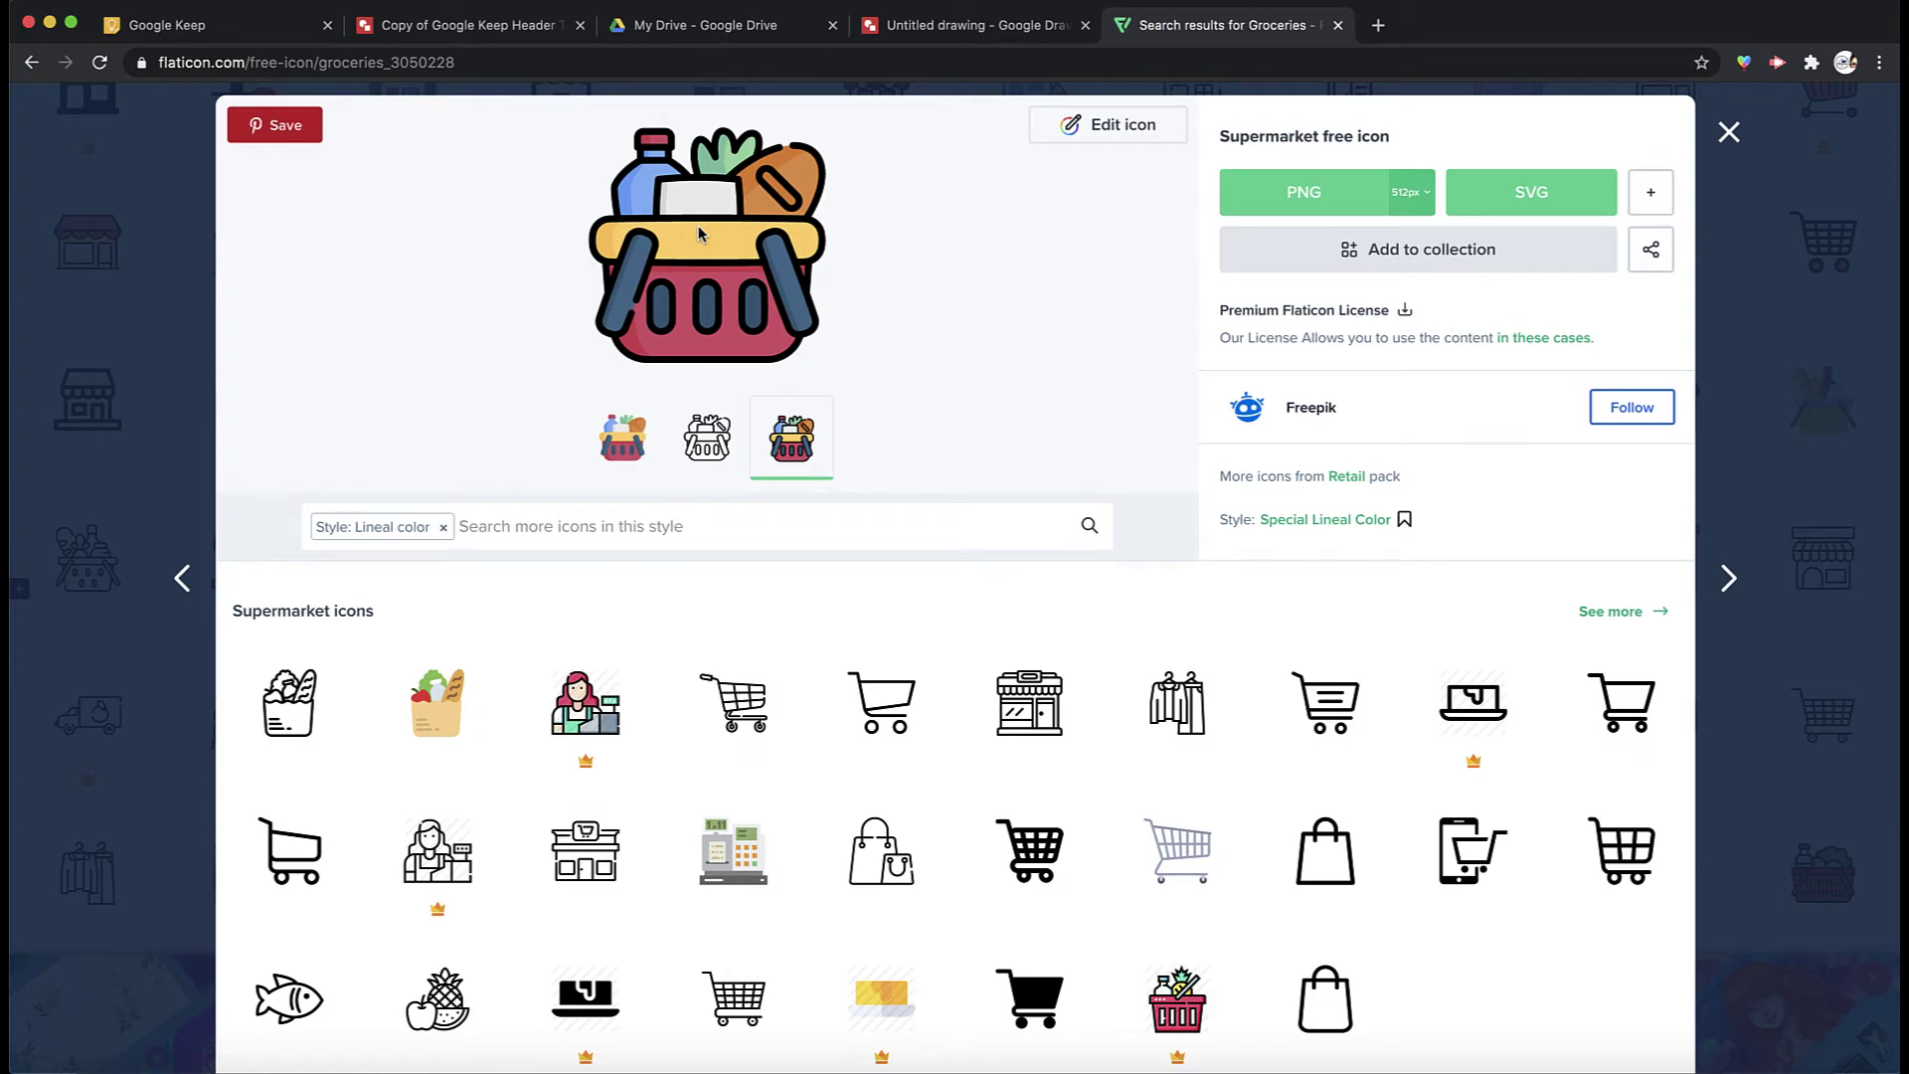
right_click(698, 234)
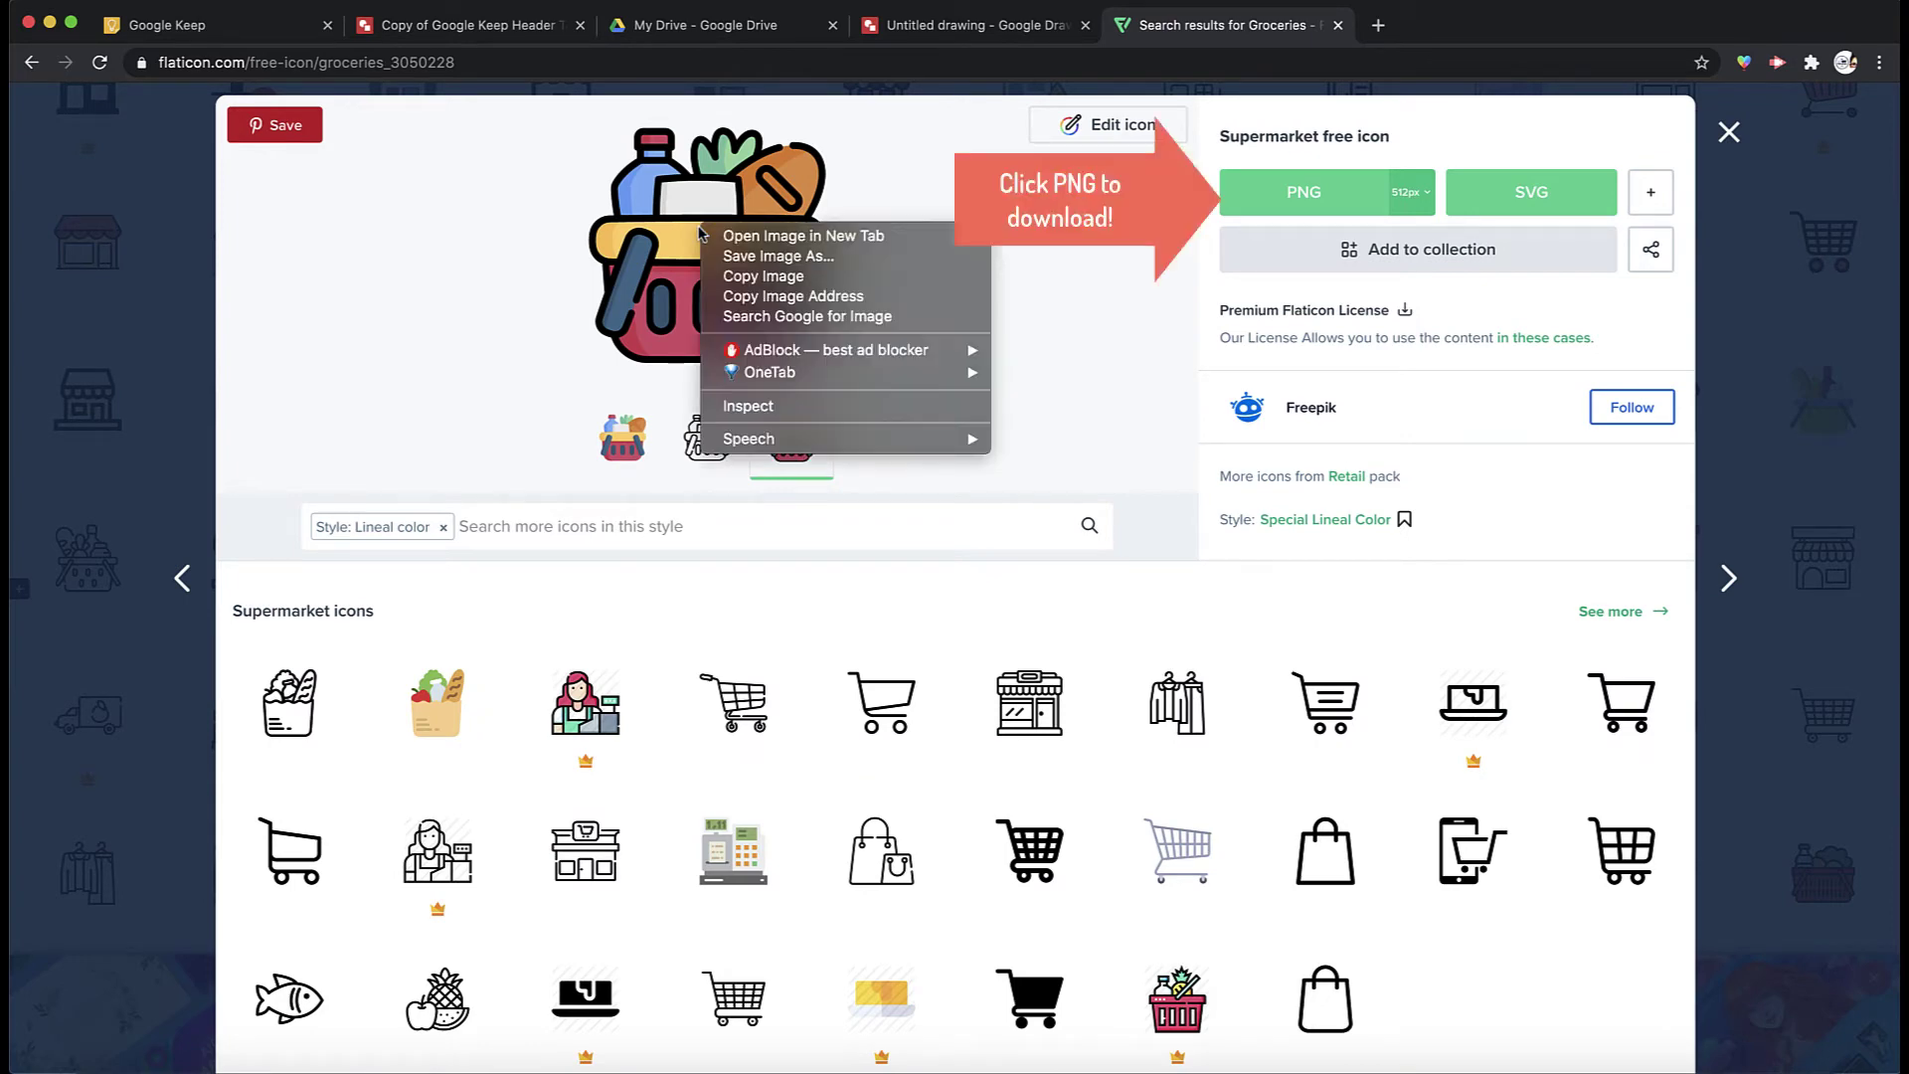
click(764, 276)
- Paste the basket icon, shrink it, and place it at the banner's right end
click(950, 30)
click(484, 30)
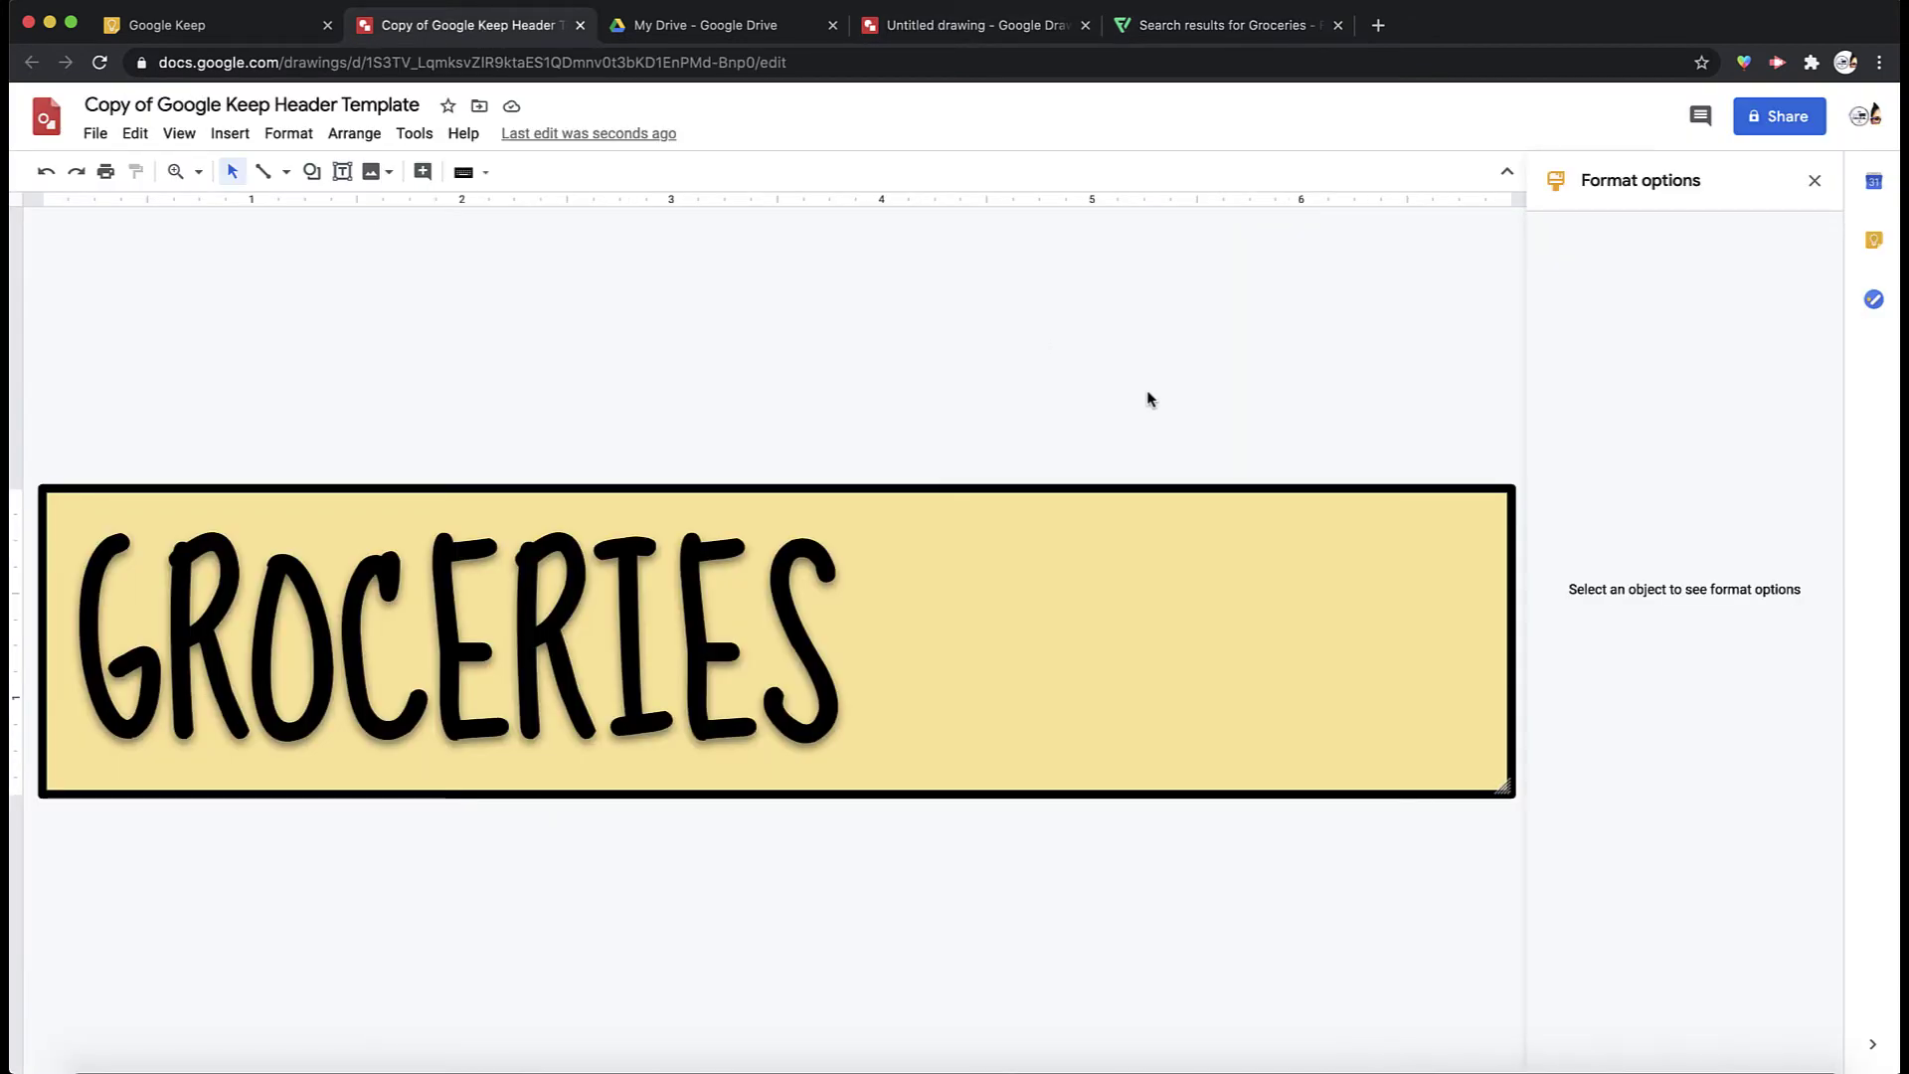
key(super+v)
drag(801, 615, 1226, 615)
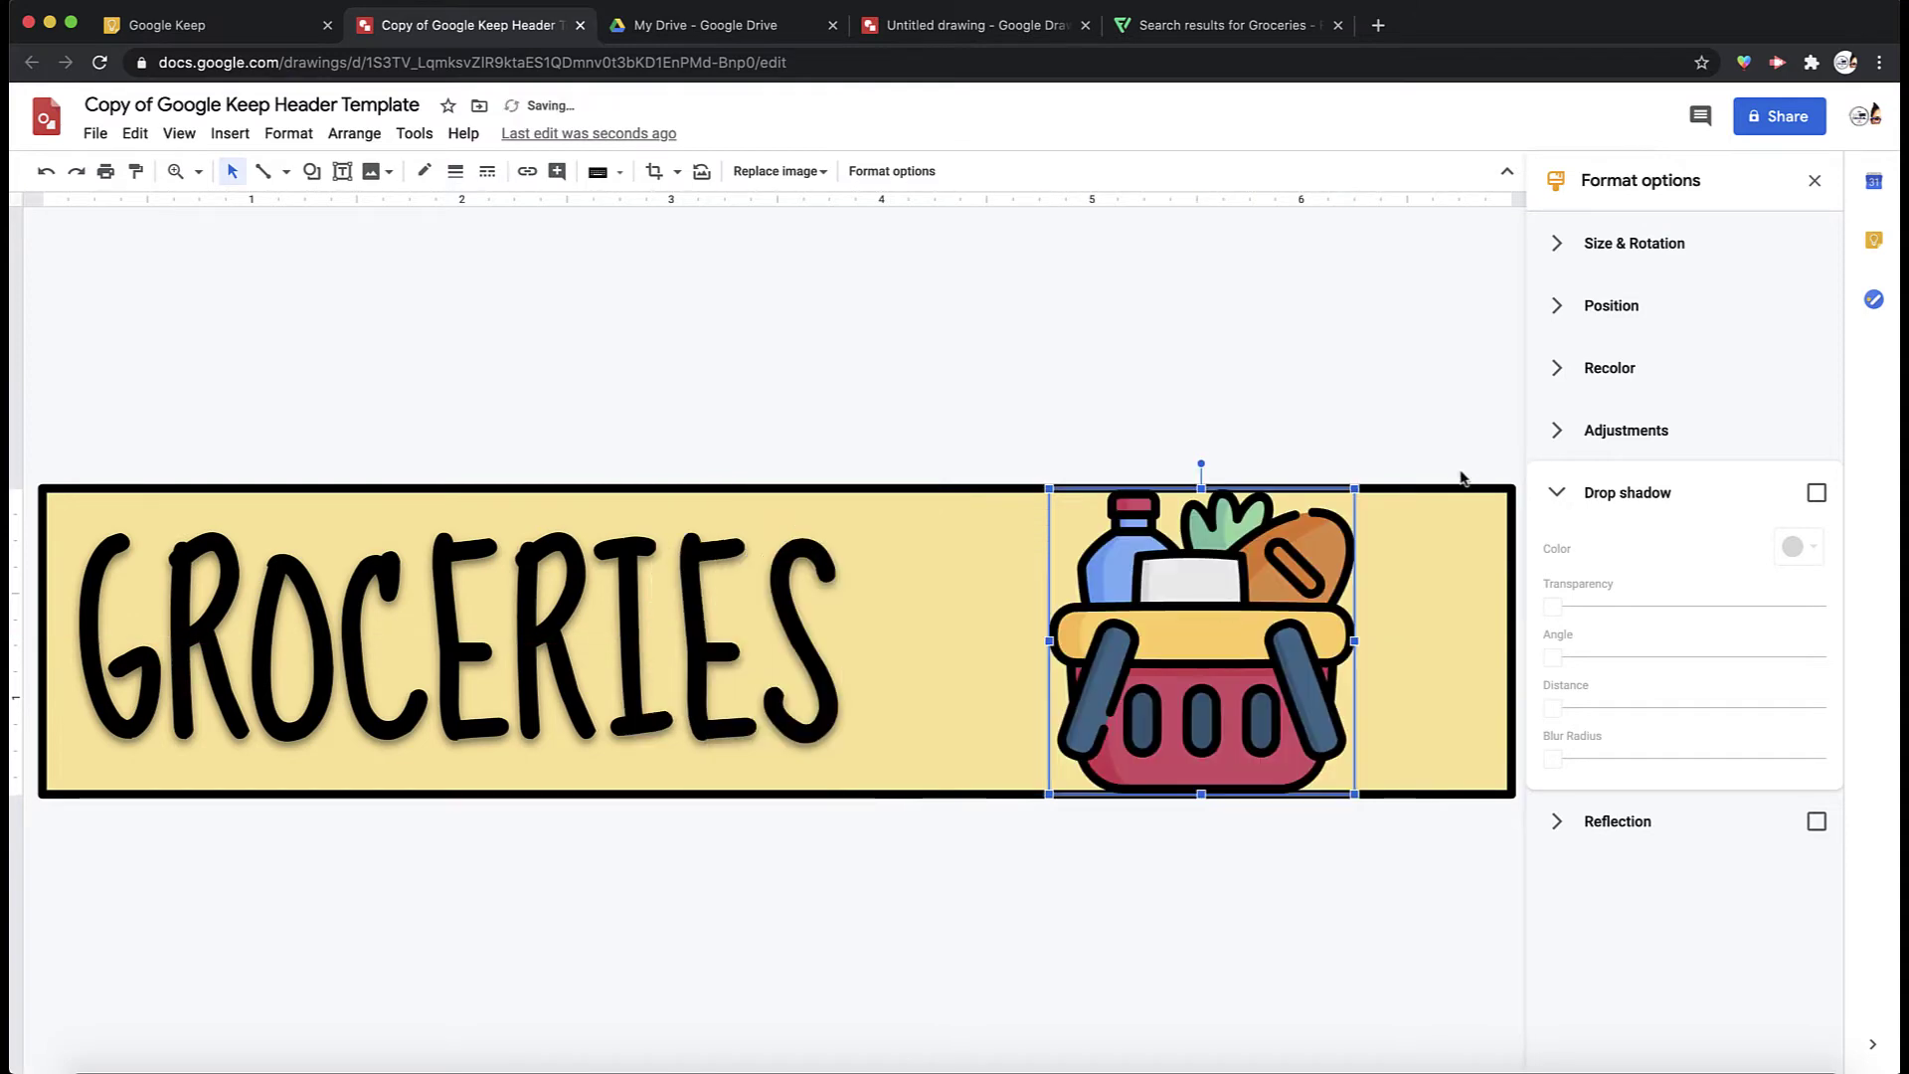
drag(1354, 489, 1311, 532)
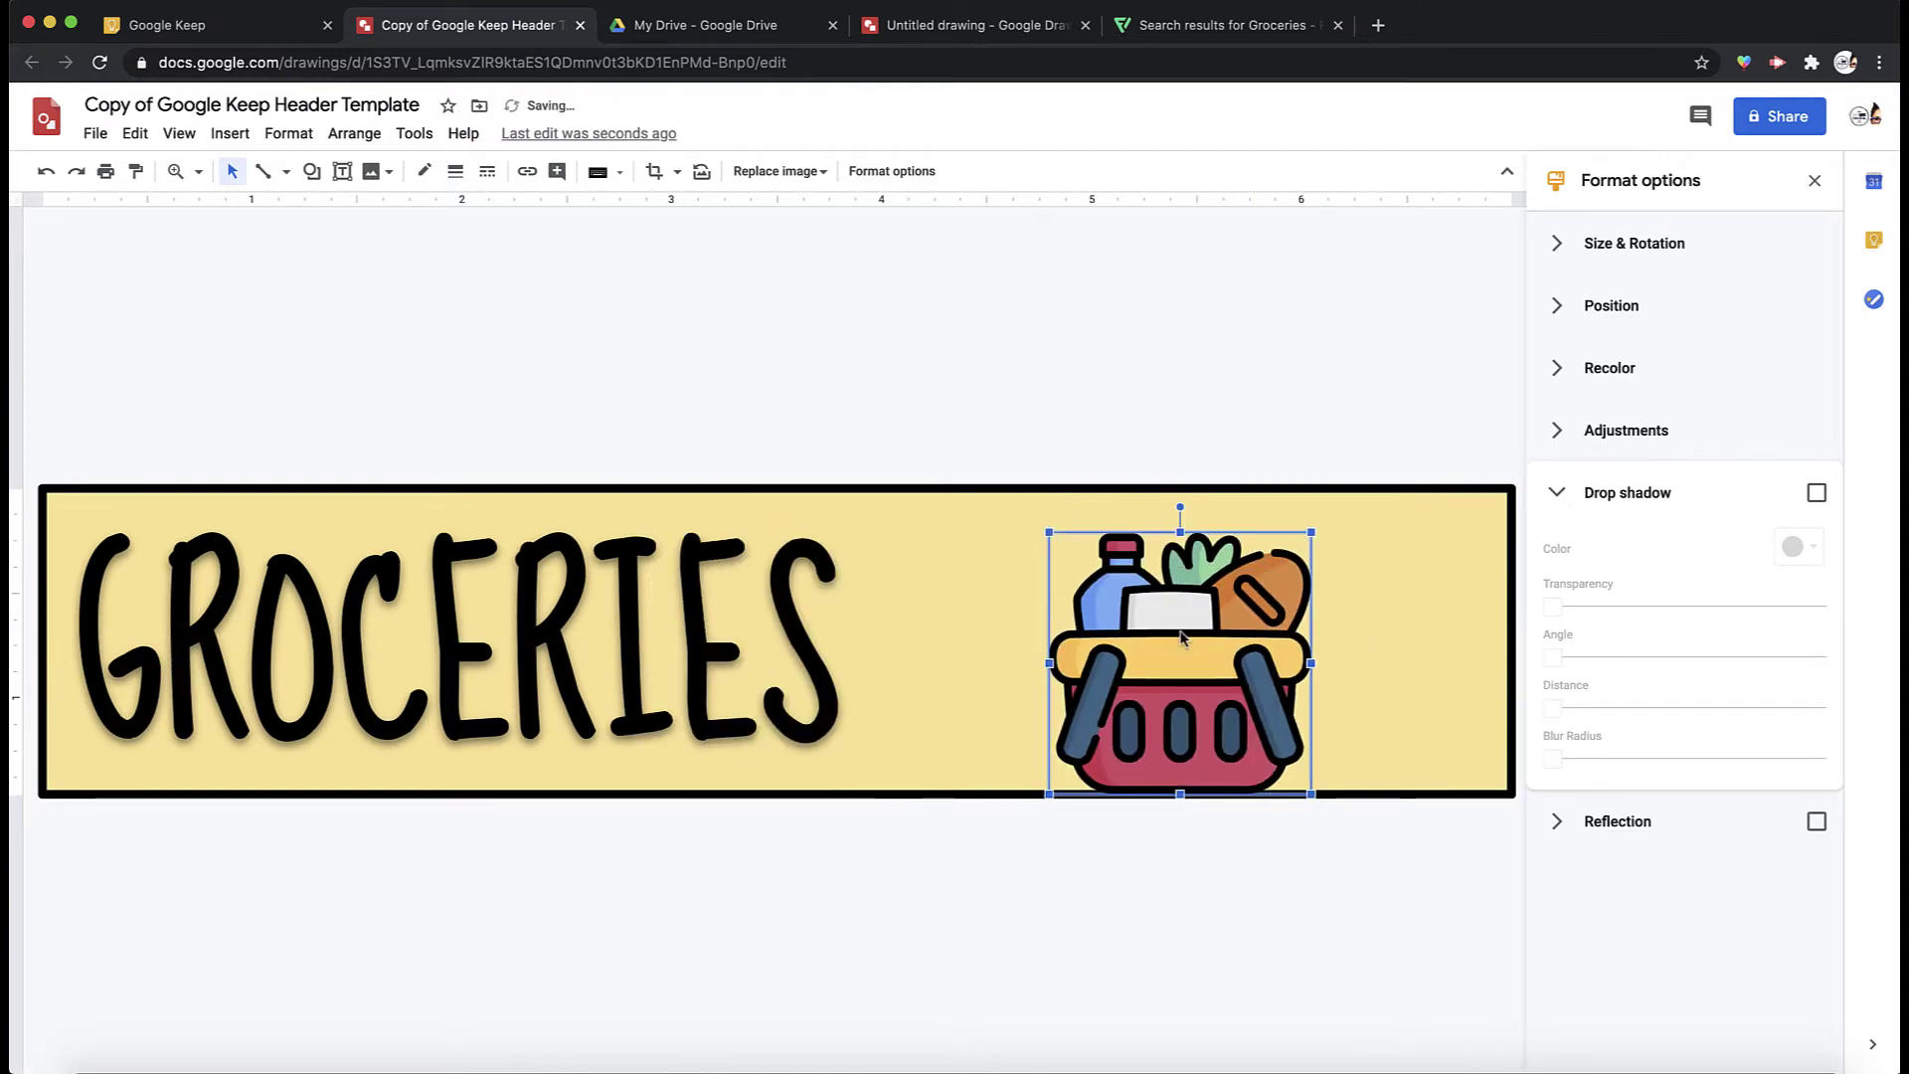
drag(1143, 672, 1251, 644)
- Nudge the GROCERIES text box slightly to the right
click(748, 604)
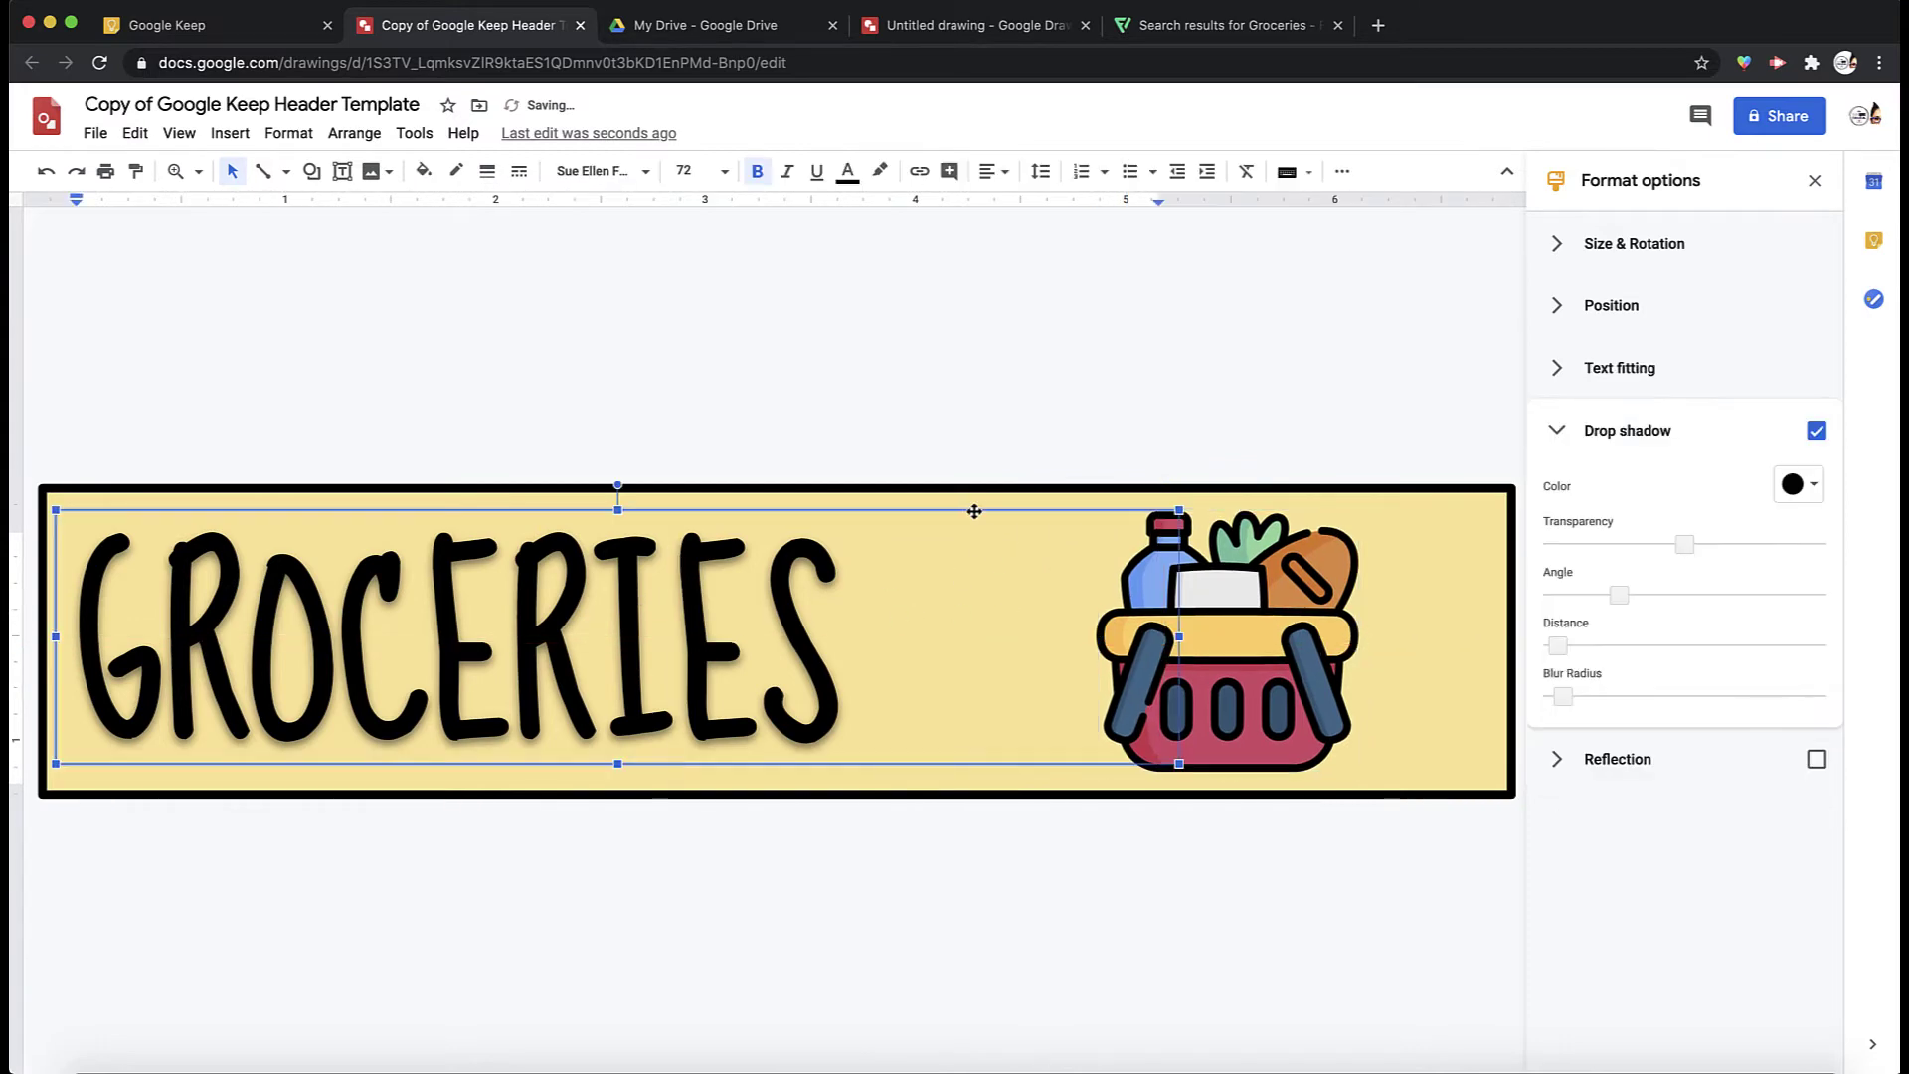
drag(1049, 508, 1049, 513)
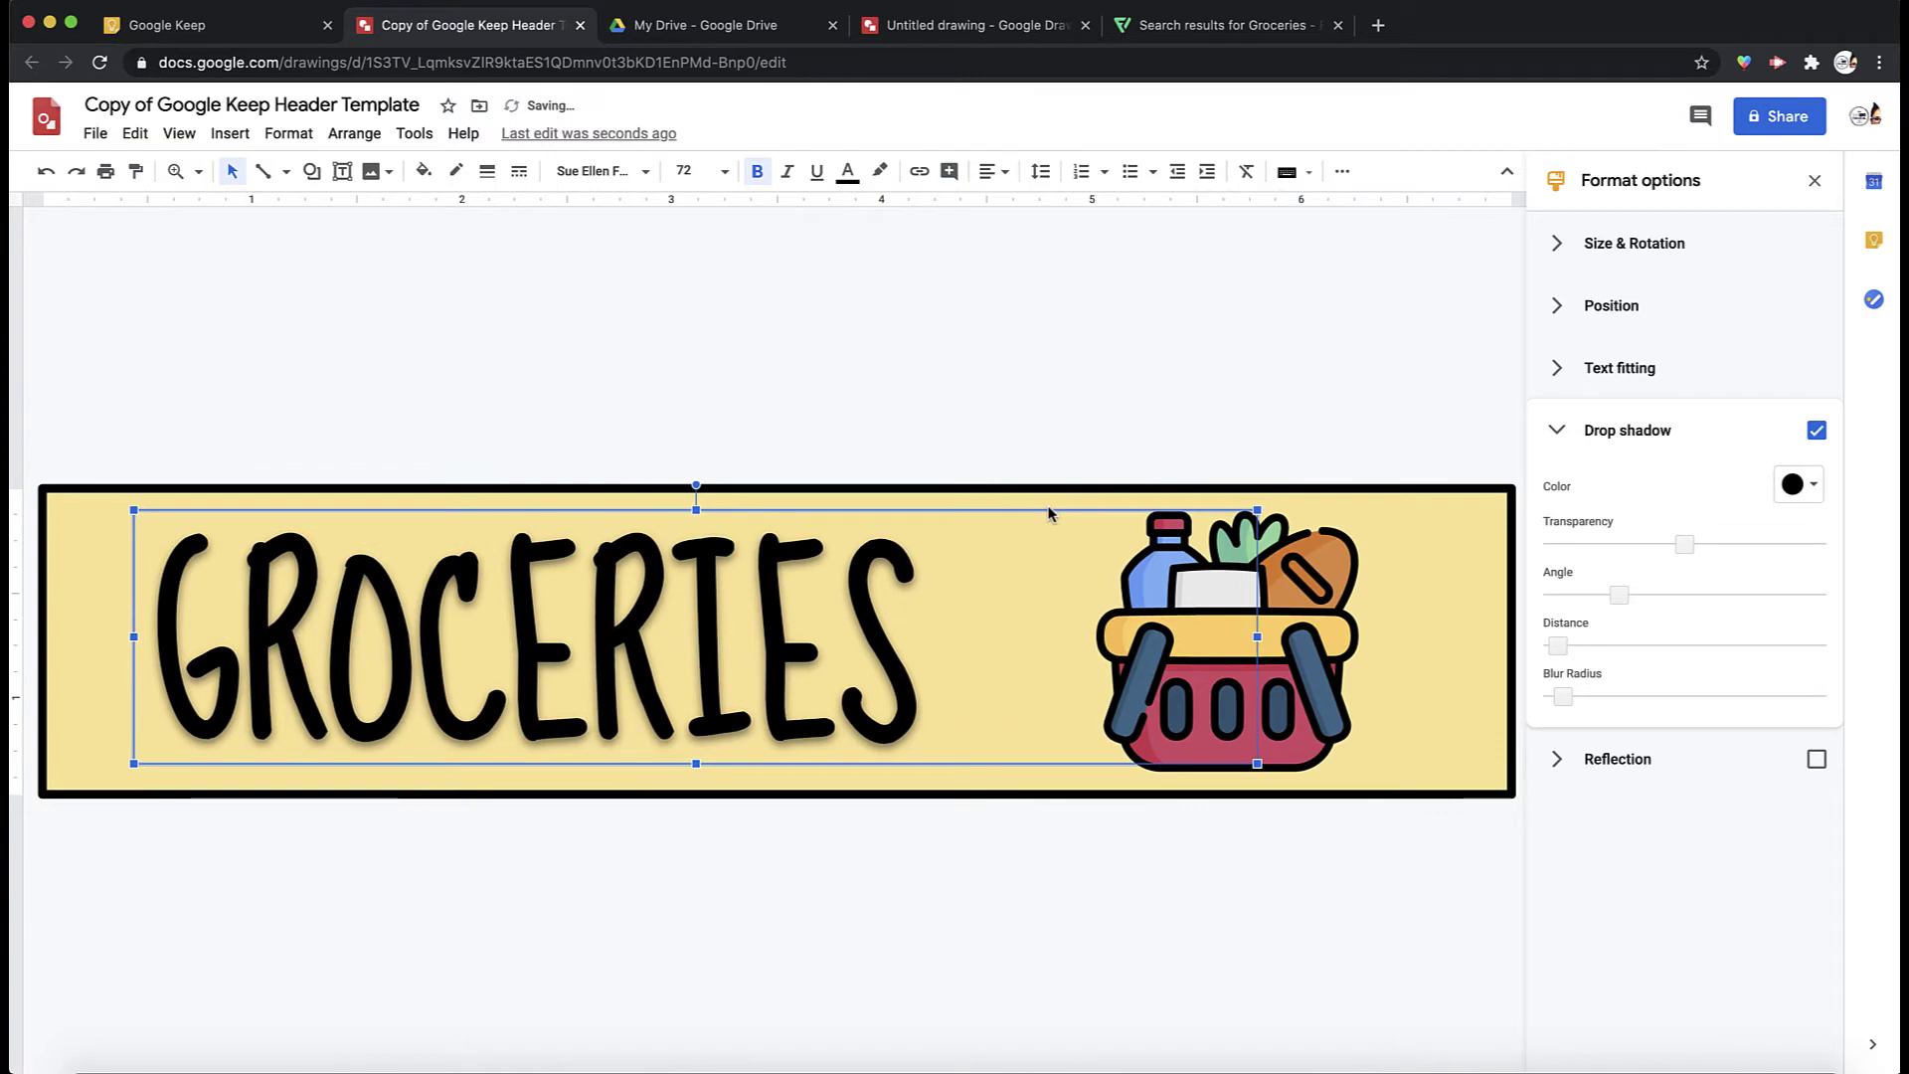
click(1140, 375)
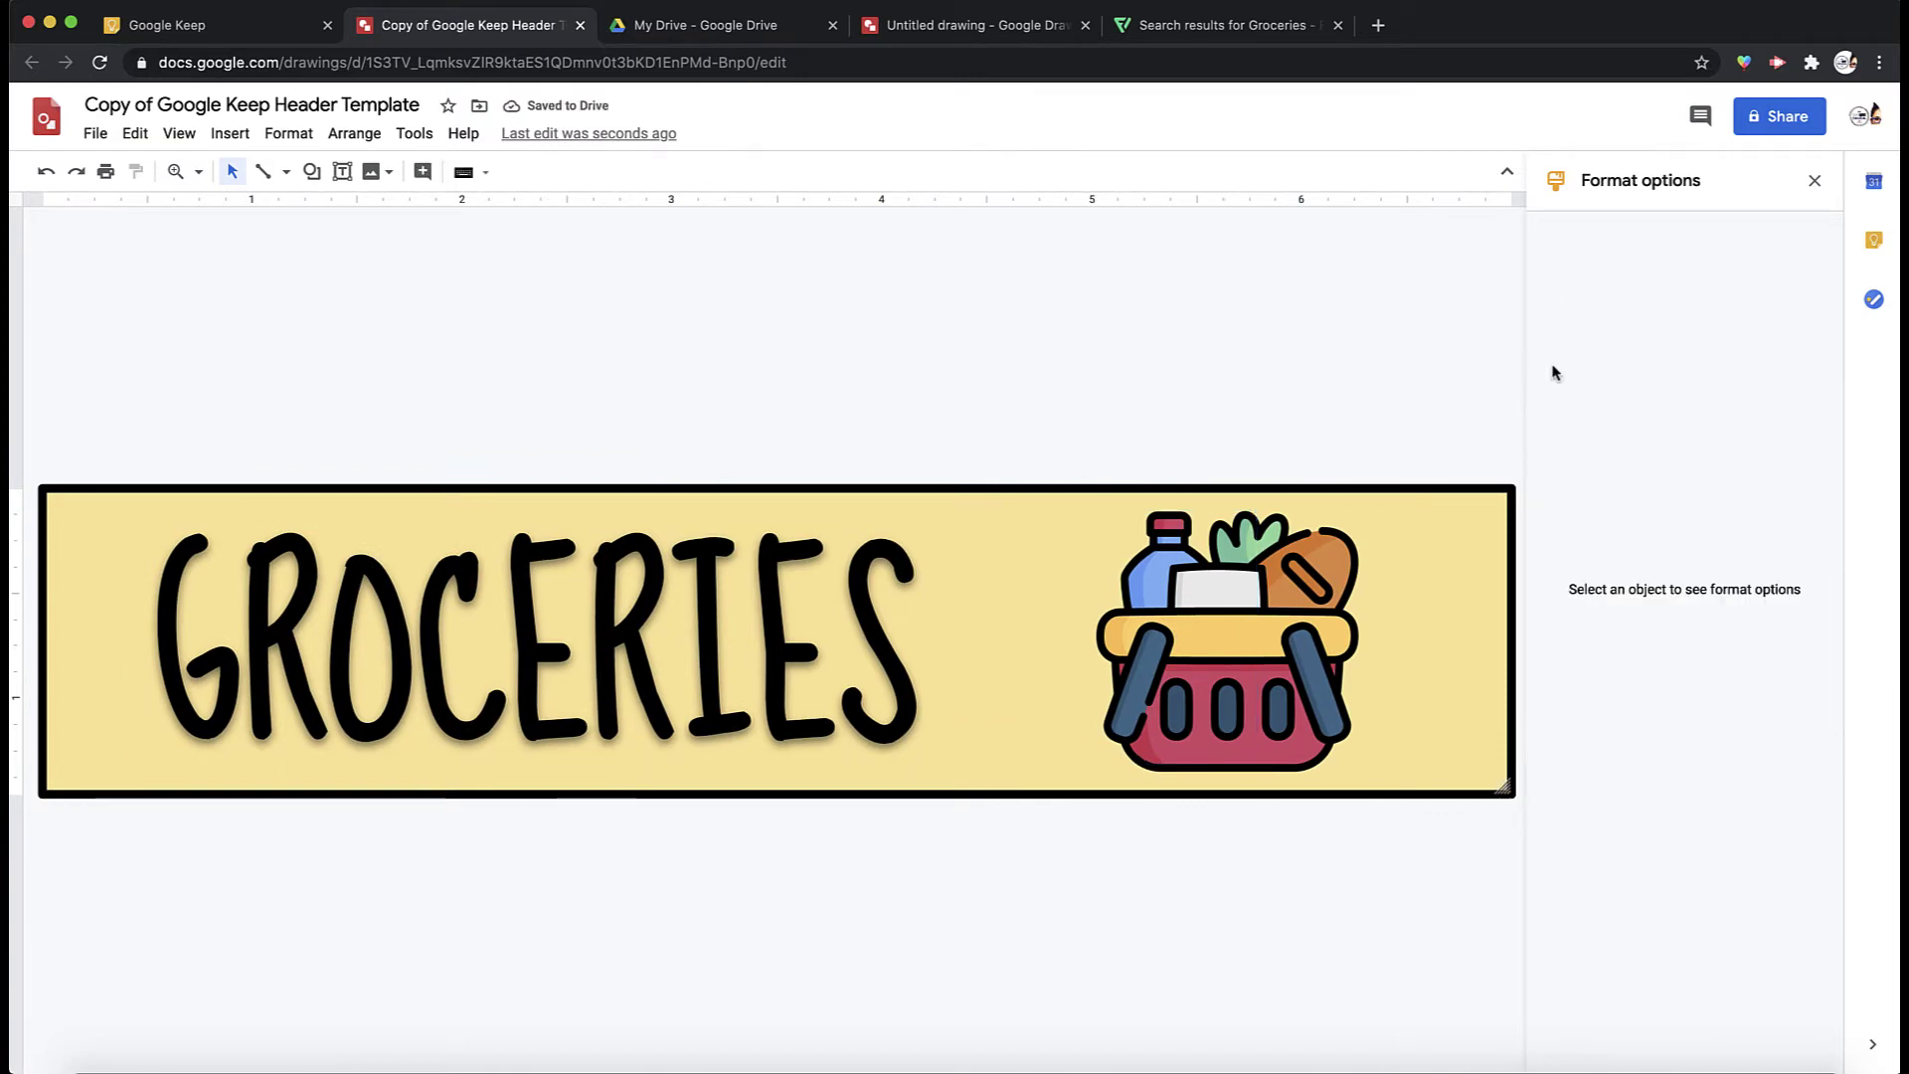
- Download the banner via File > Download as a JPEG image (.jpg)
click(1815, 180)
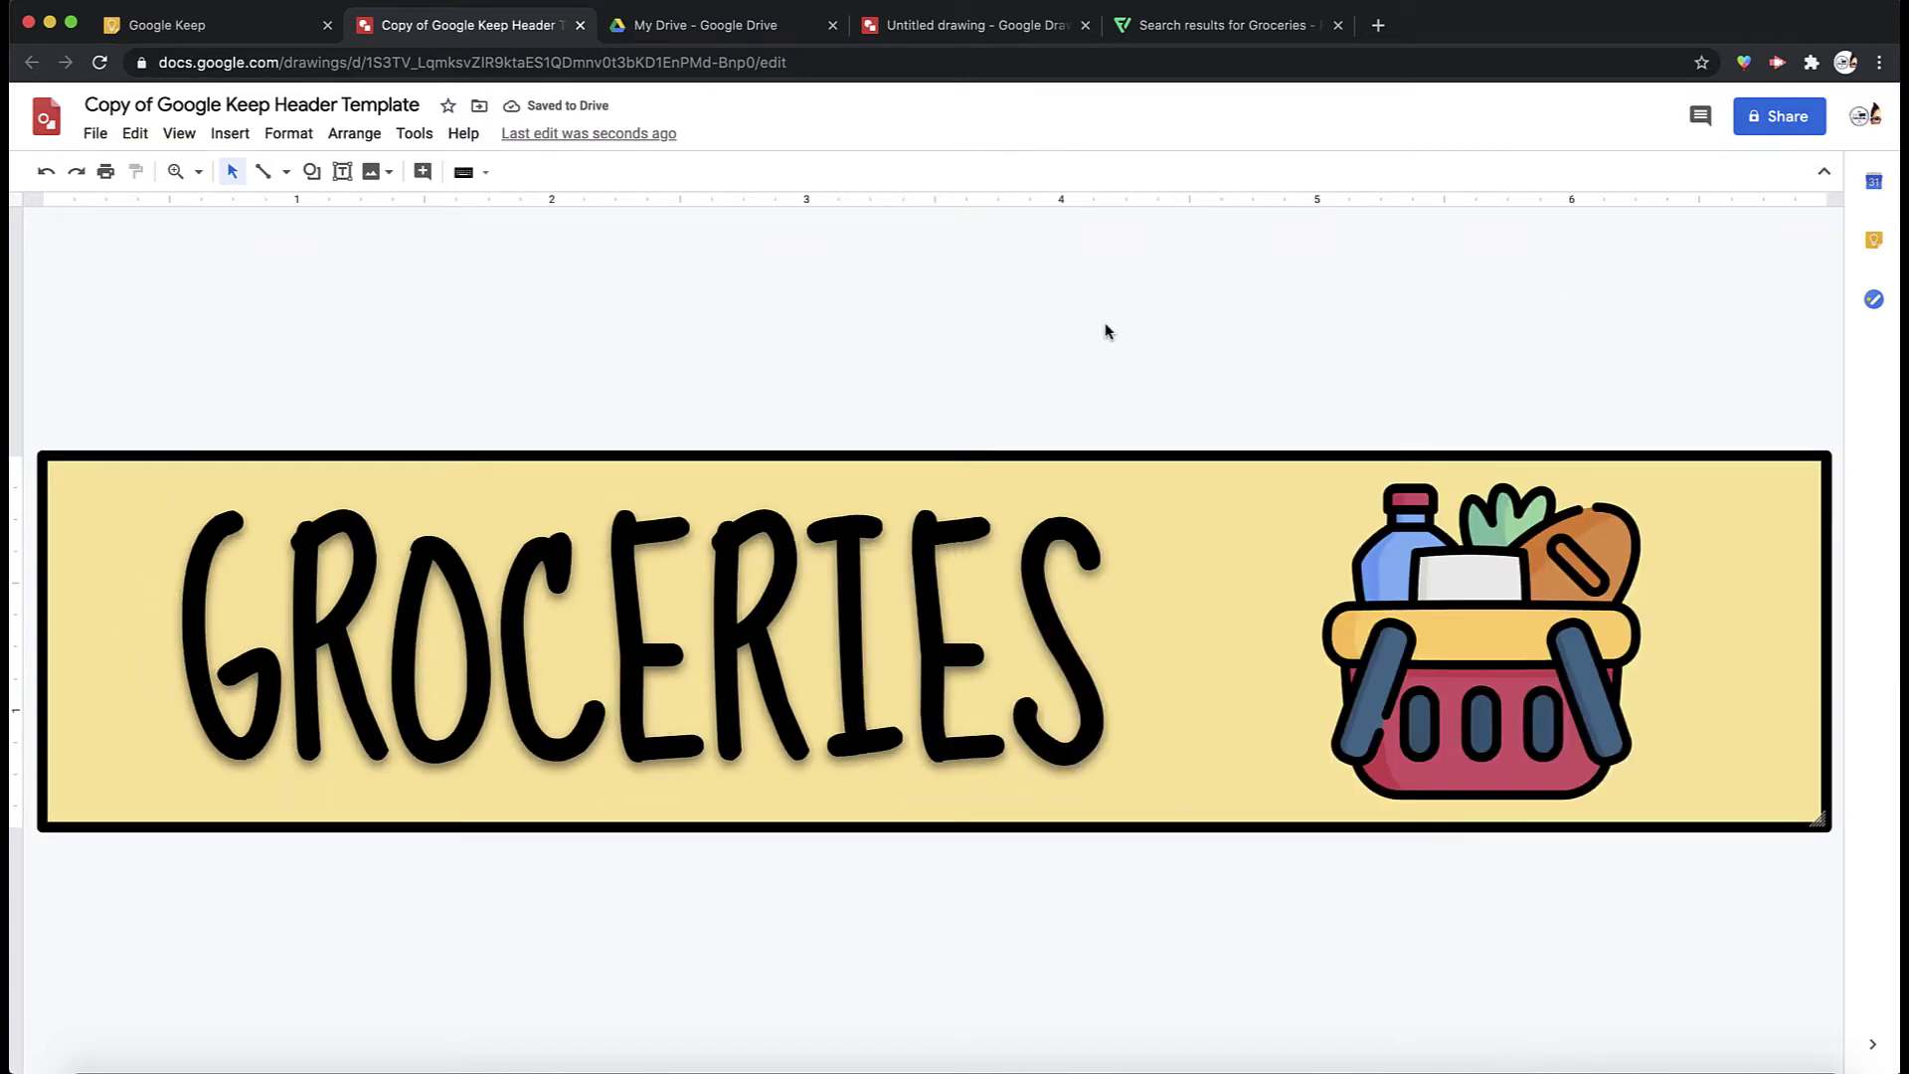
click(97, 137)
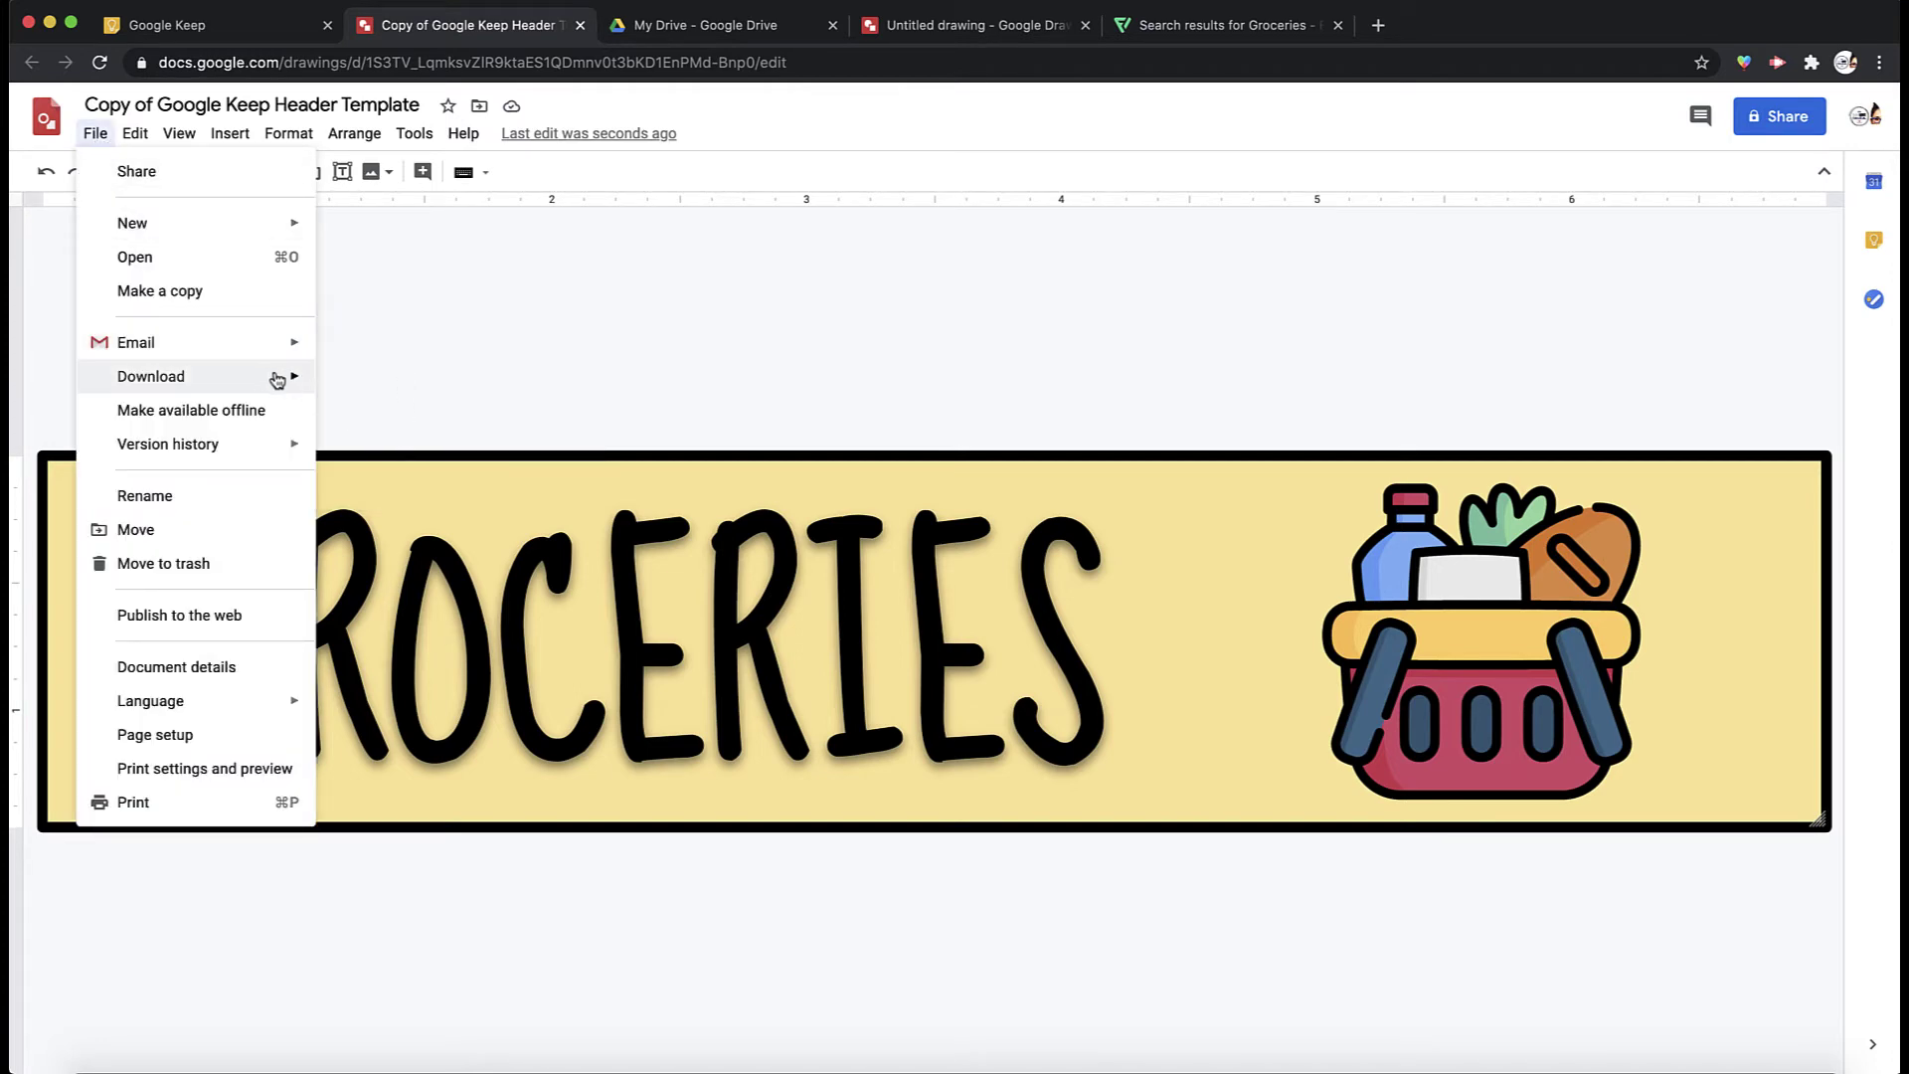
mouse_move(288, 379)
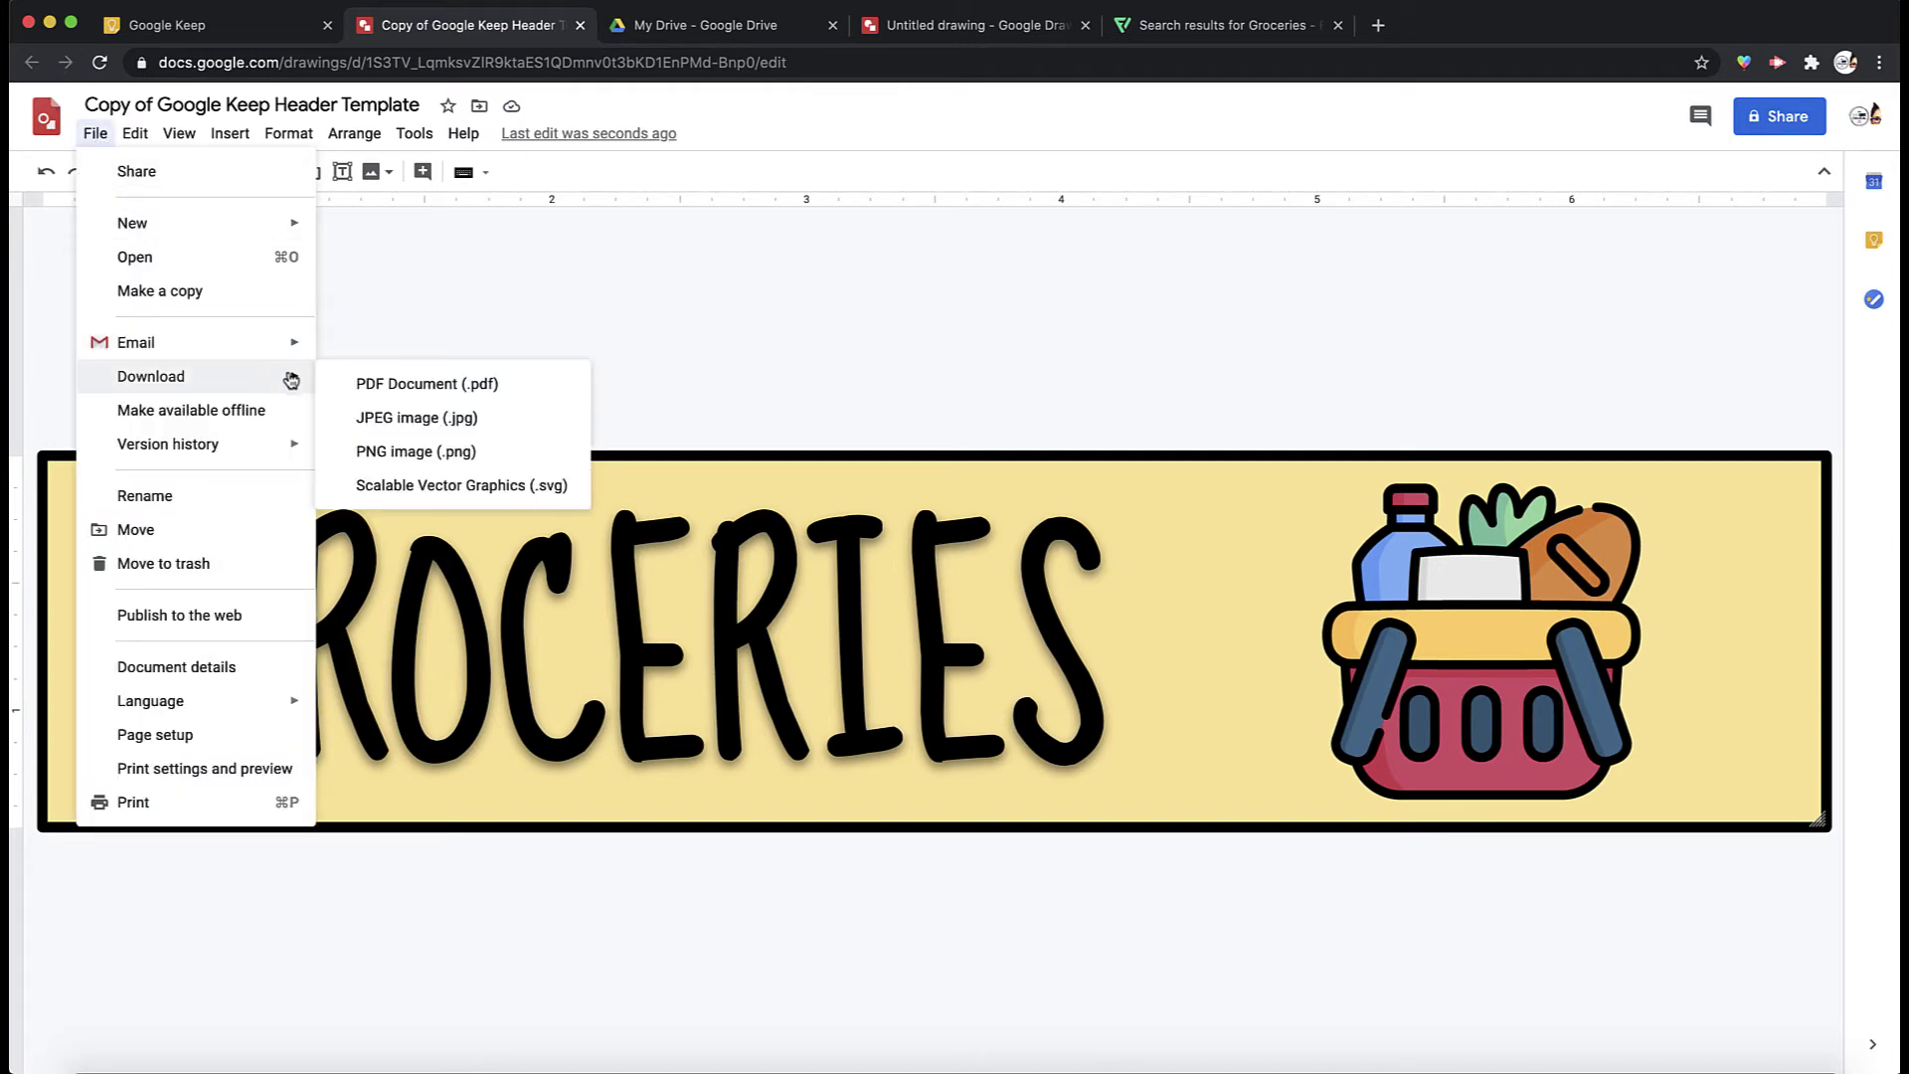
click(397, 418)
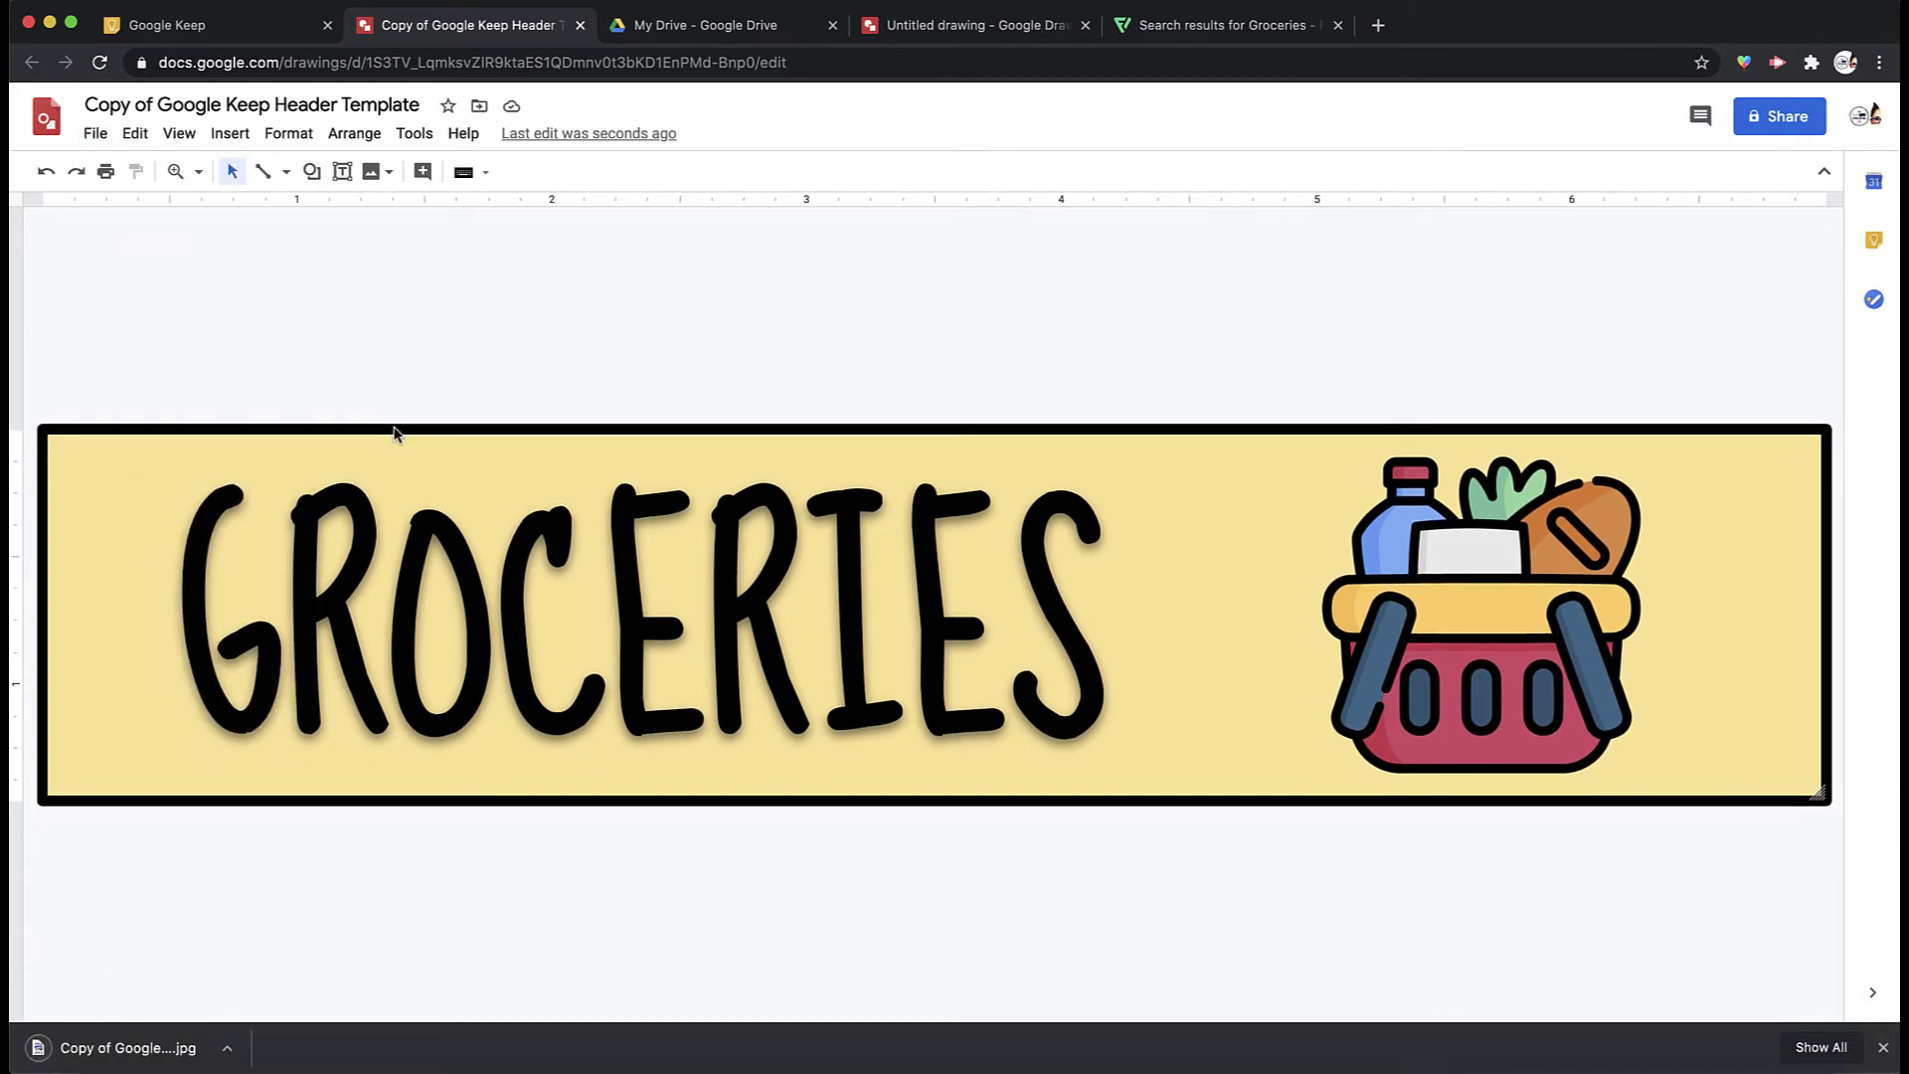
- Open the second GROCERIES note in Keep and delete its title
click(176, 33)
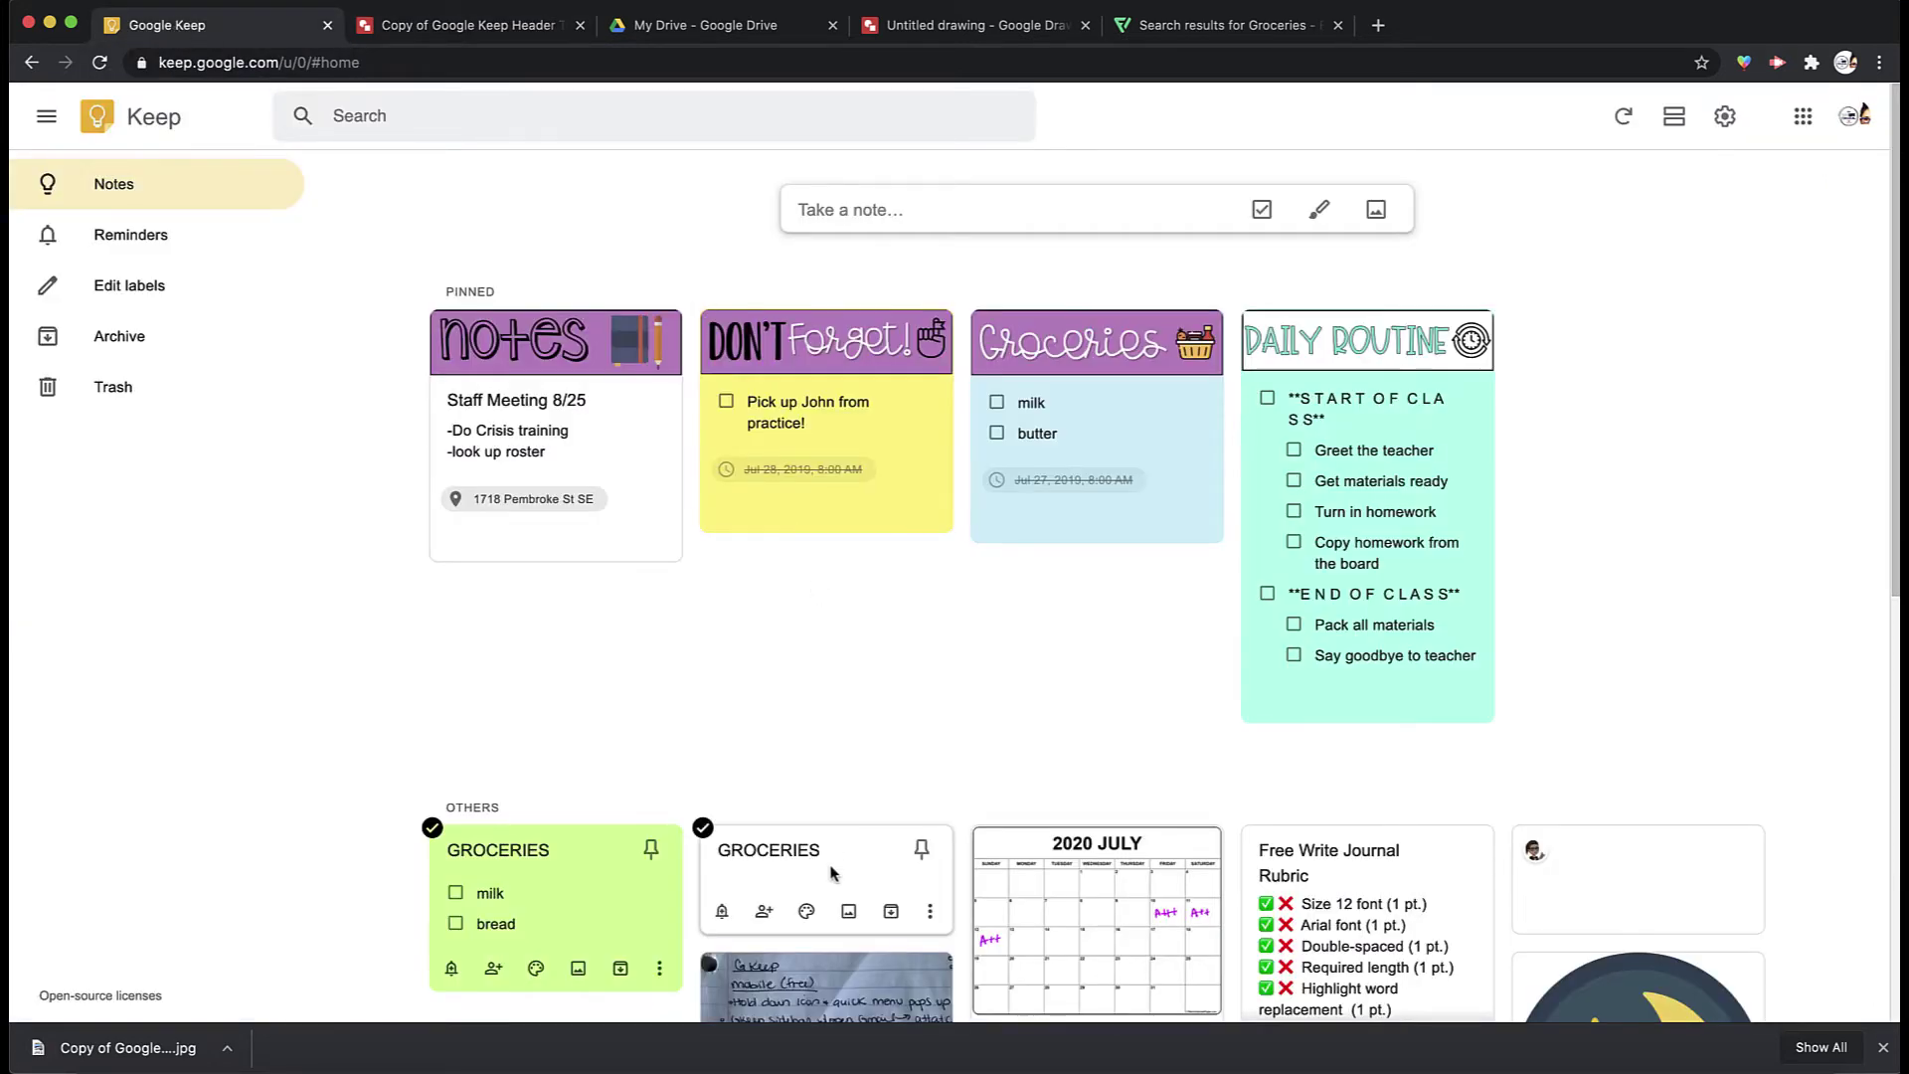
click(801, 900)
double_click(758, 340)
key(BackSpace)
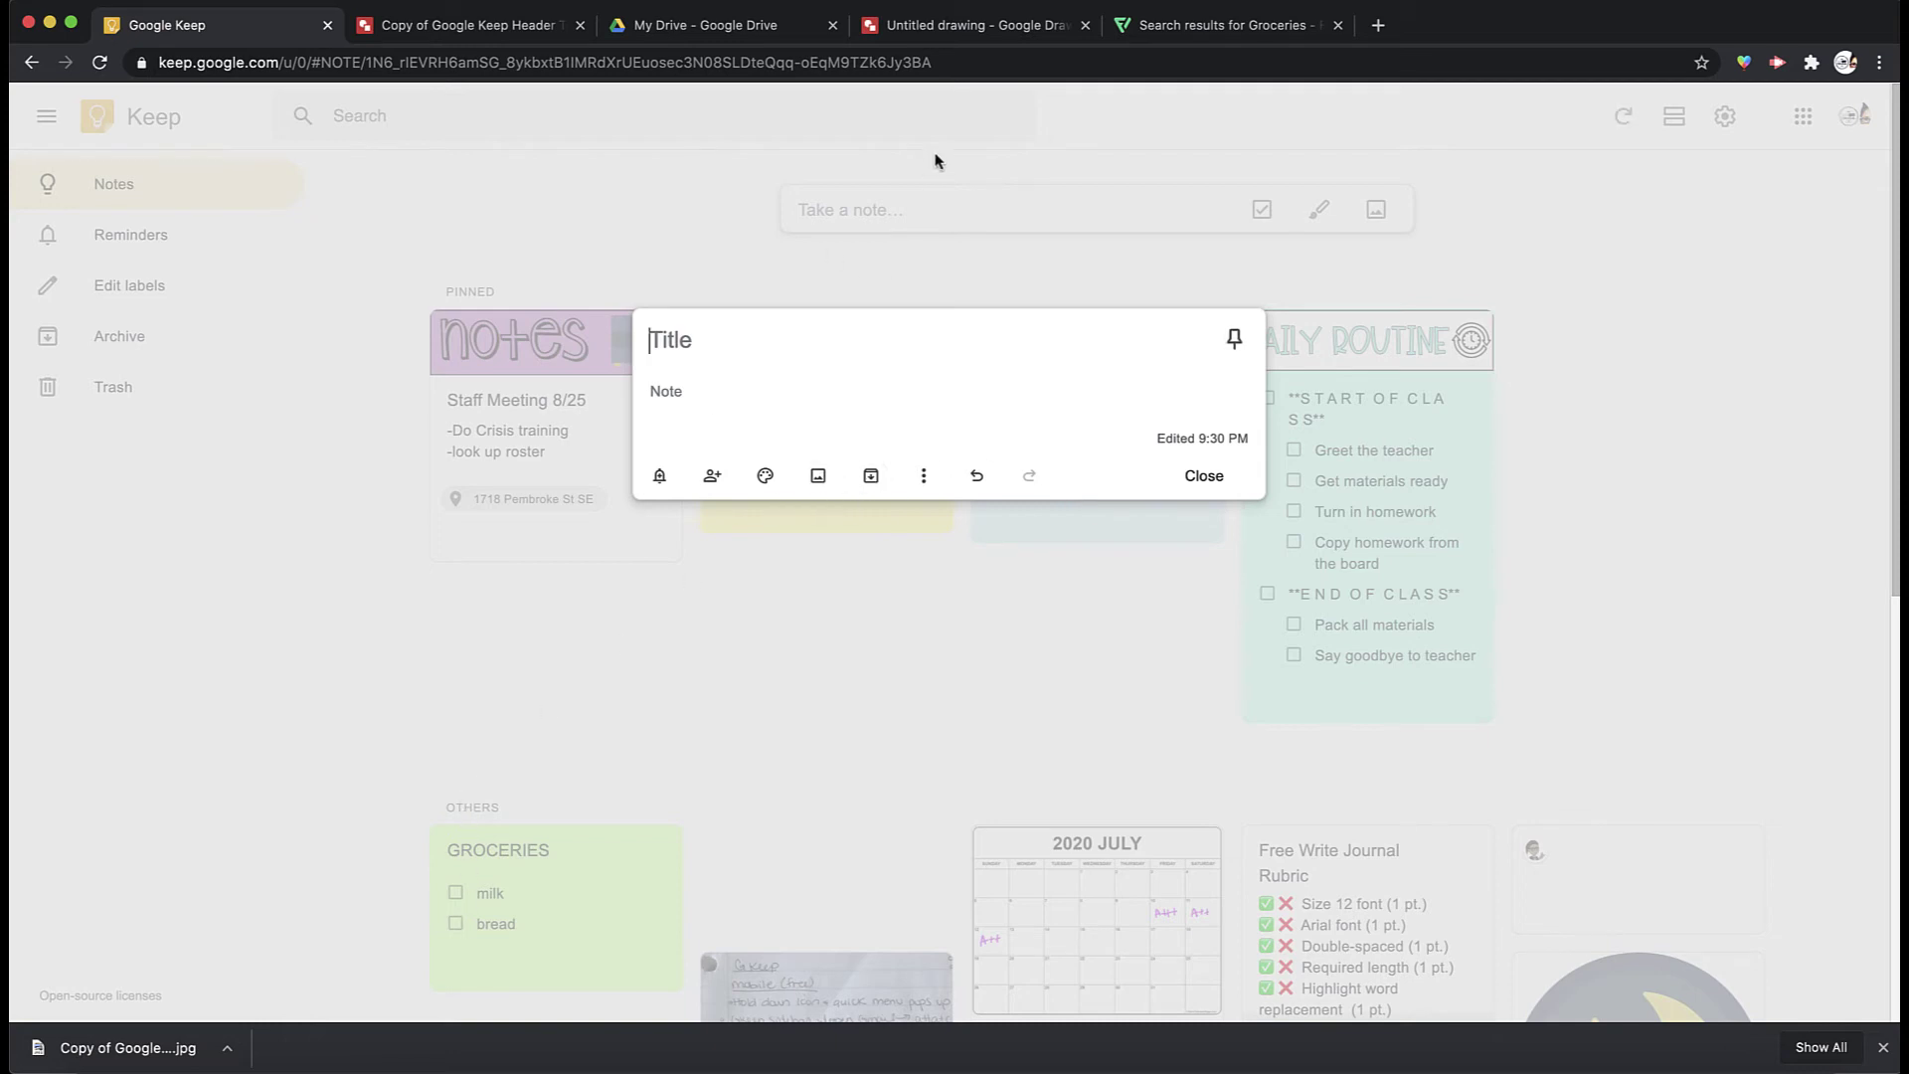
- Add the downloaded Google Keep header template JPG from Downloads to the note
click(817, 475)
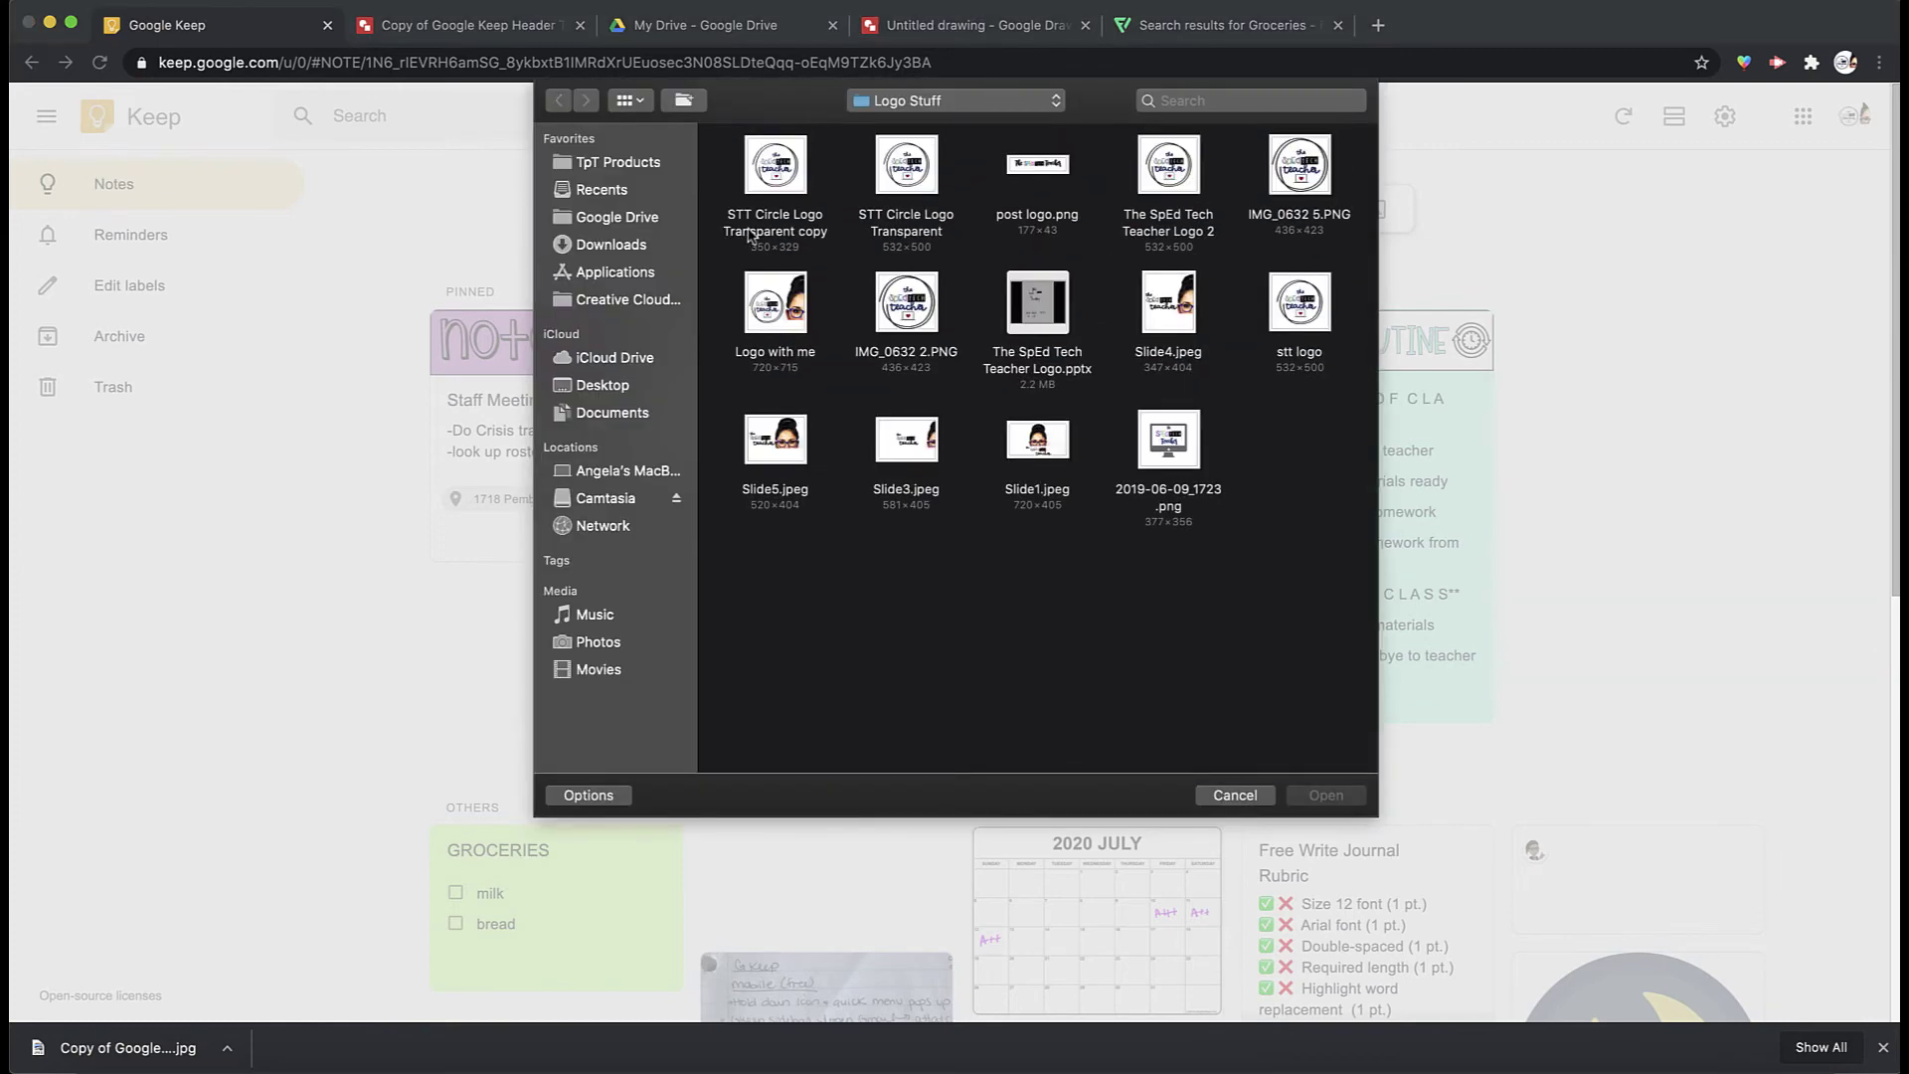
click(611, 245)
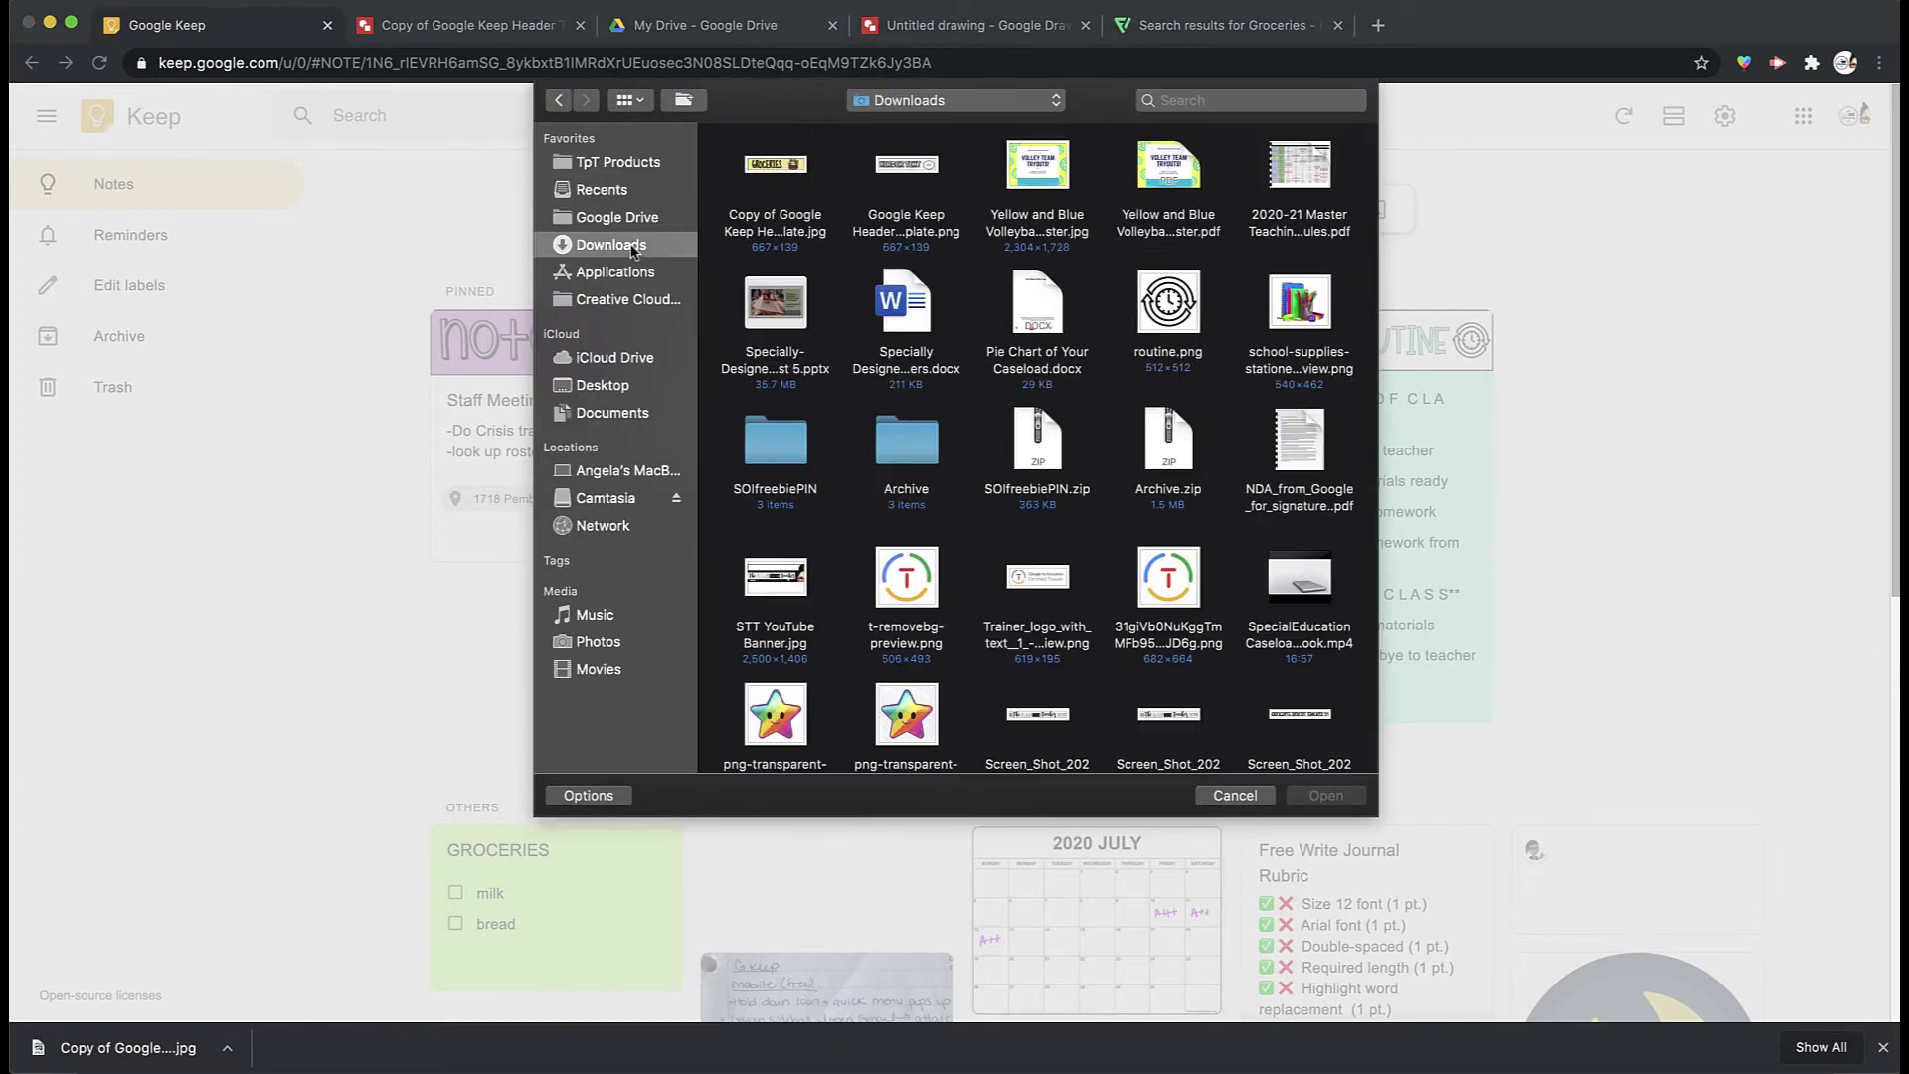
click(791, 171)
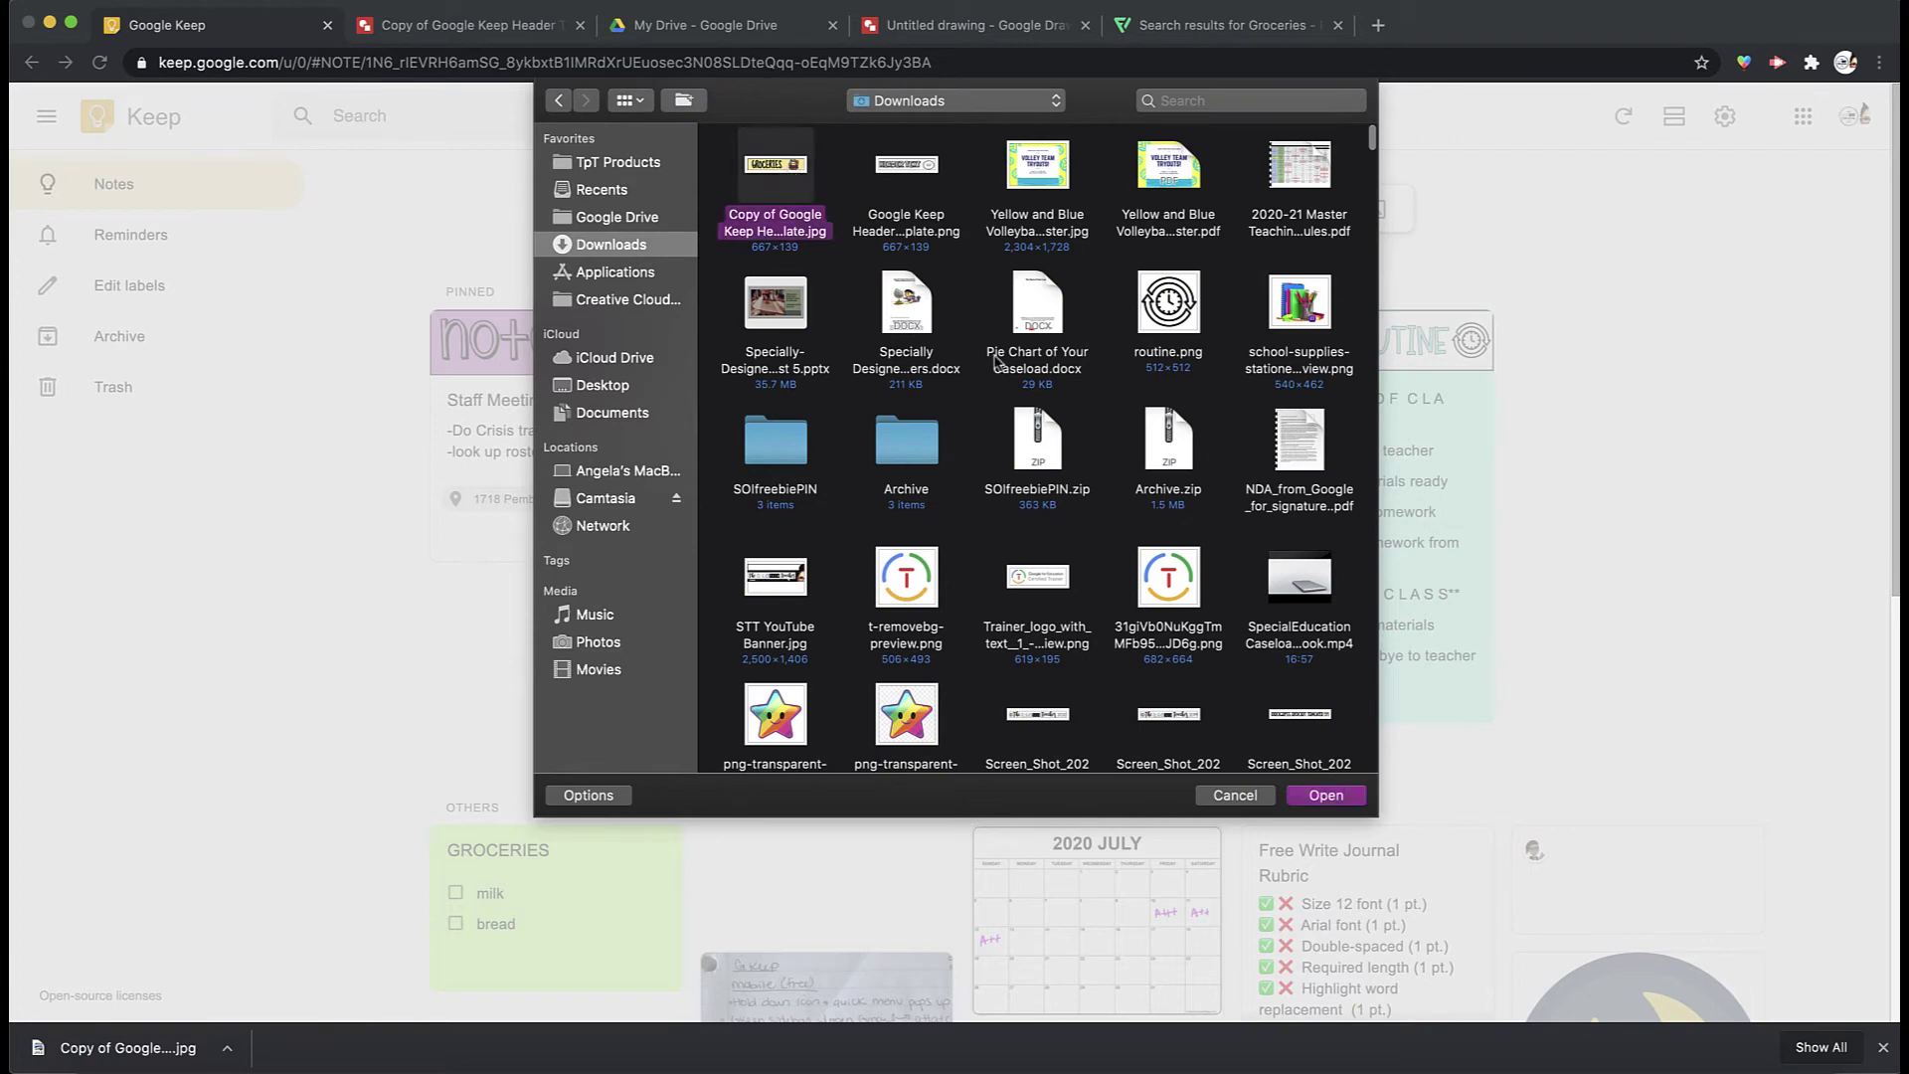
click(1326, 795)
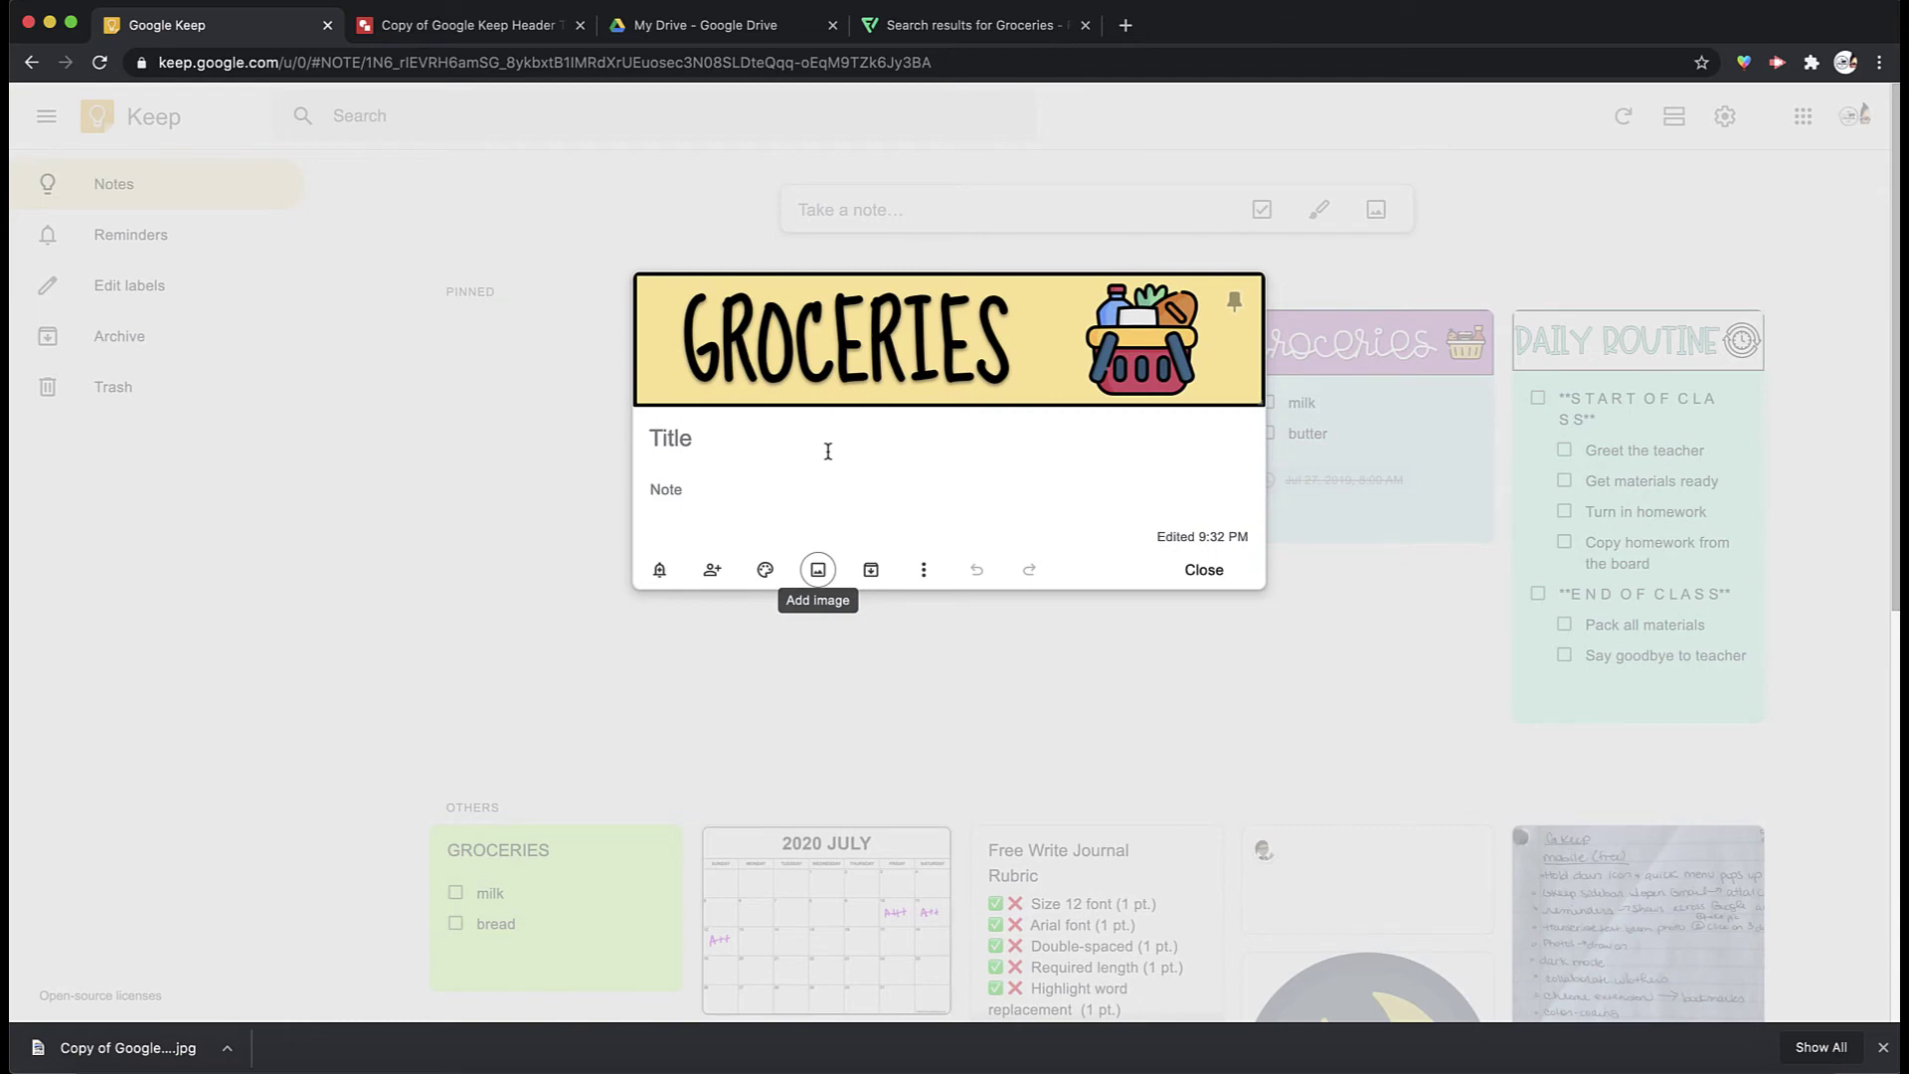
click(495, 35)
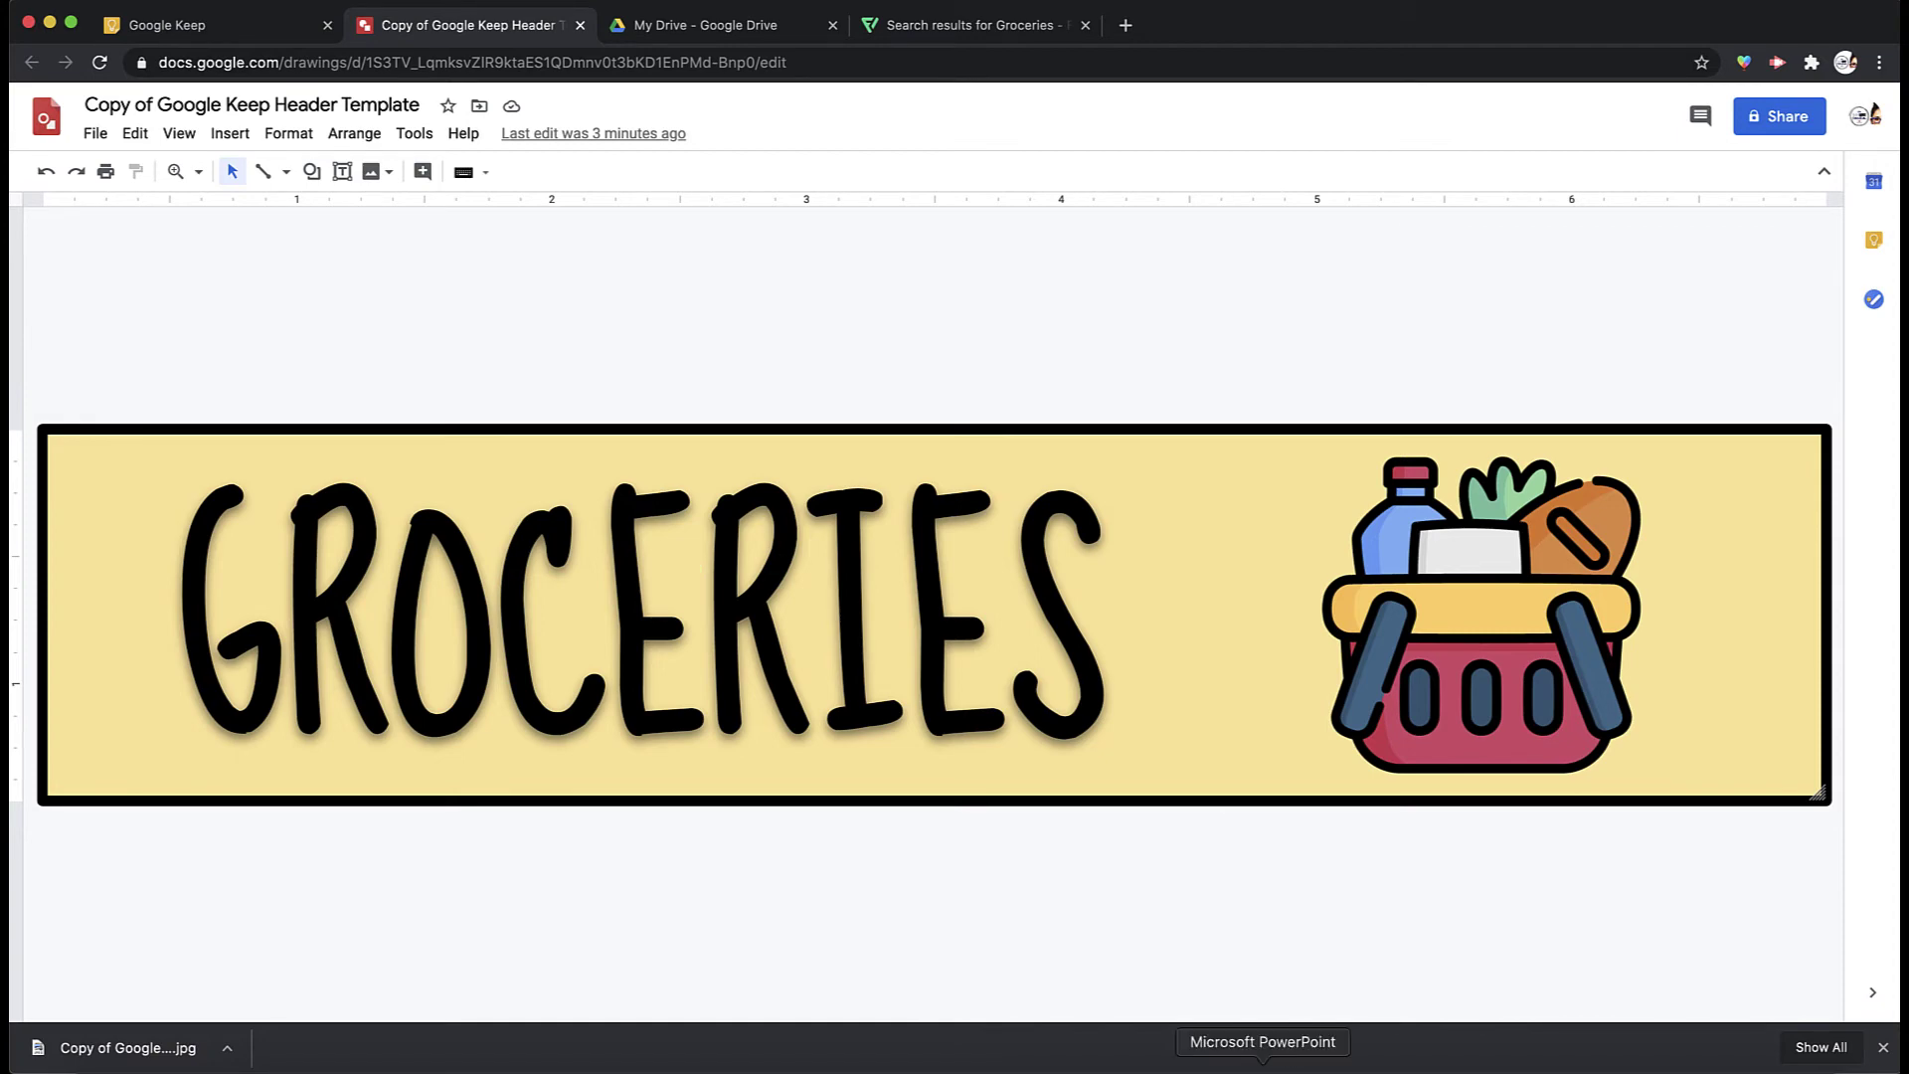
- Draw a wide rectangle across the middle of a blank PowerPoint slide
click(1234, 1056)
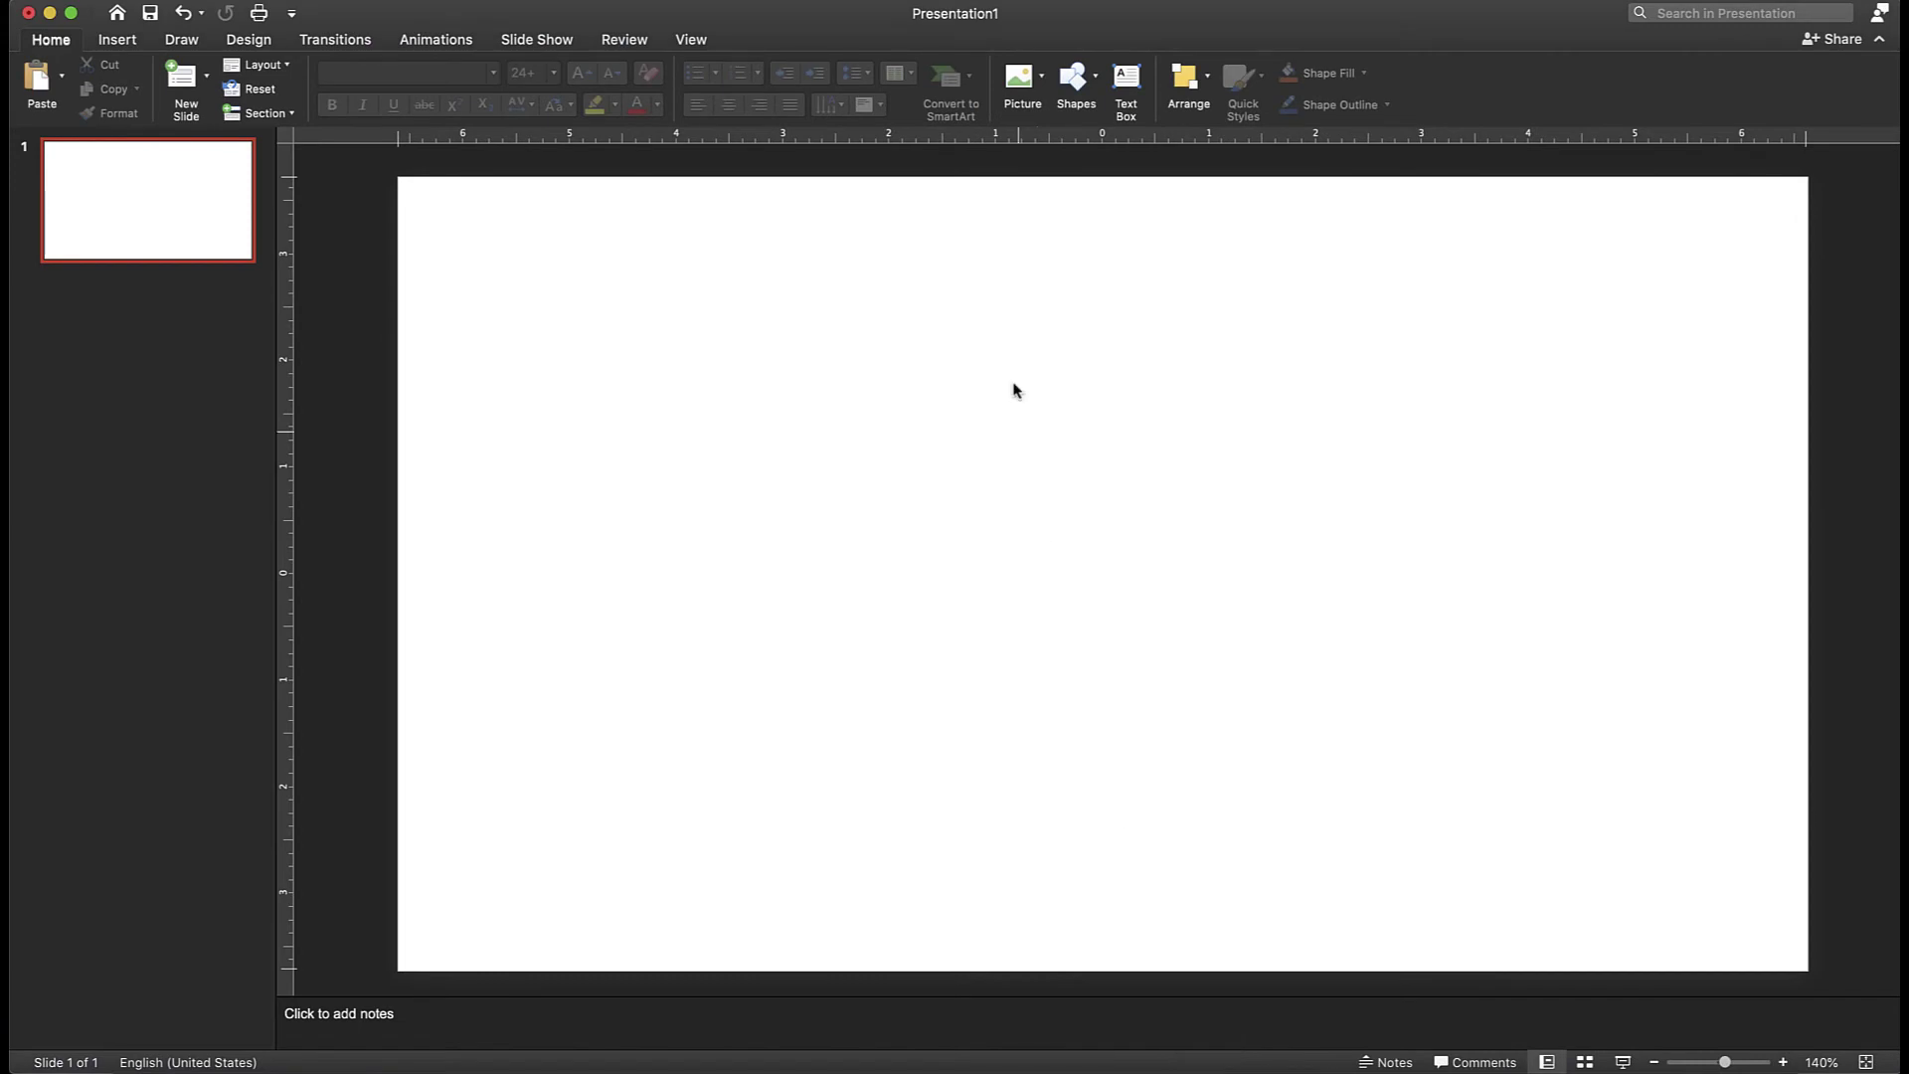
click(1080, 89)
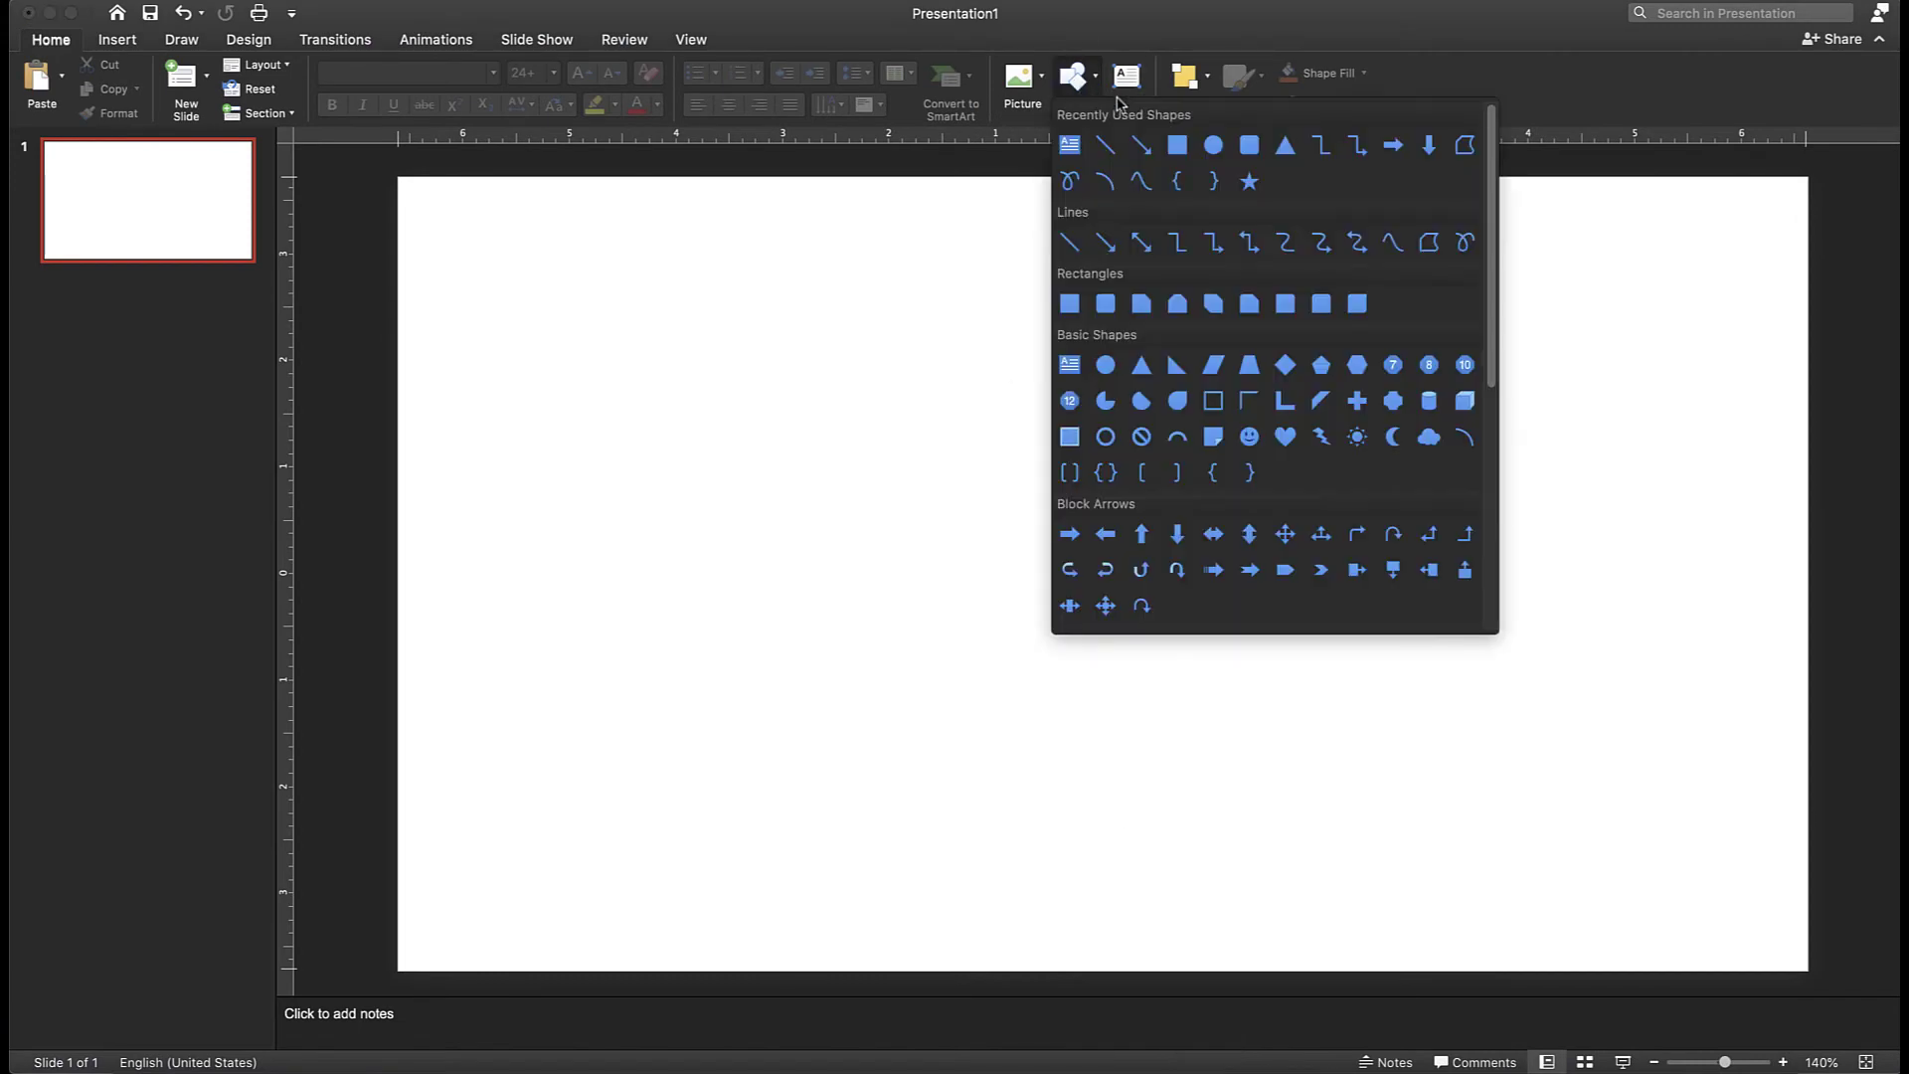
click(1176, 146)
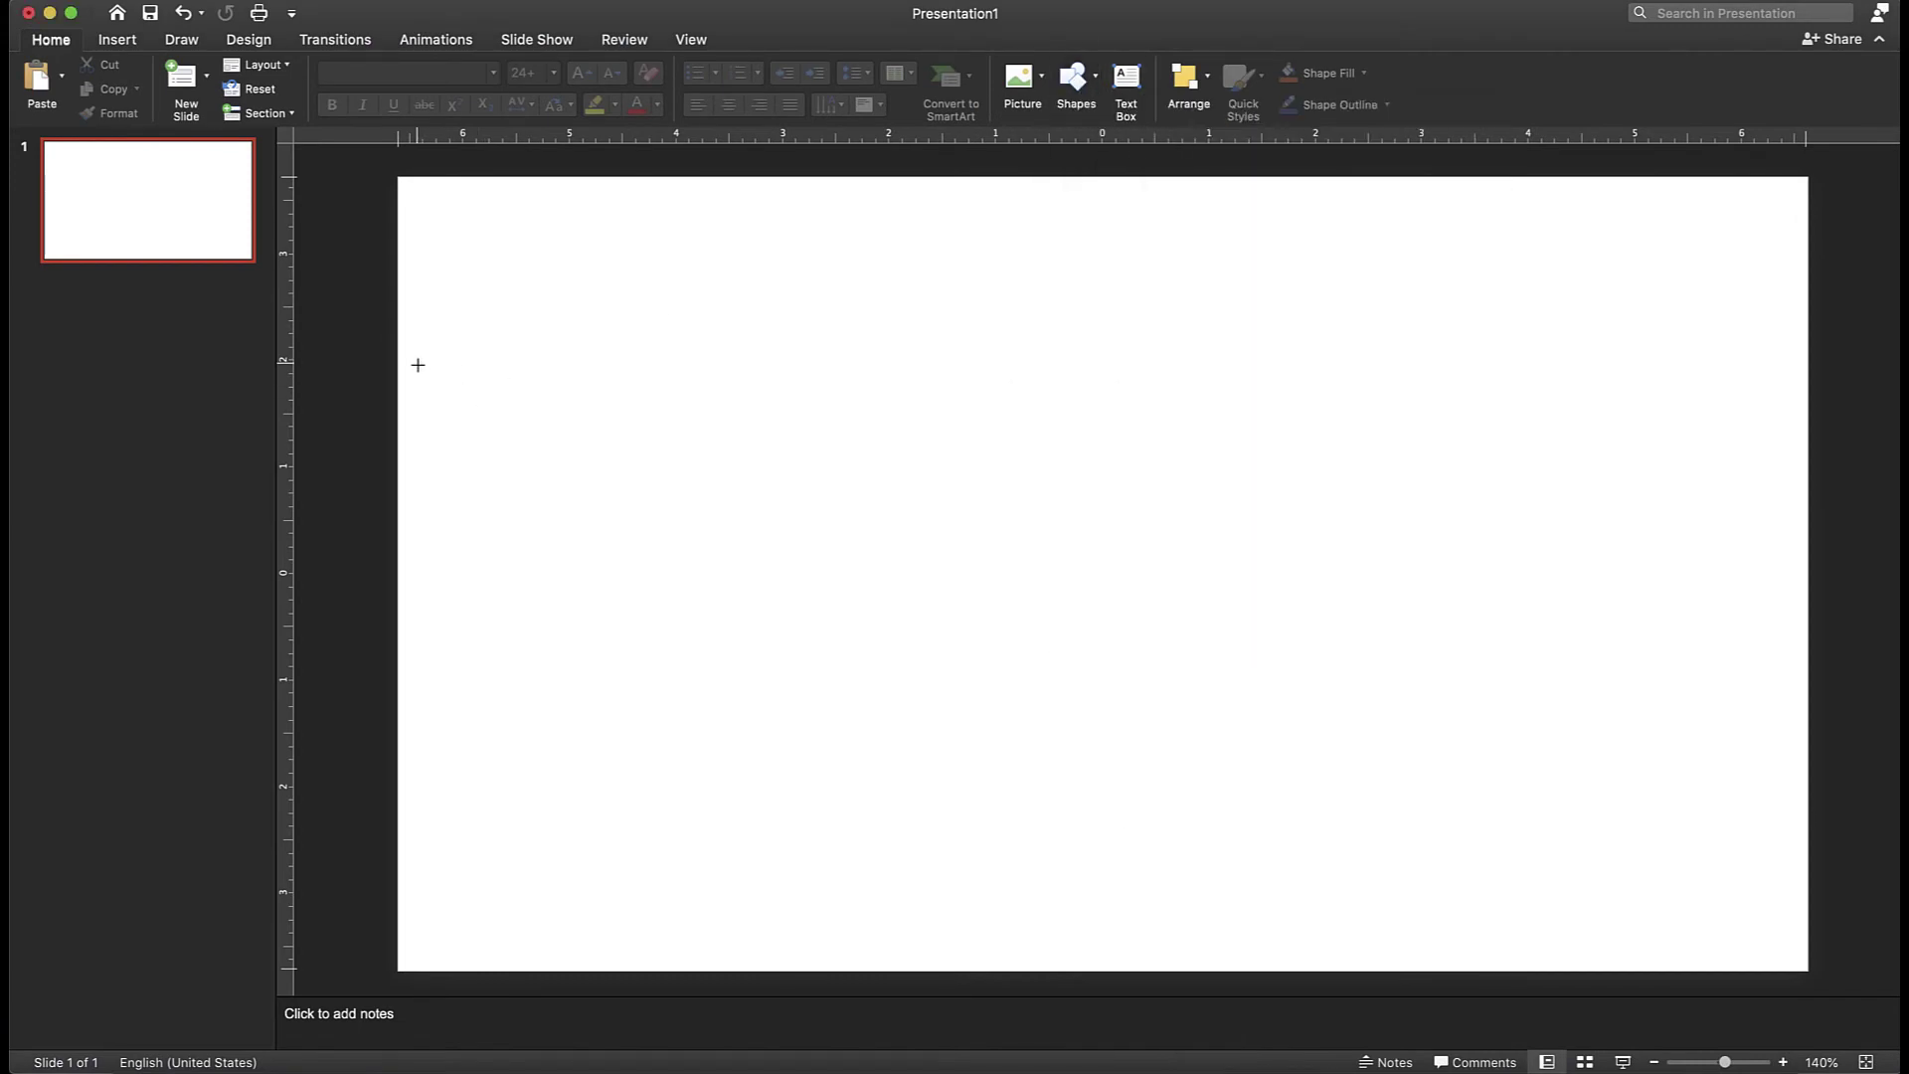
mouse_move(416, 365)
mouse_down()
mouse_move(442, 477)
mouse_move(762, 741)
mouse_move(1806, 623)
mouse_move(1762, 628)
mouse_up()
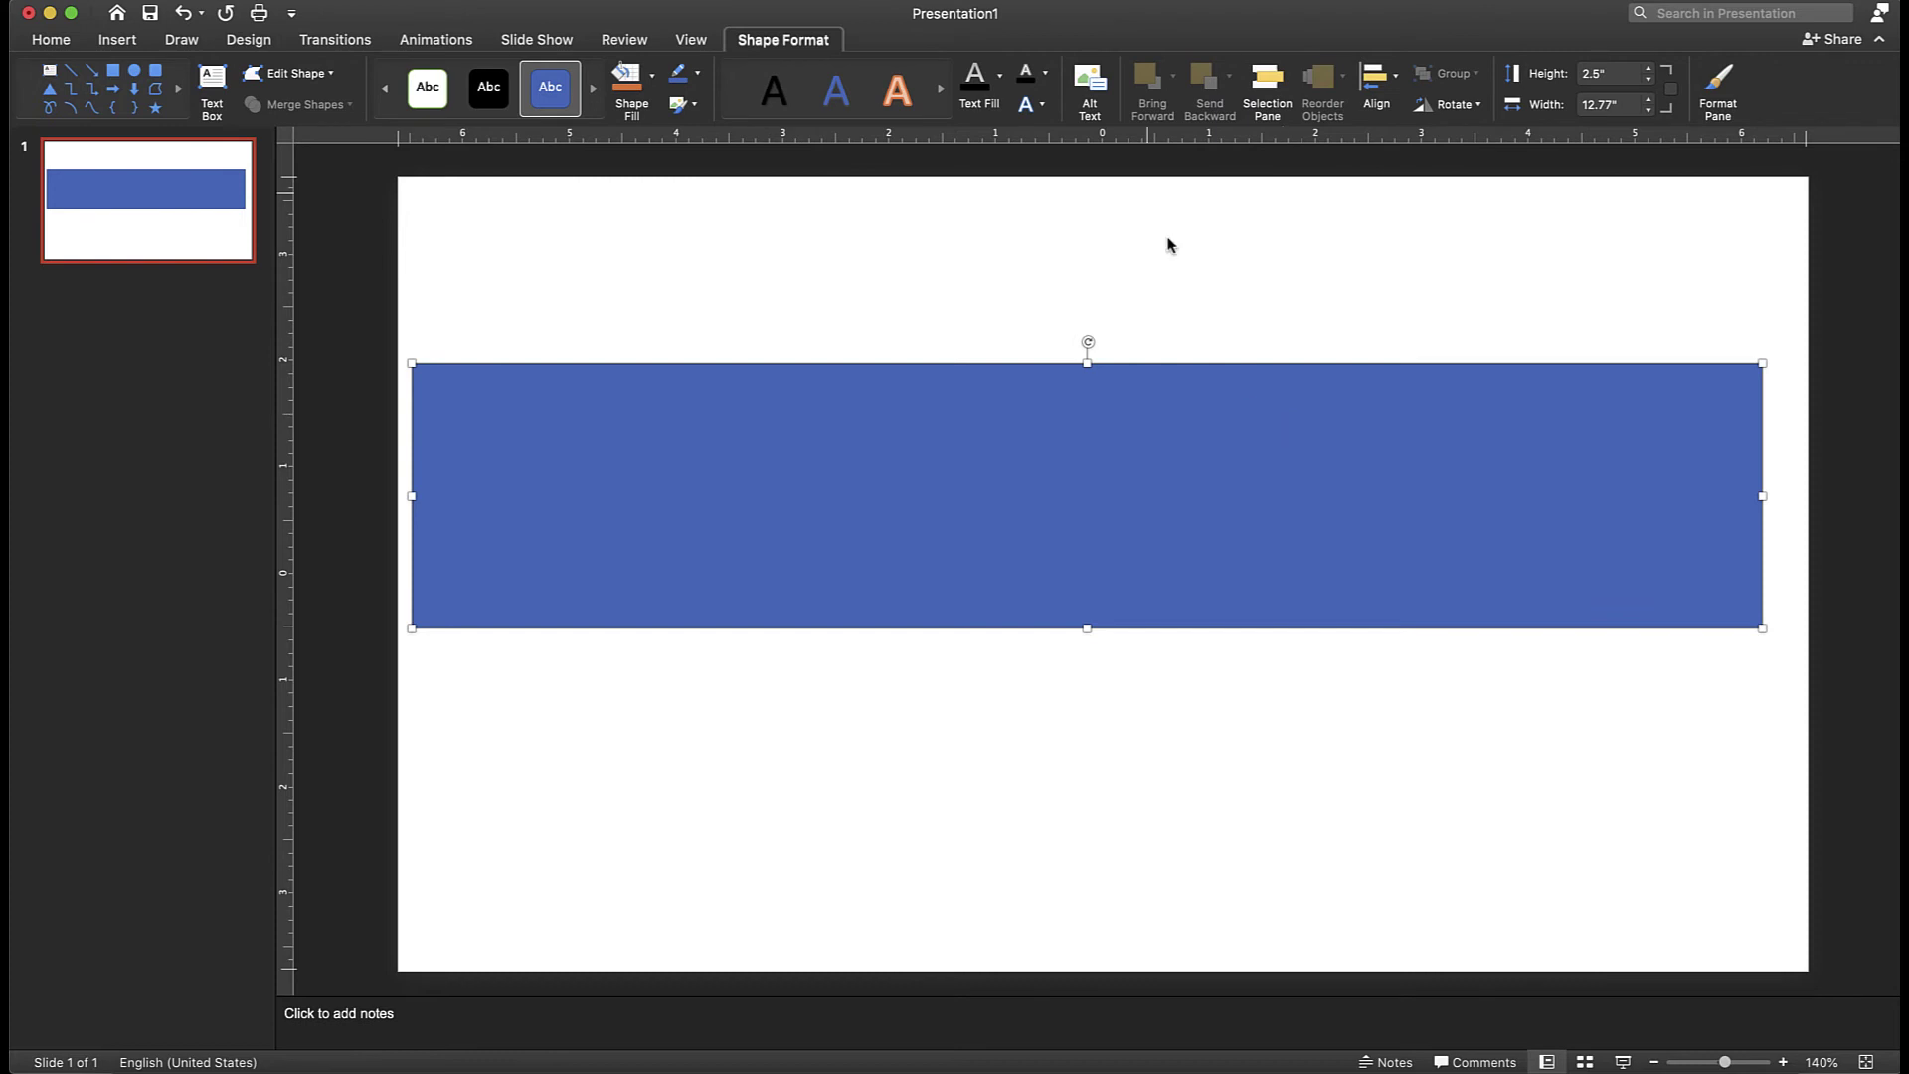
- Give the rectangle a light gold fill and a thick black outline
click(653, 78)
click(757, 213)
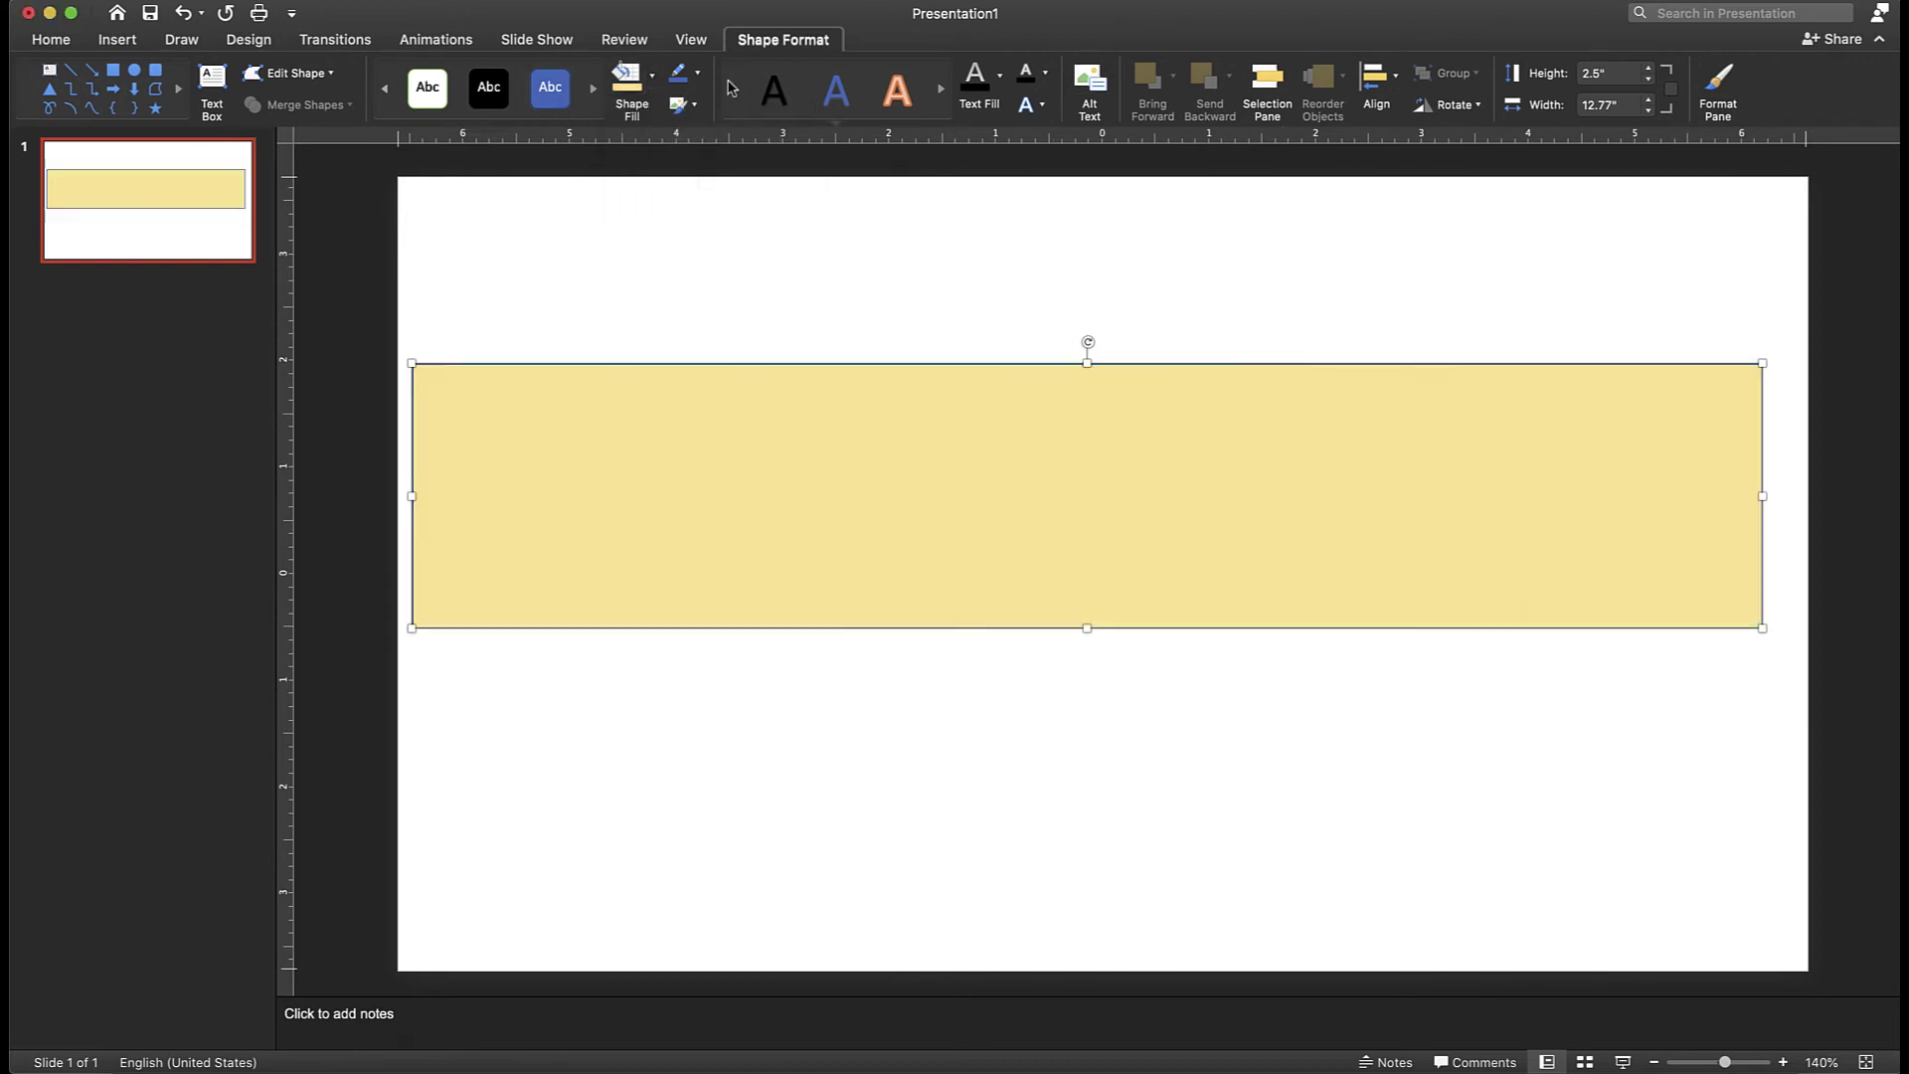
click(697, 72)
click(698, 166)
click(697, 72)
mouse_move(703, 379)
click(919, 457)
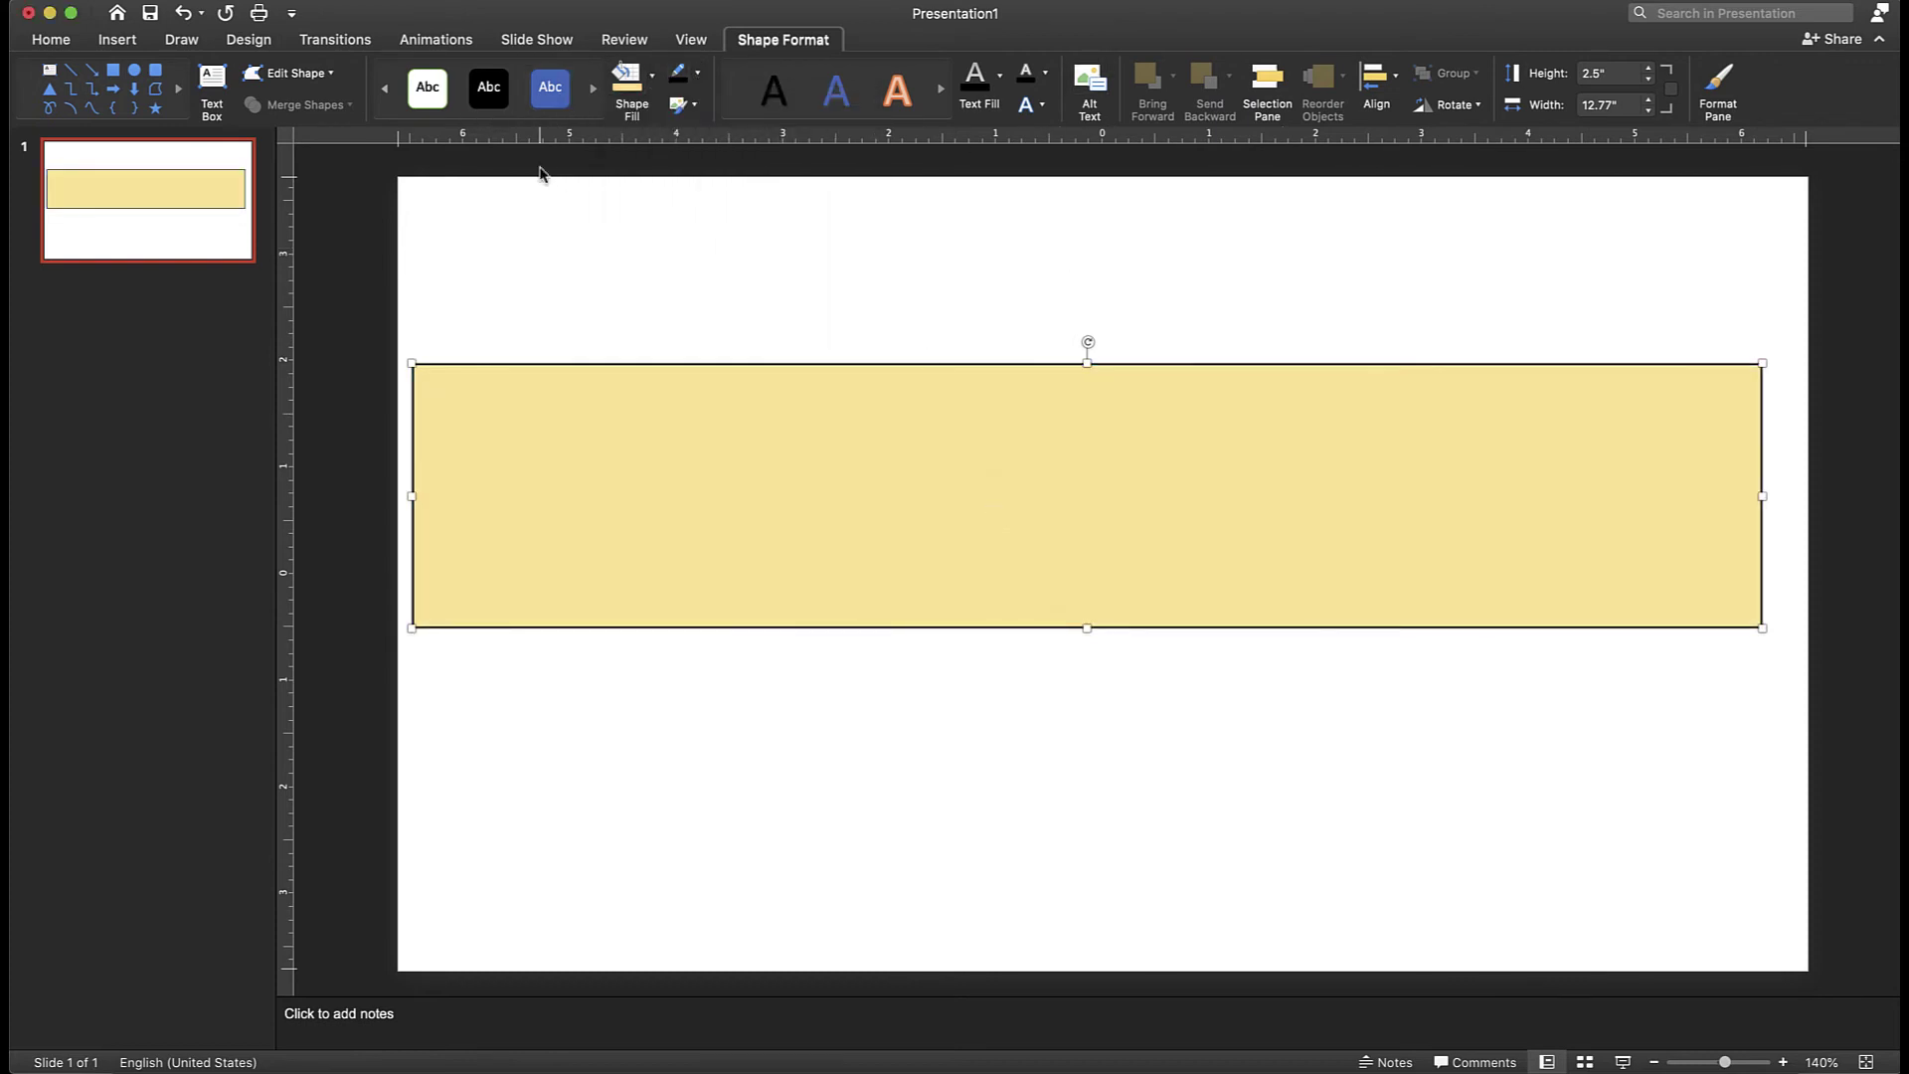
- Add a text box in the banner reading GROCERIES in the AGThatsANoFromMe font
click(50, 69)
mouse_move(470, 394)
mouse_down()
mouse_move(1241, 571)
mouse_move(1218, 591)
mouse_up()
click(51, 39)
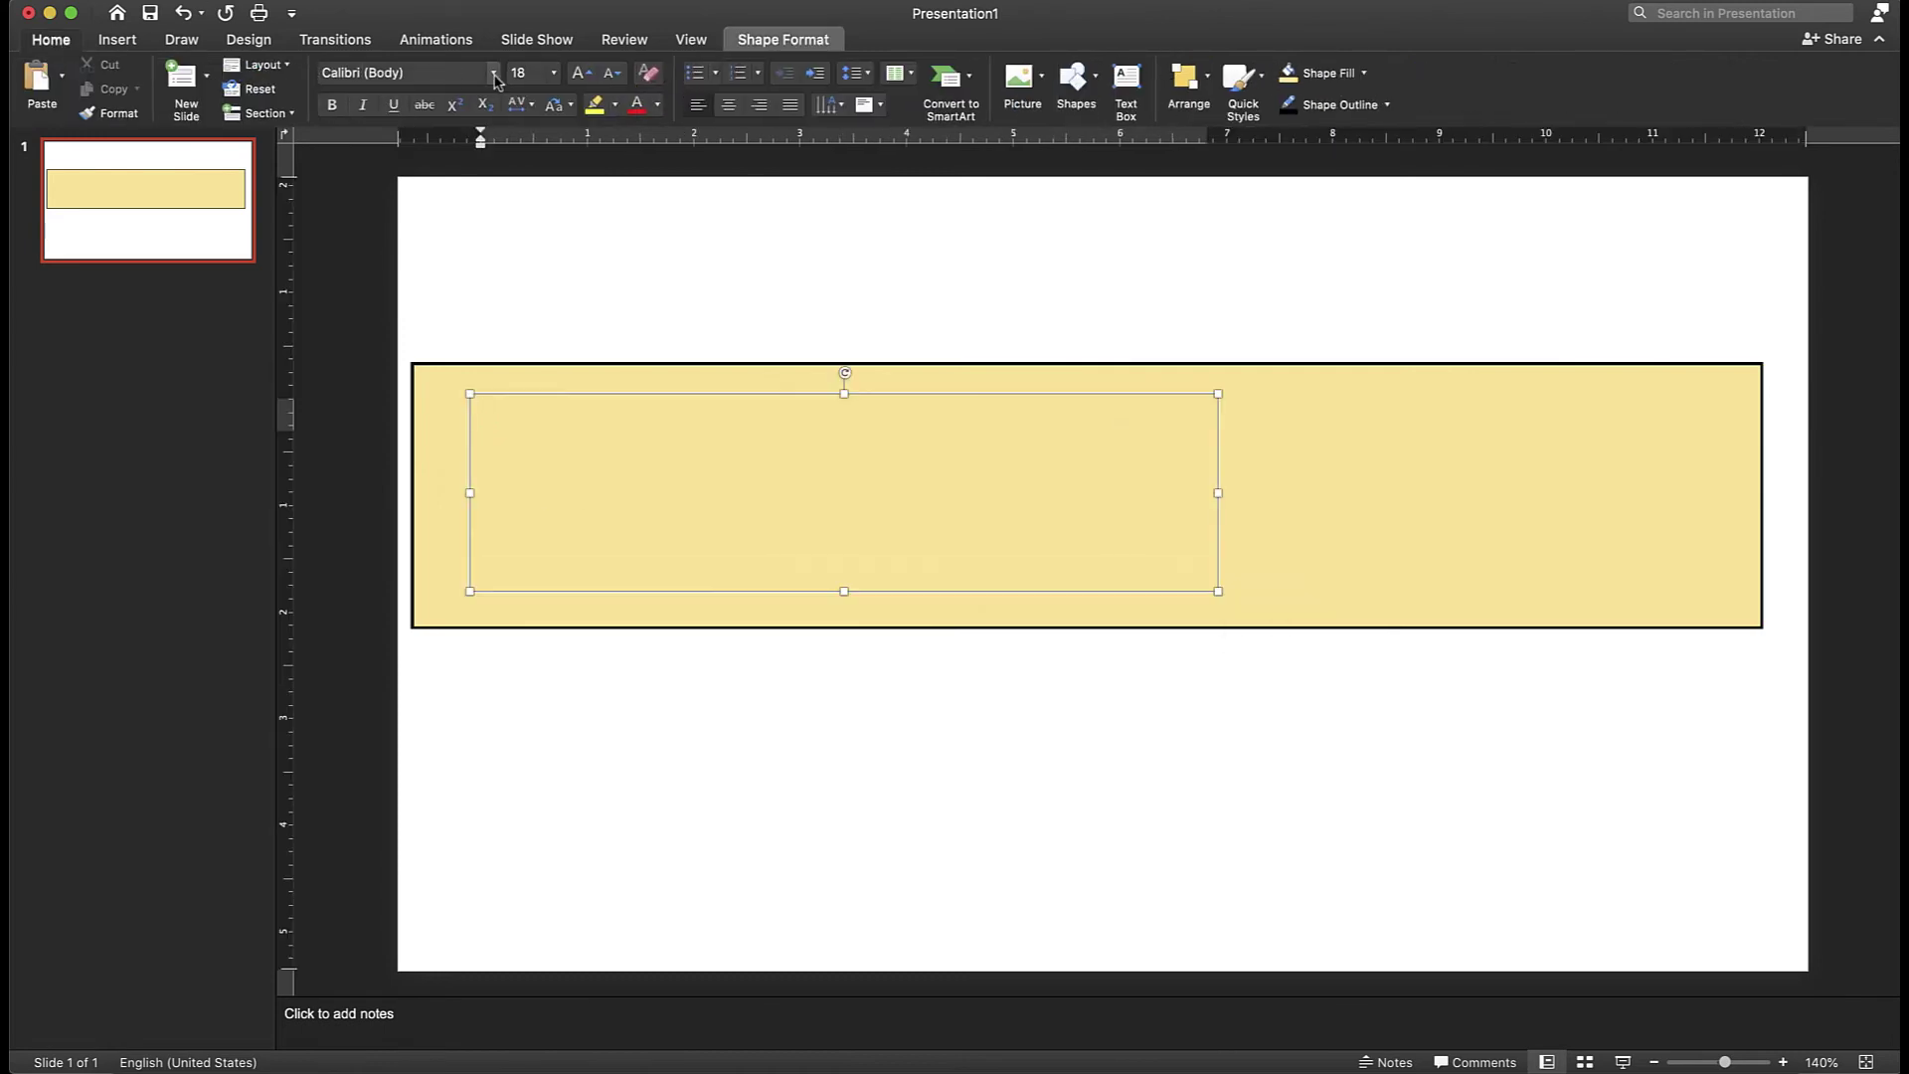
click(493, 72)
click(499, 398)
text(GROCERIES)
- Enlarge GROCERIES to 120 pt and widen the text box so it fits one line
click(554, 72)
click(536, 502)
click(554, 73)
click(536, 561)
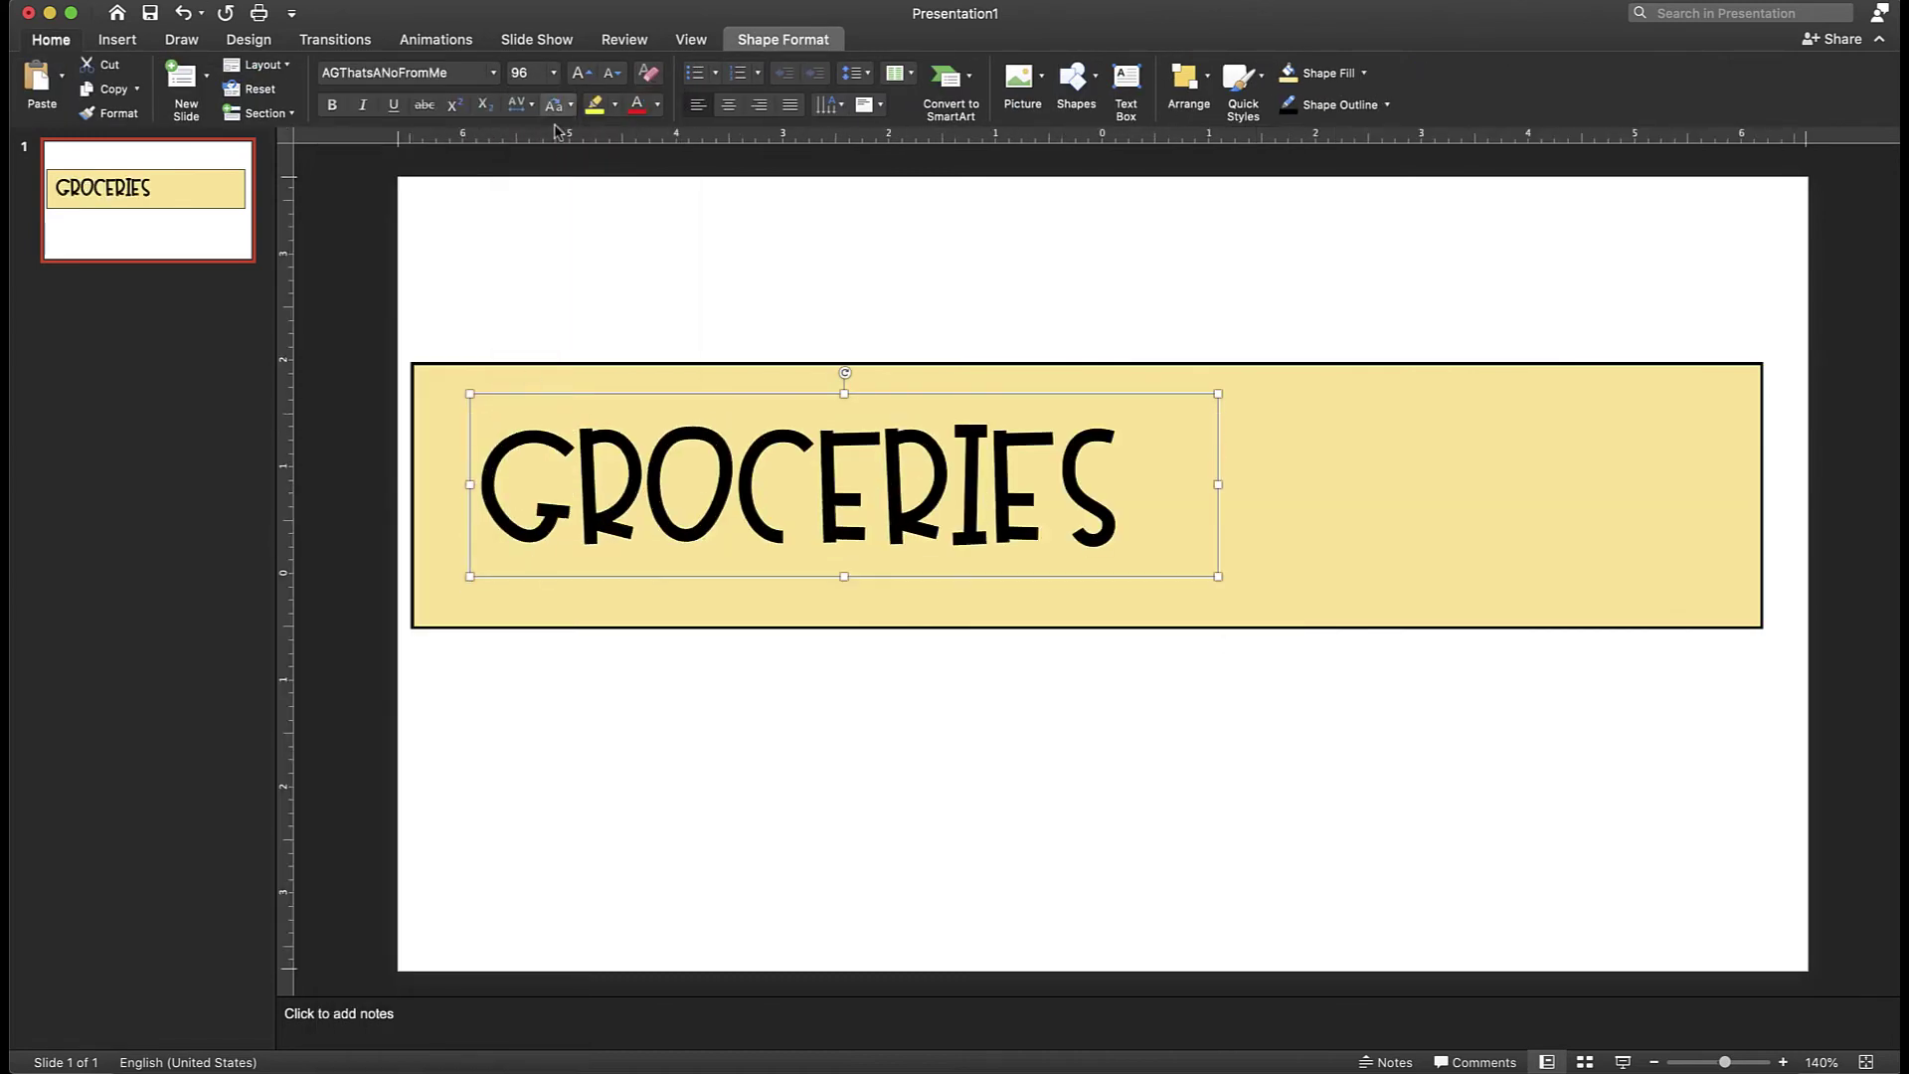
click(522, 73)
text(120)
key(Return)
drag(1224, 607, 1287, 469)
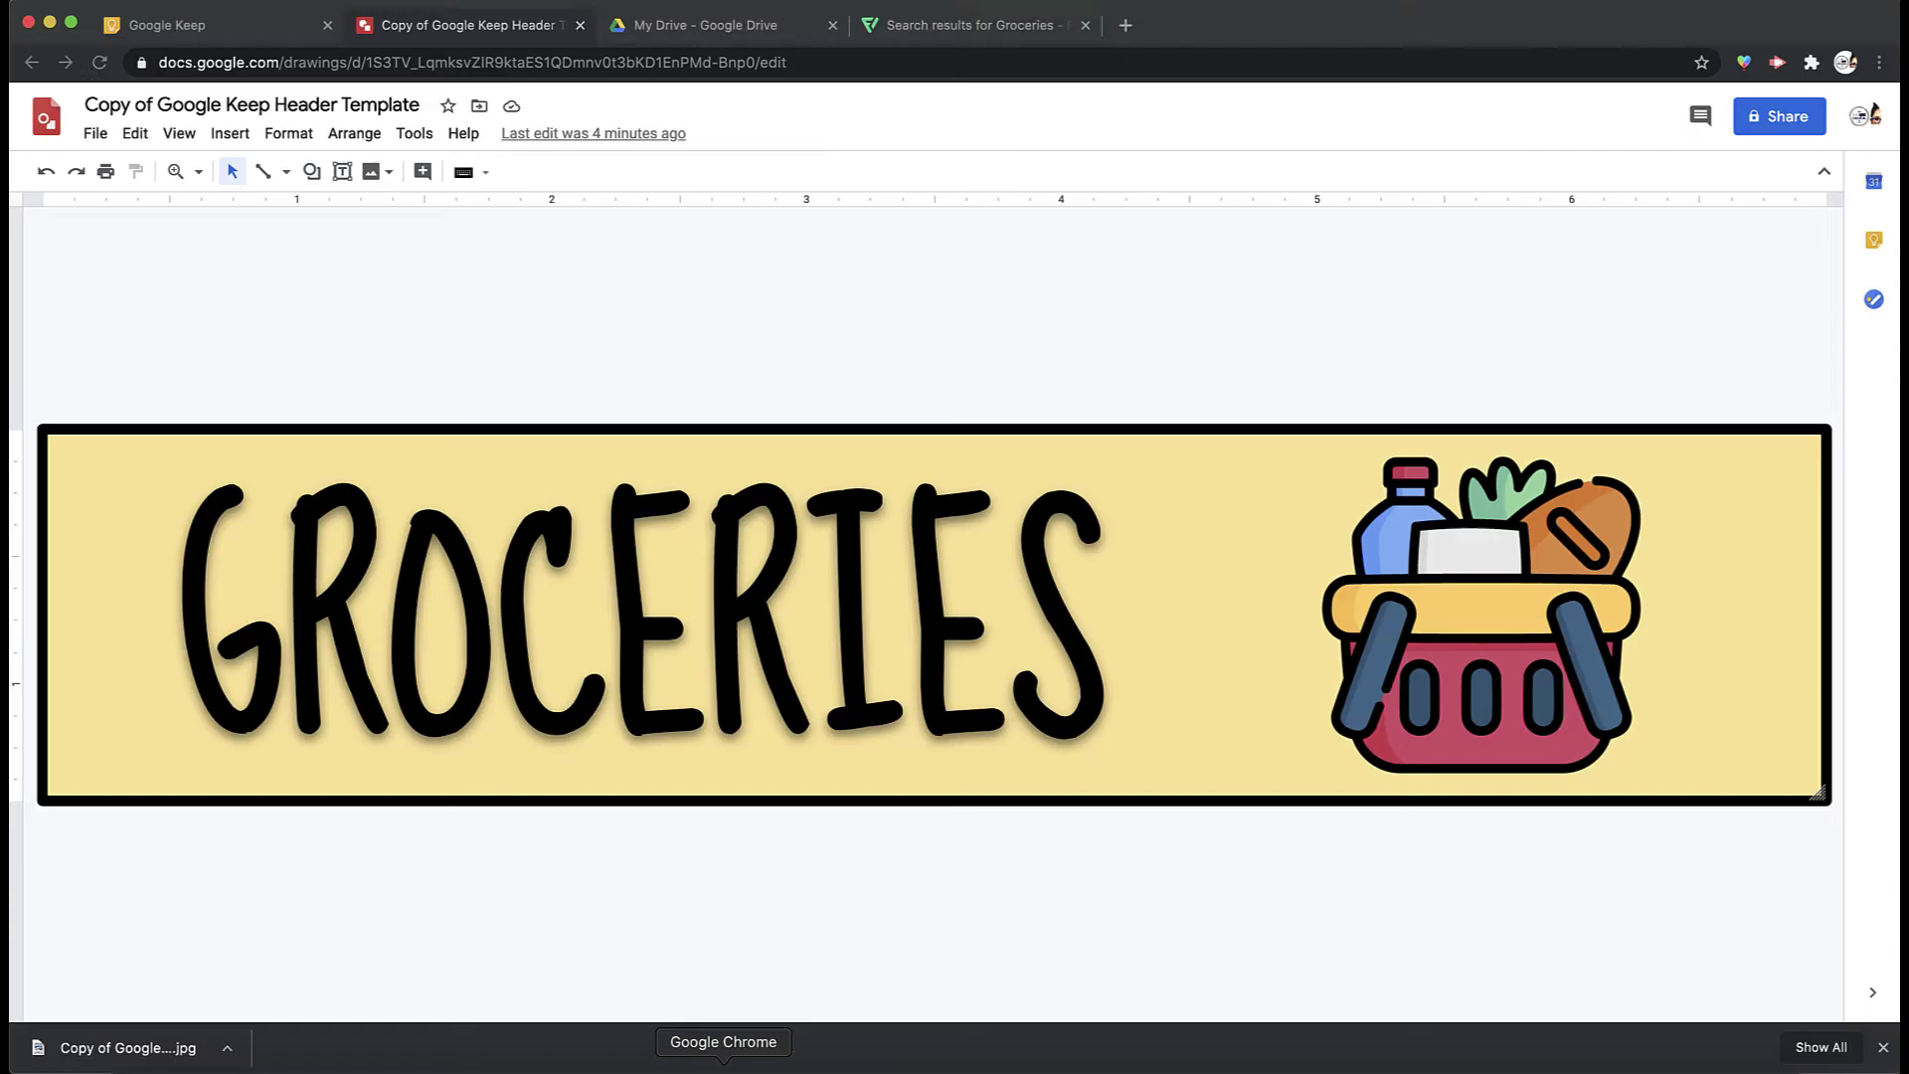
click(969, 25)
- Try copying the Flaticon basket icon and pasting it onto the slide
right_click(737, 241)
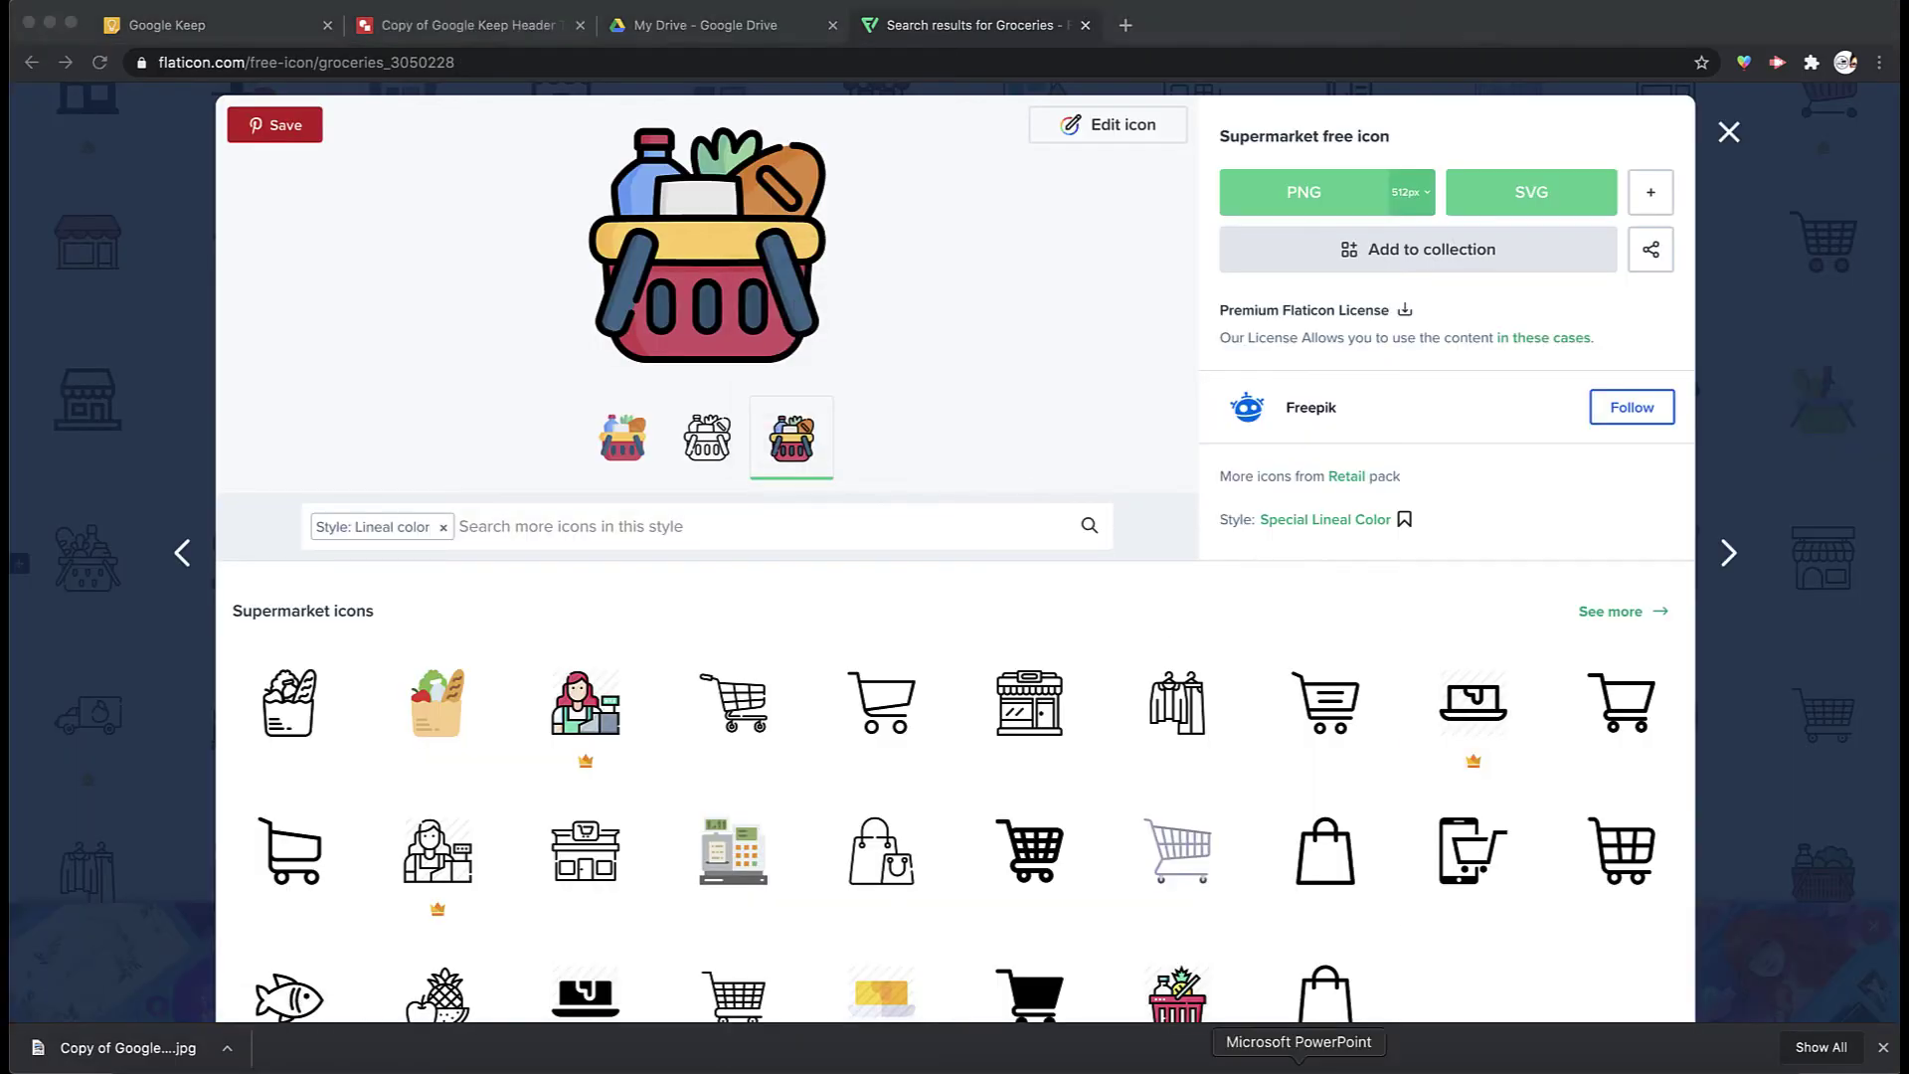
click(795, 291)
key(cmd+Tab)
click(1193, 712)
key(cmd+v)
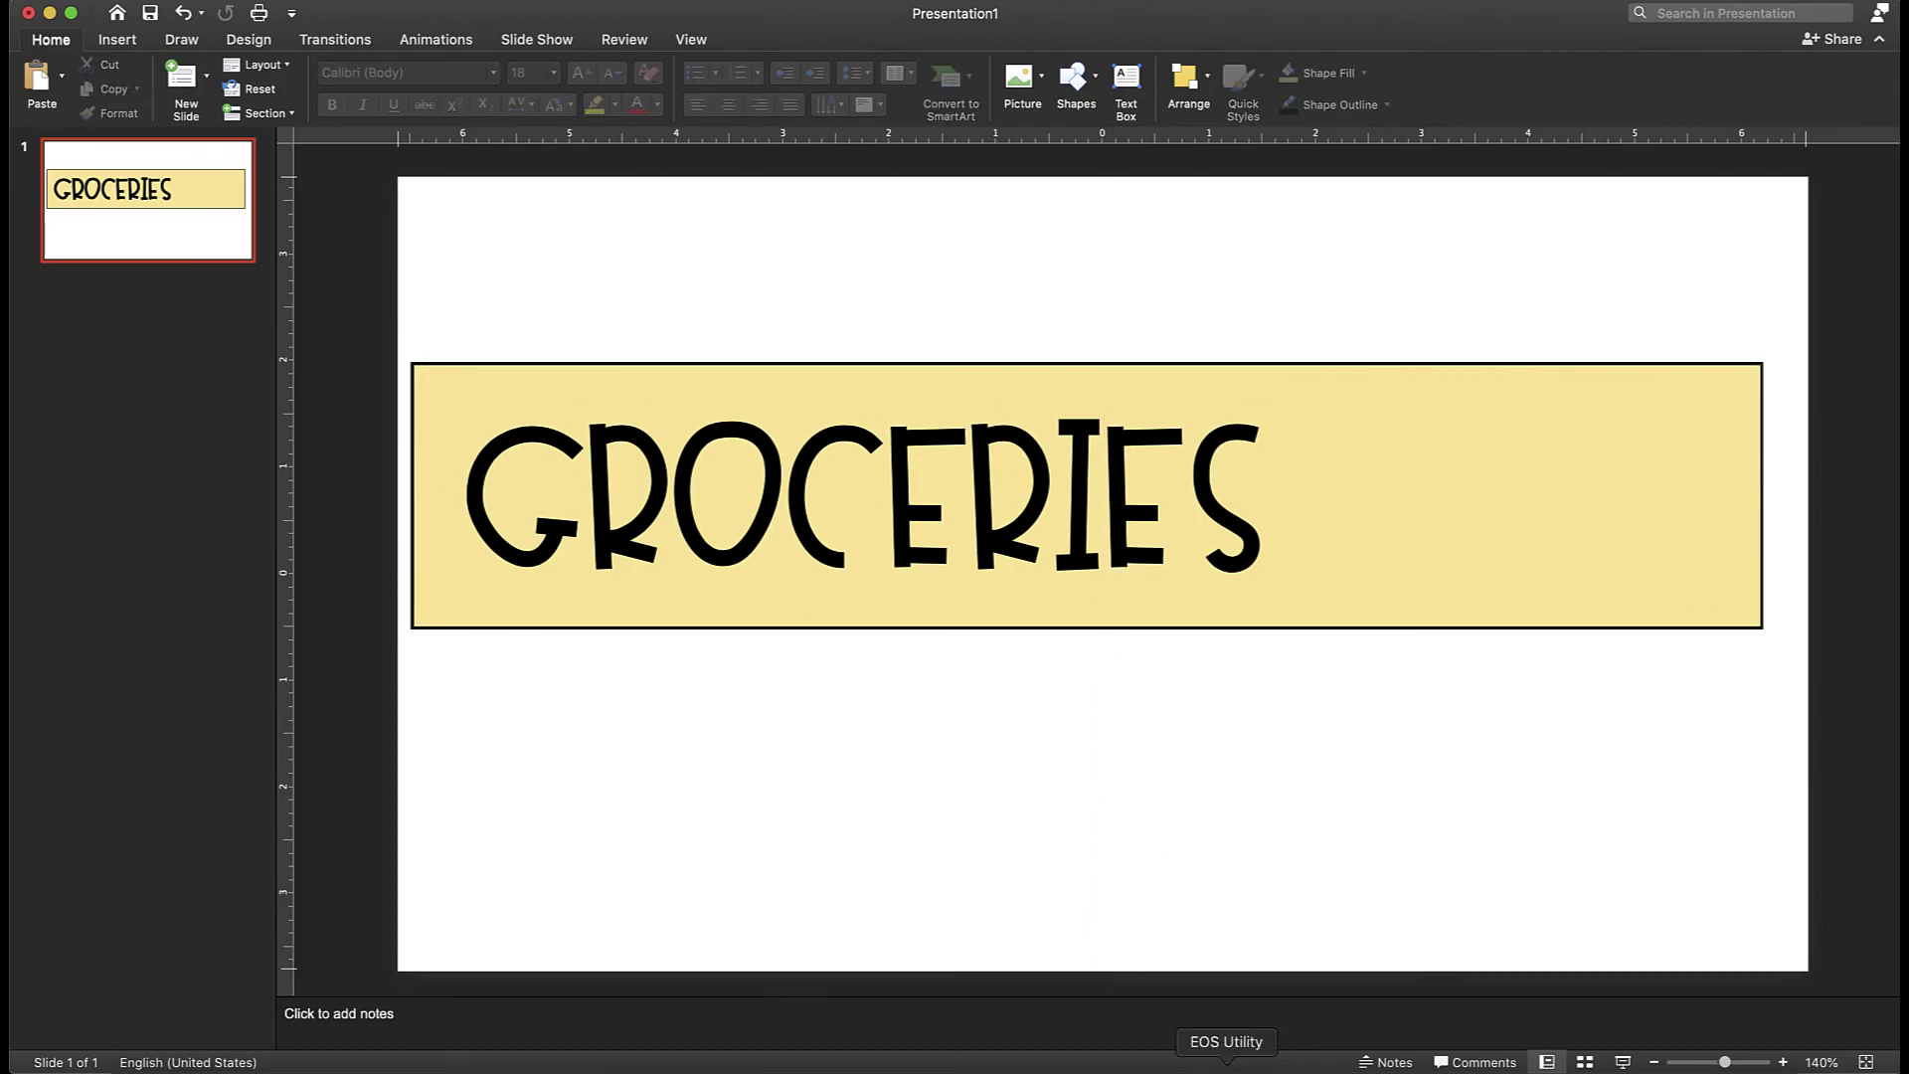
click(723, 1056)
right_click(778, 242)
click(796, 295)
click(1296, 1070)
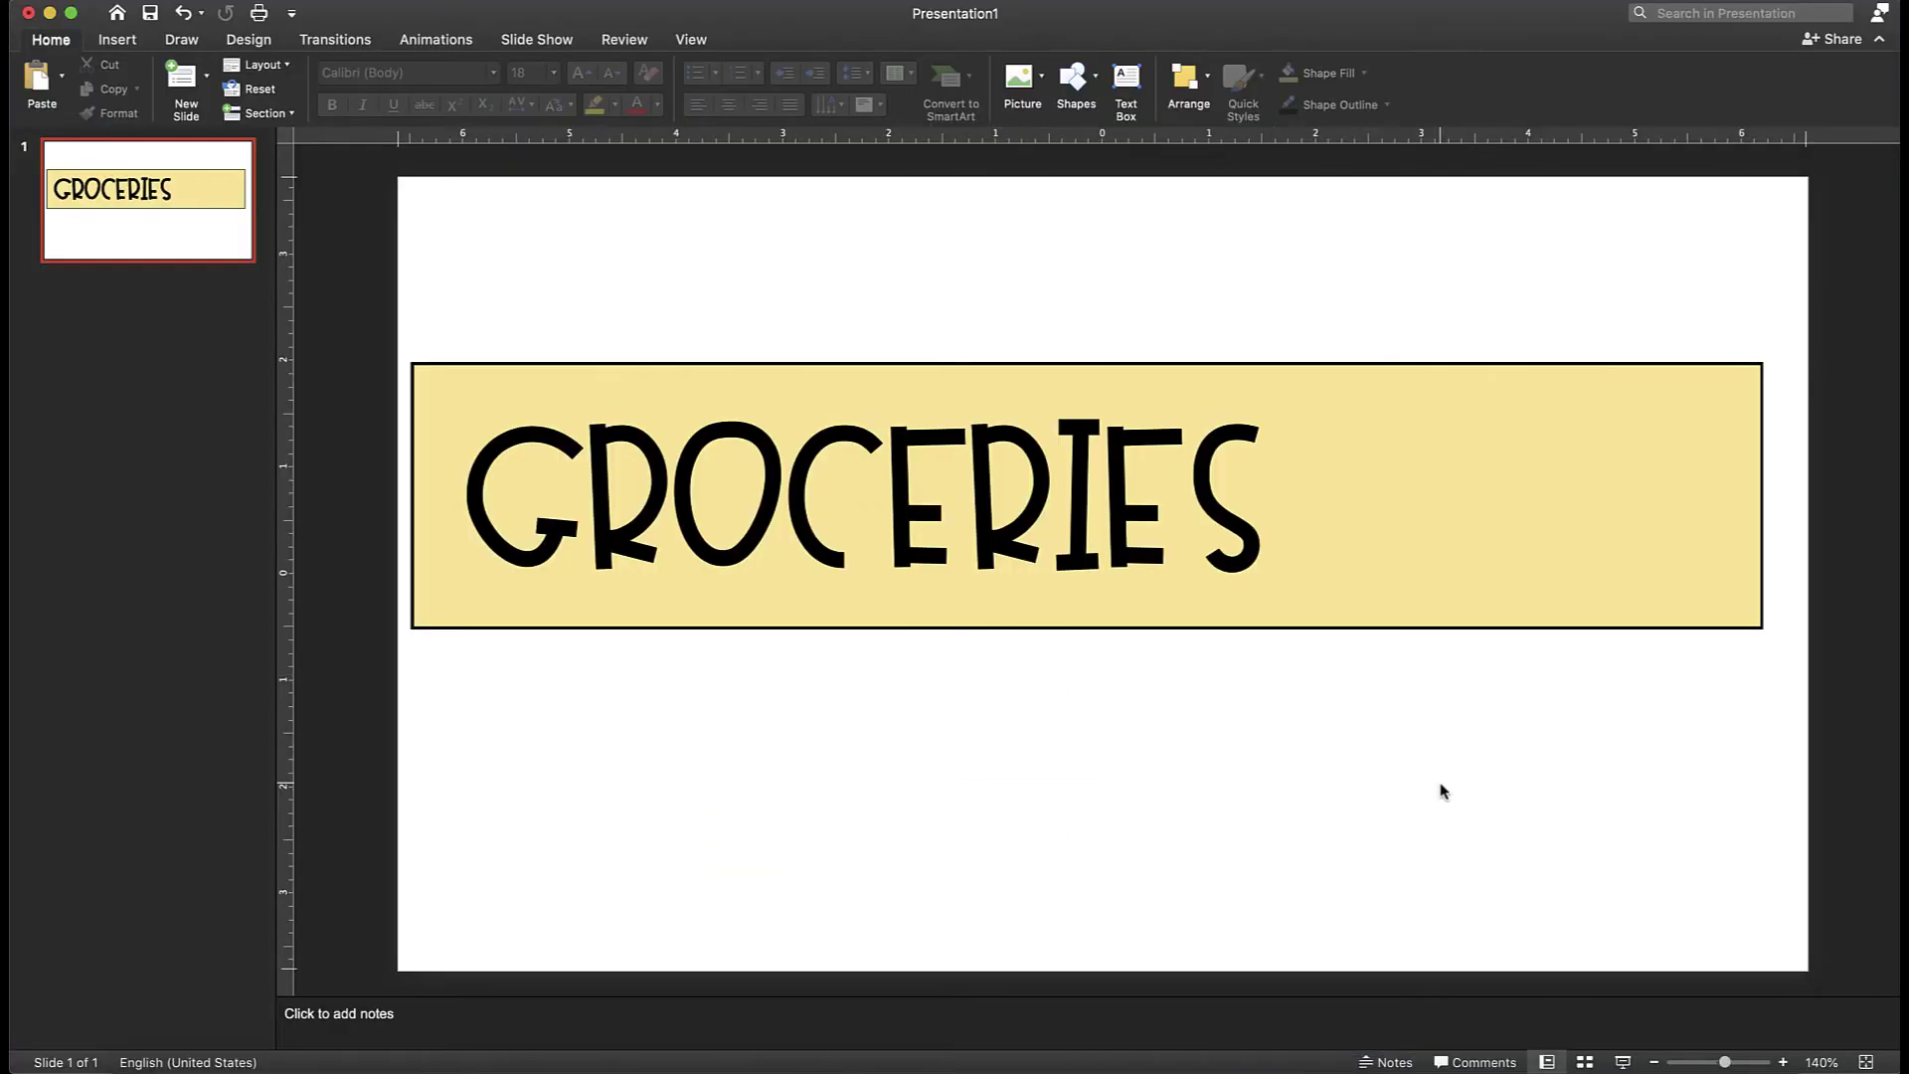
- Save the Flaticon basket icon as an image file
click(723, 1056)
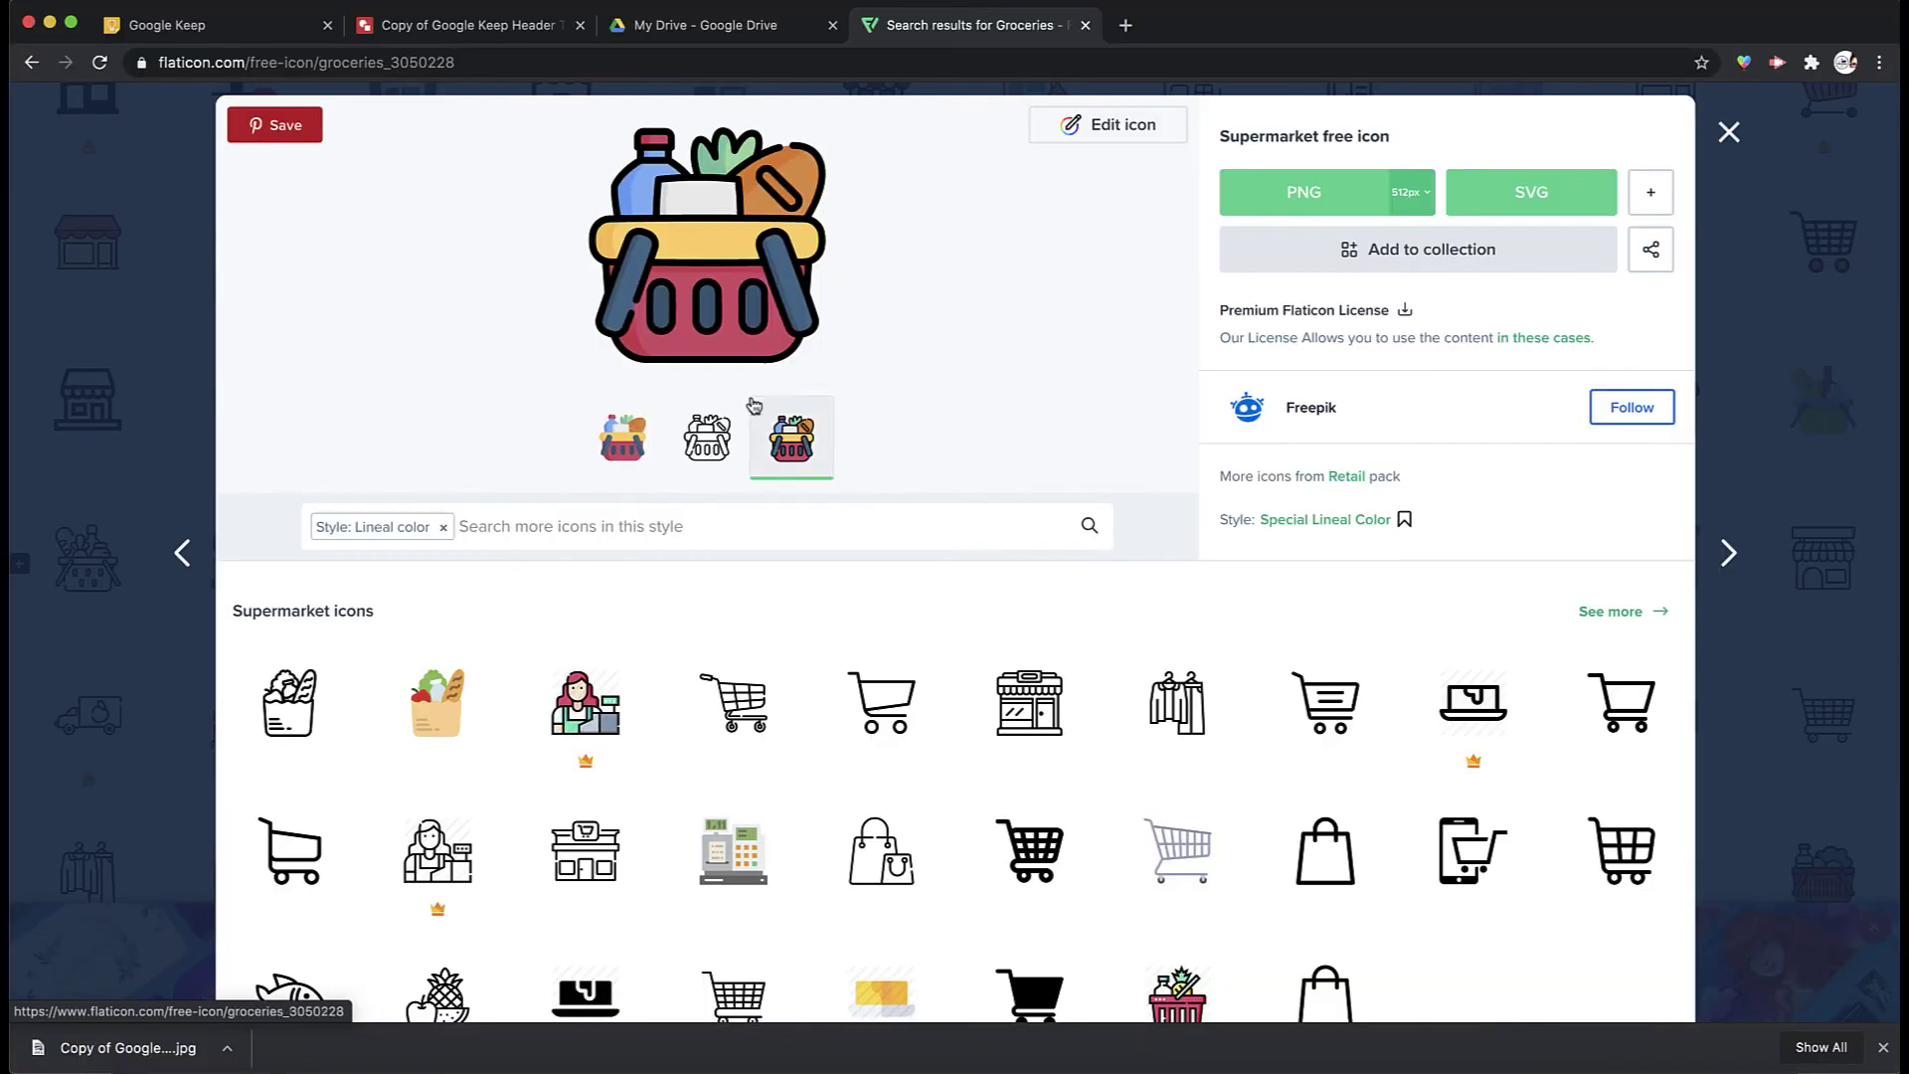
right_click(714, 223)
click(761, 255)
key(Return)
- Insert the downloaded basket icon, shrink it, and place it at the banner's right end
key(super+Tab)
click(1024, 77)
click(1106, 139)
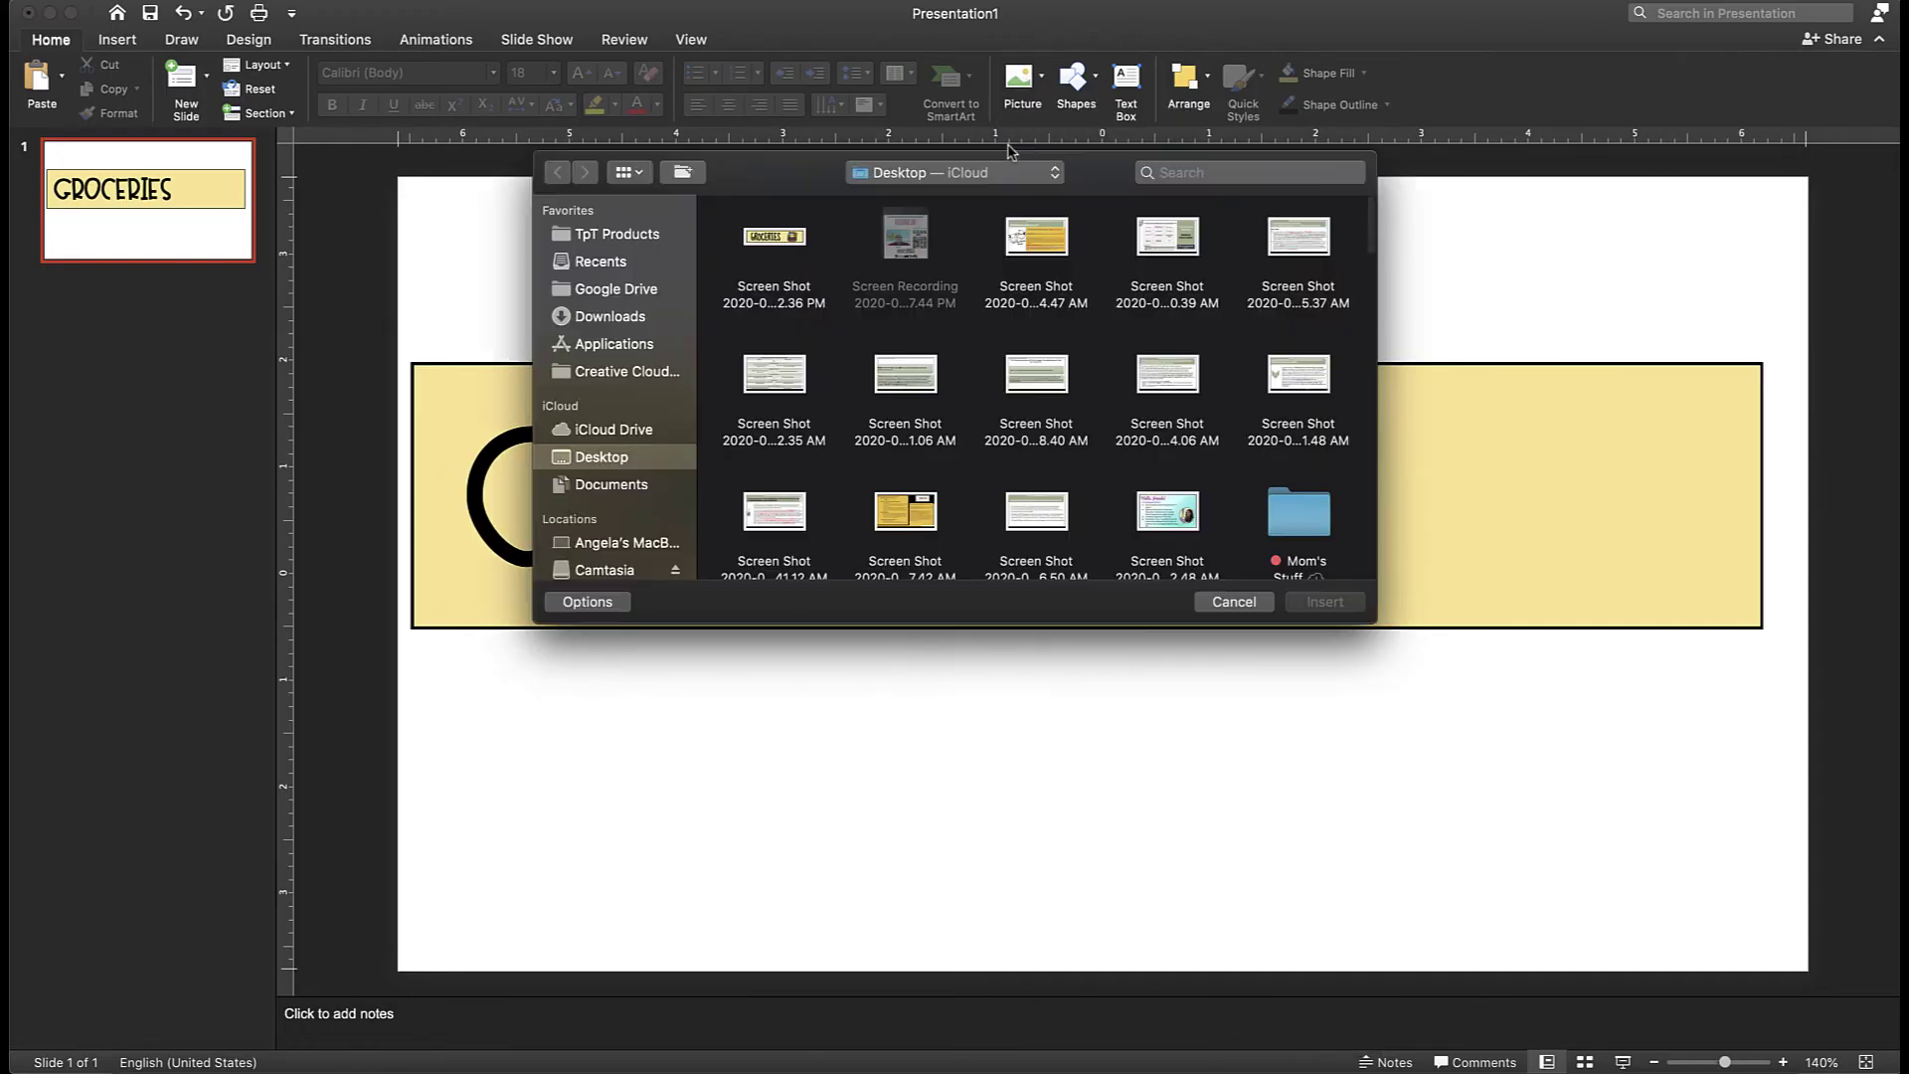
click(601, 311)
double_click(772, 239)
drag(1387, 288, 1044, 632)
drag(931, 744, 1470, 496)
click(1202, 853)
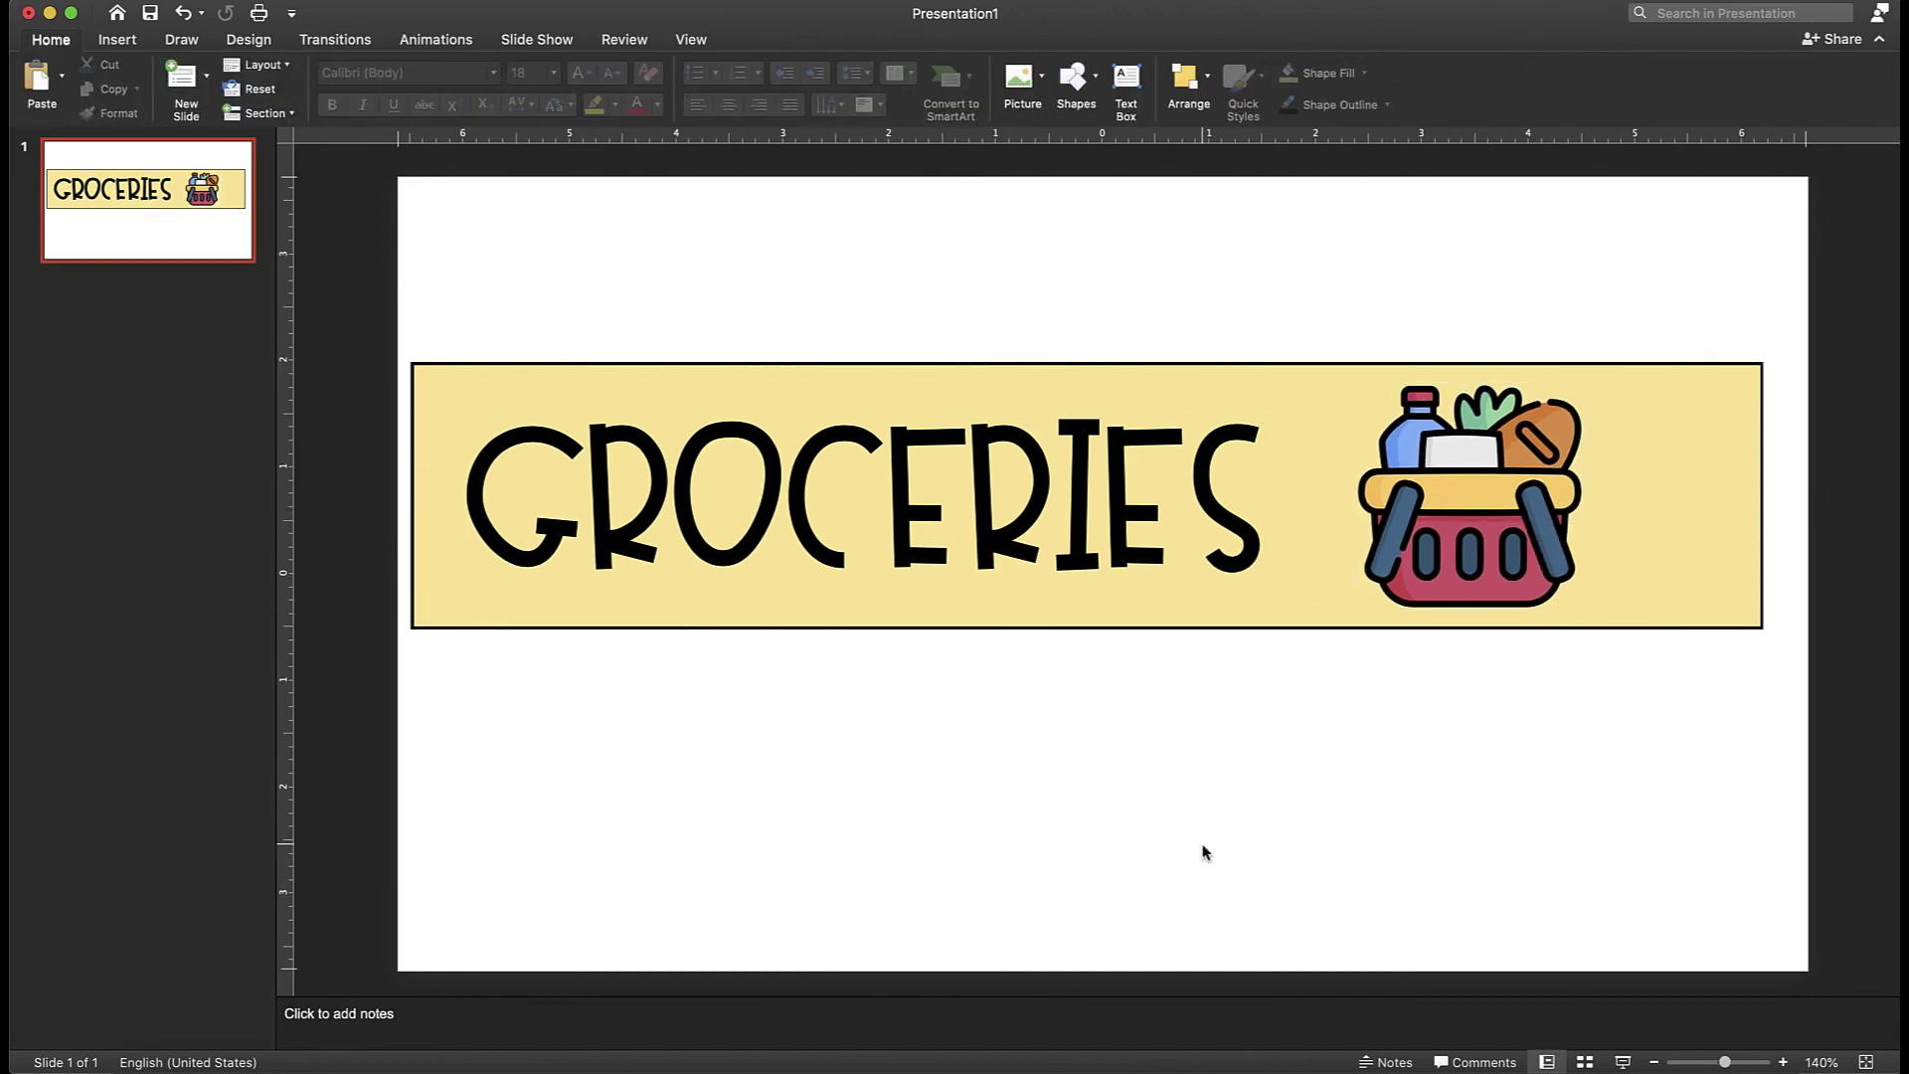
- Capture the whole yellow banner as a screenshot with Cmd-Shift-4
key(super+shift+4)
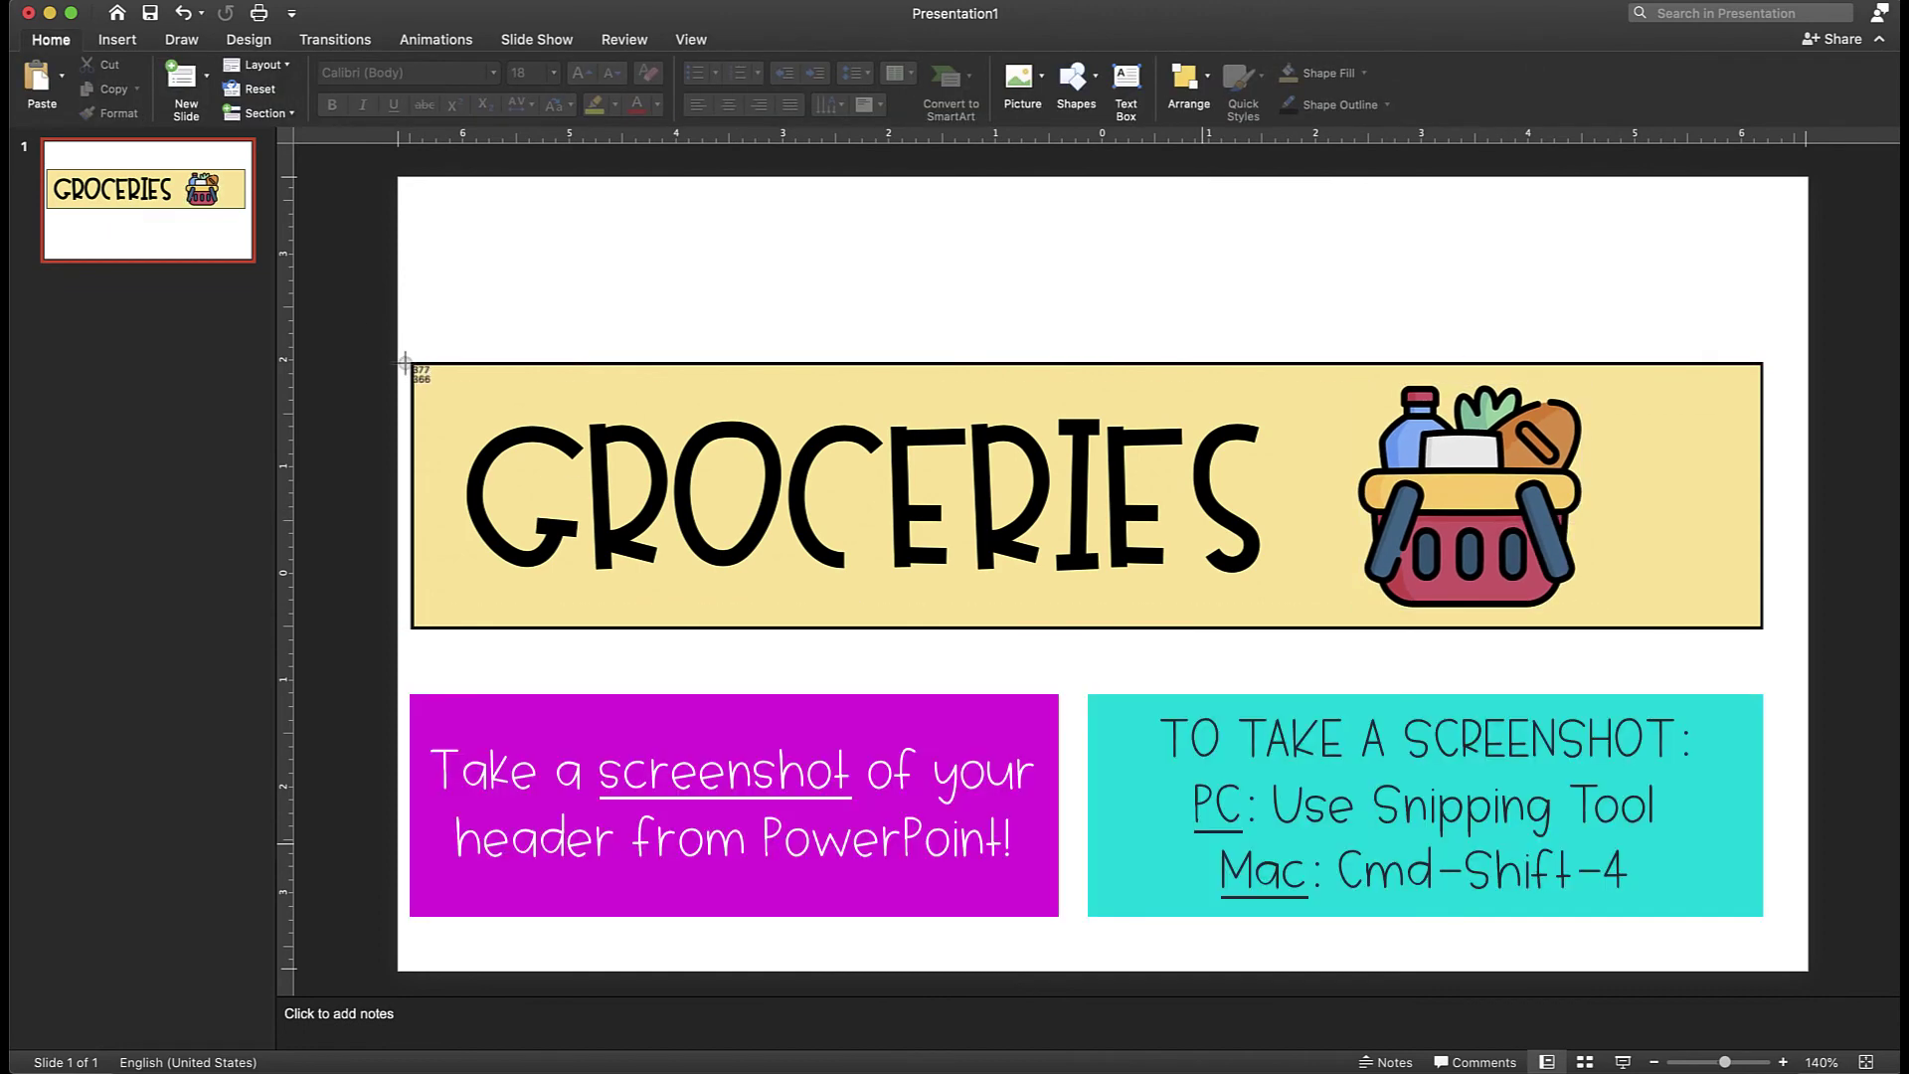
drag(410, 361, 1763, 634)
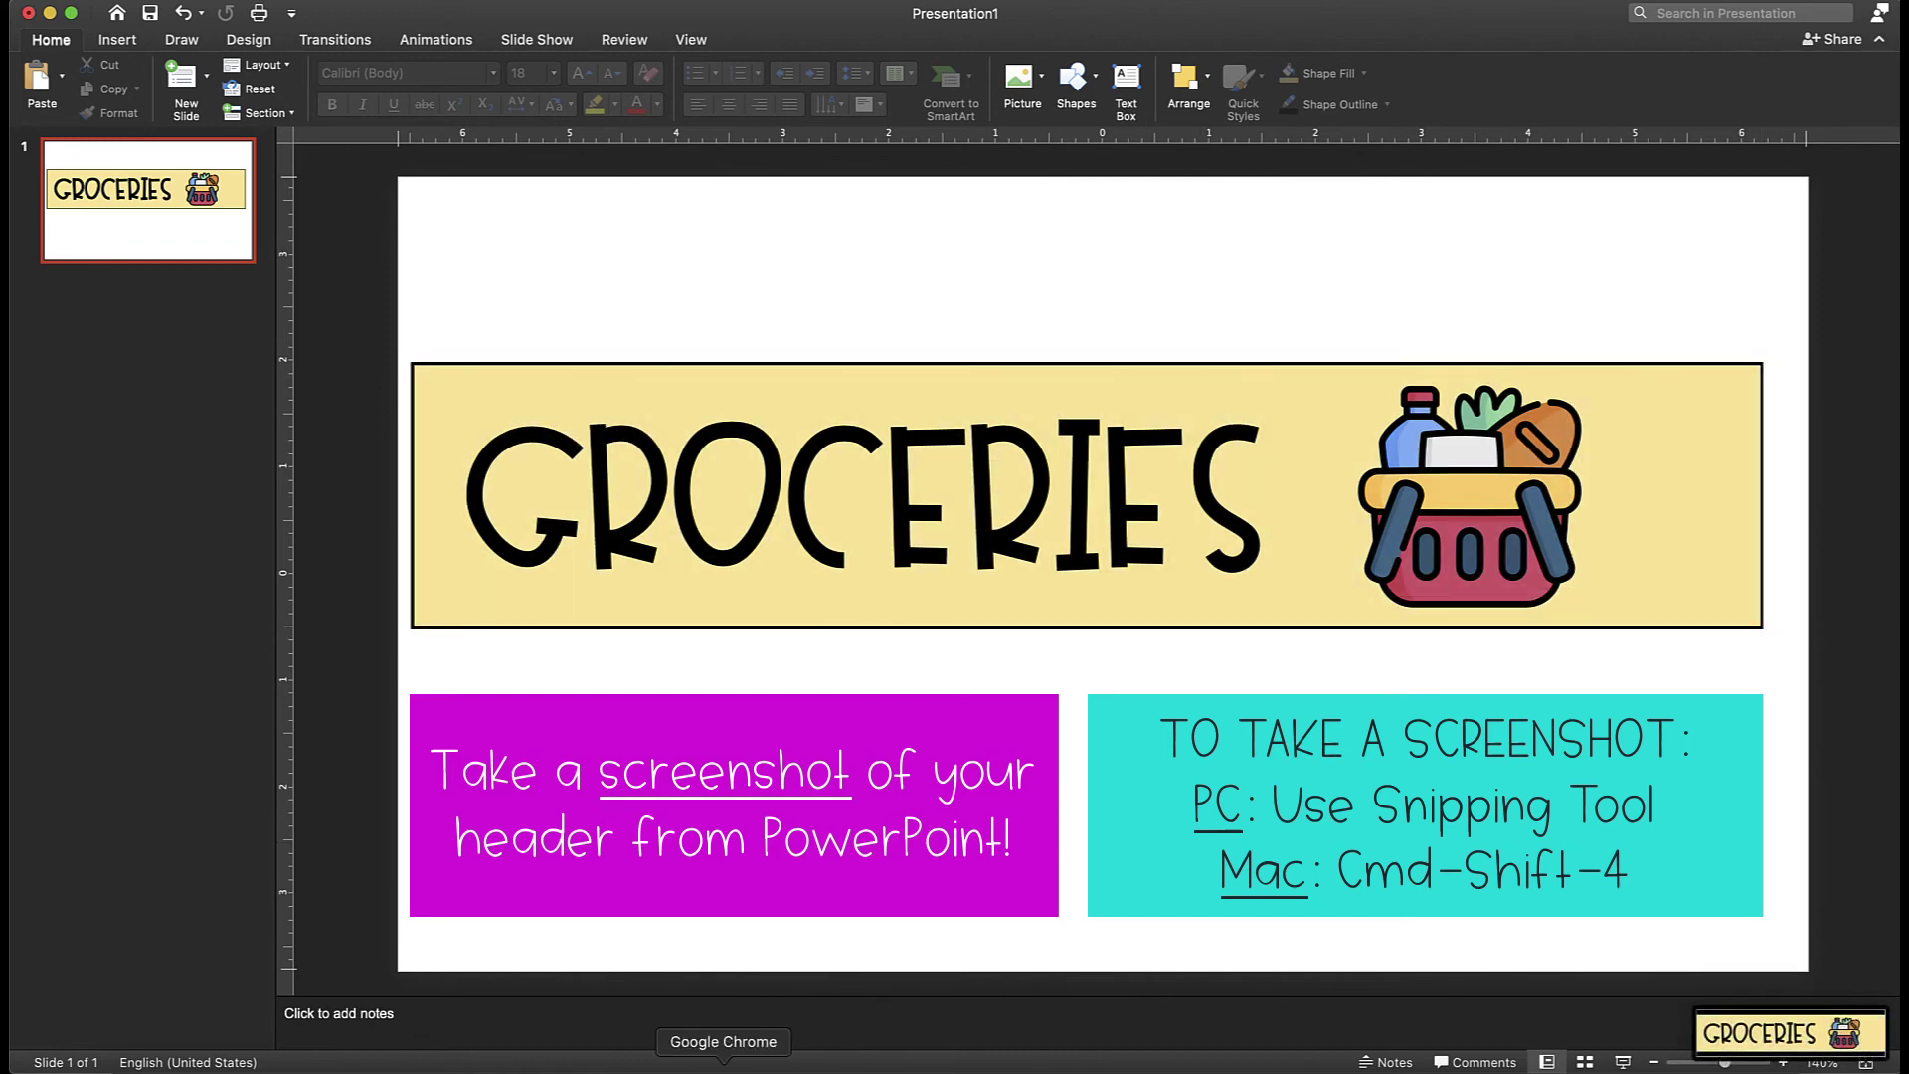
click(716, 1060)
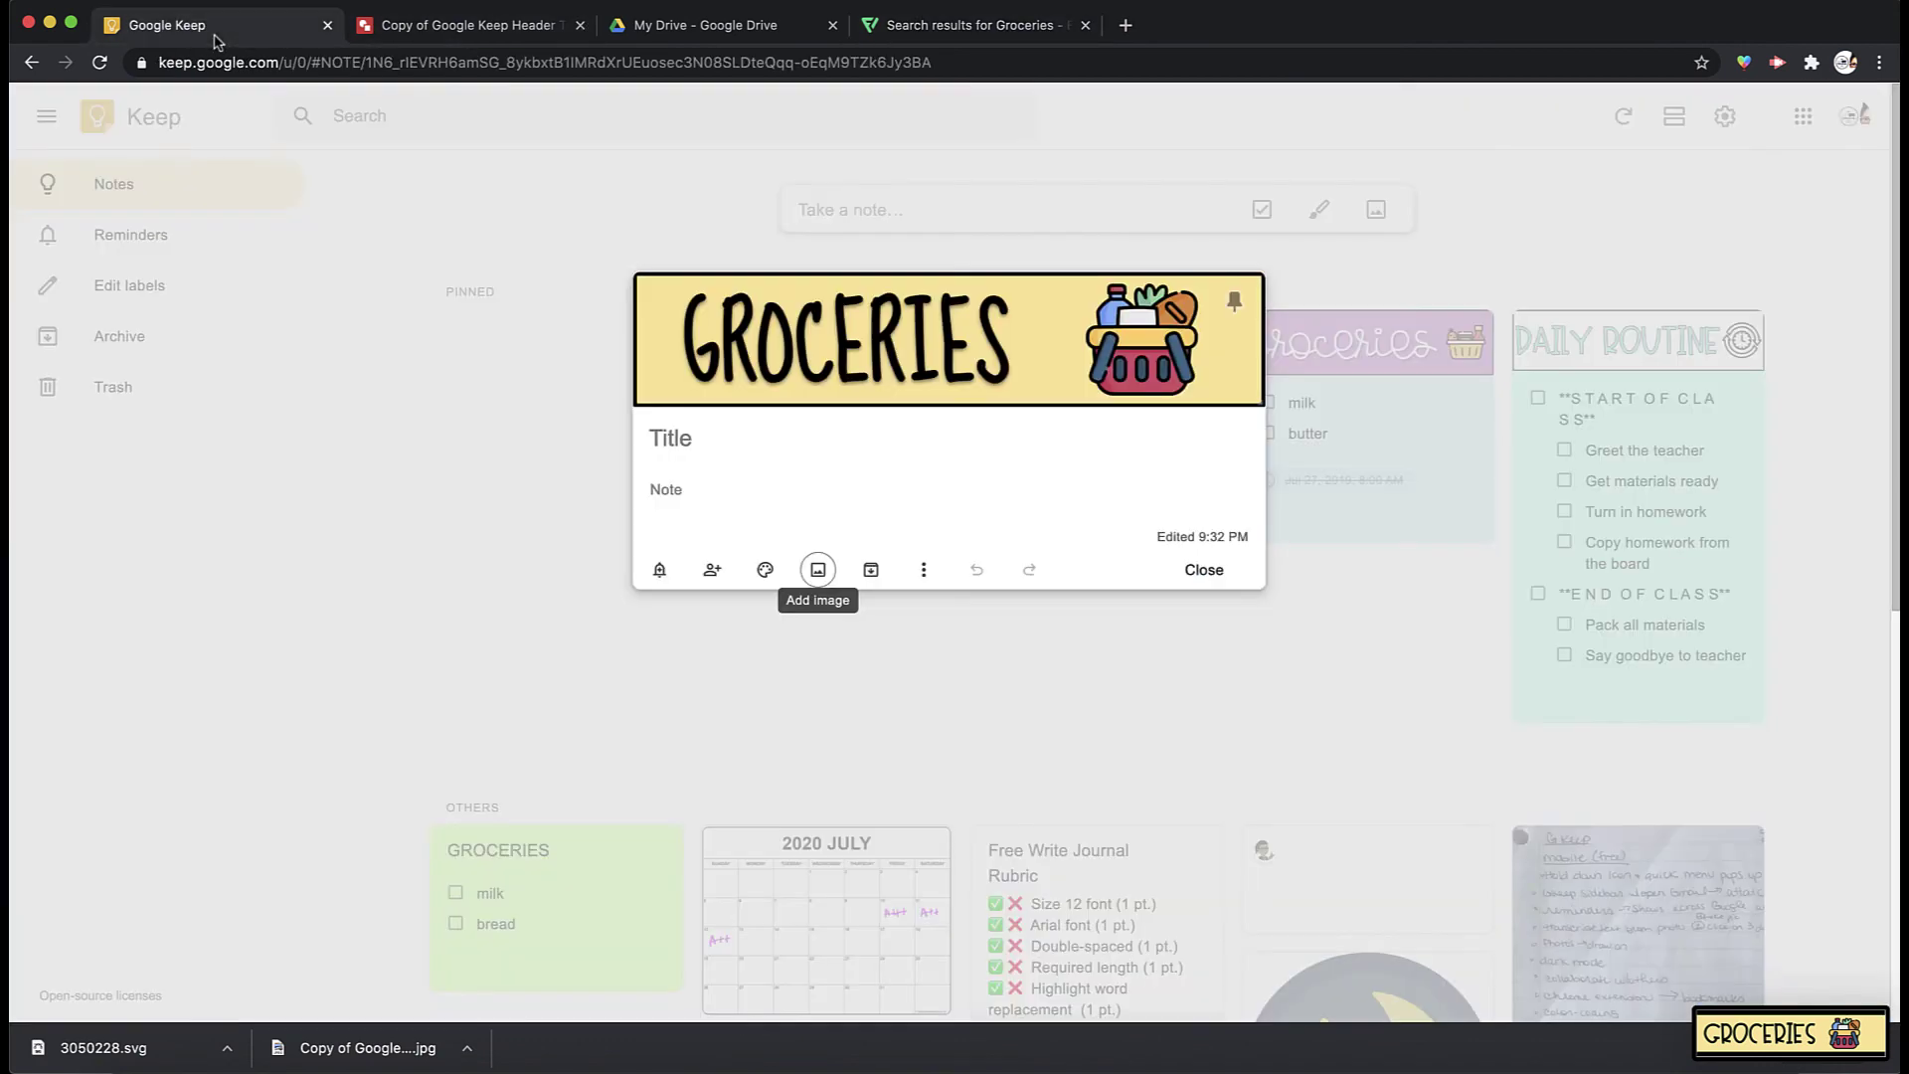
- Remove the old header image from the Google Keep note
click(217, 34)
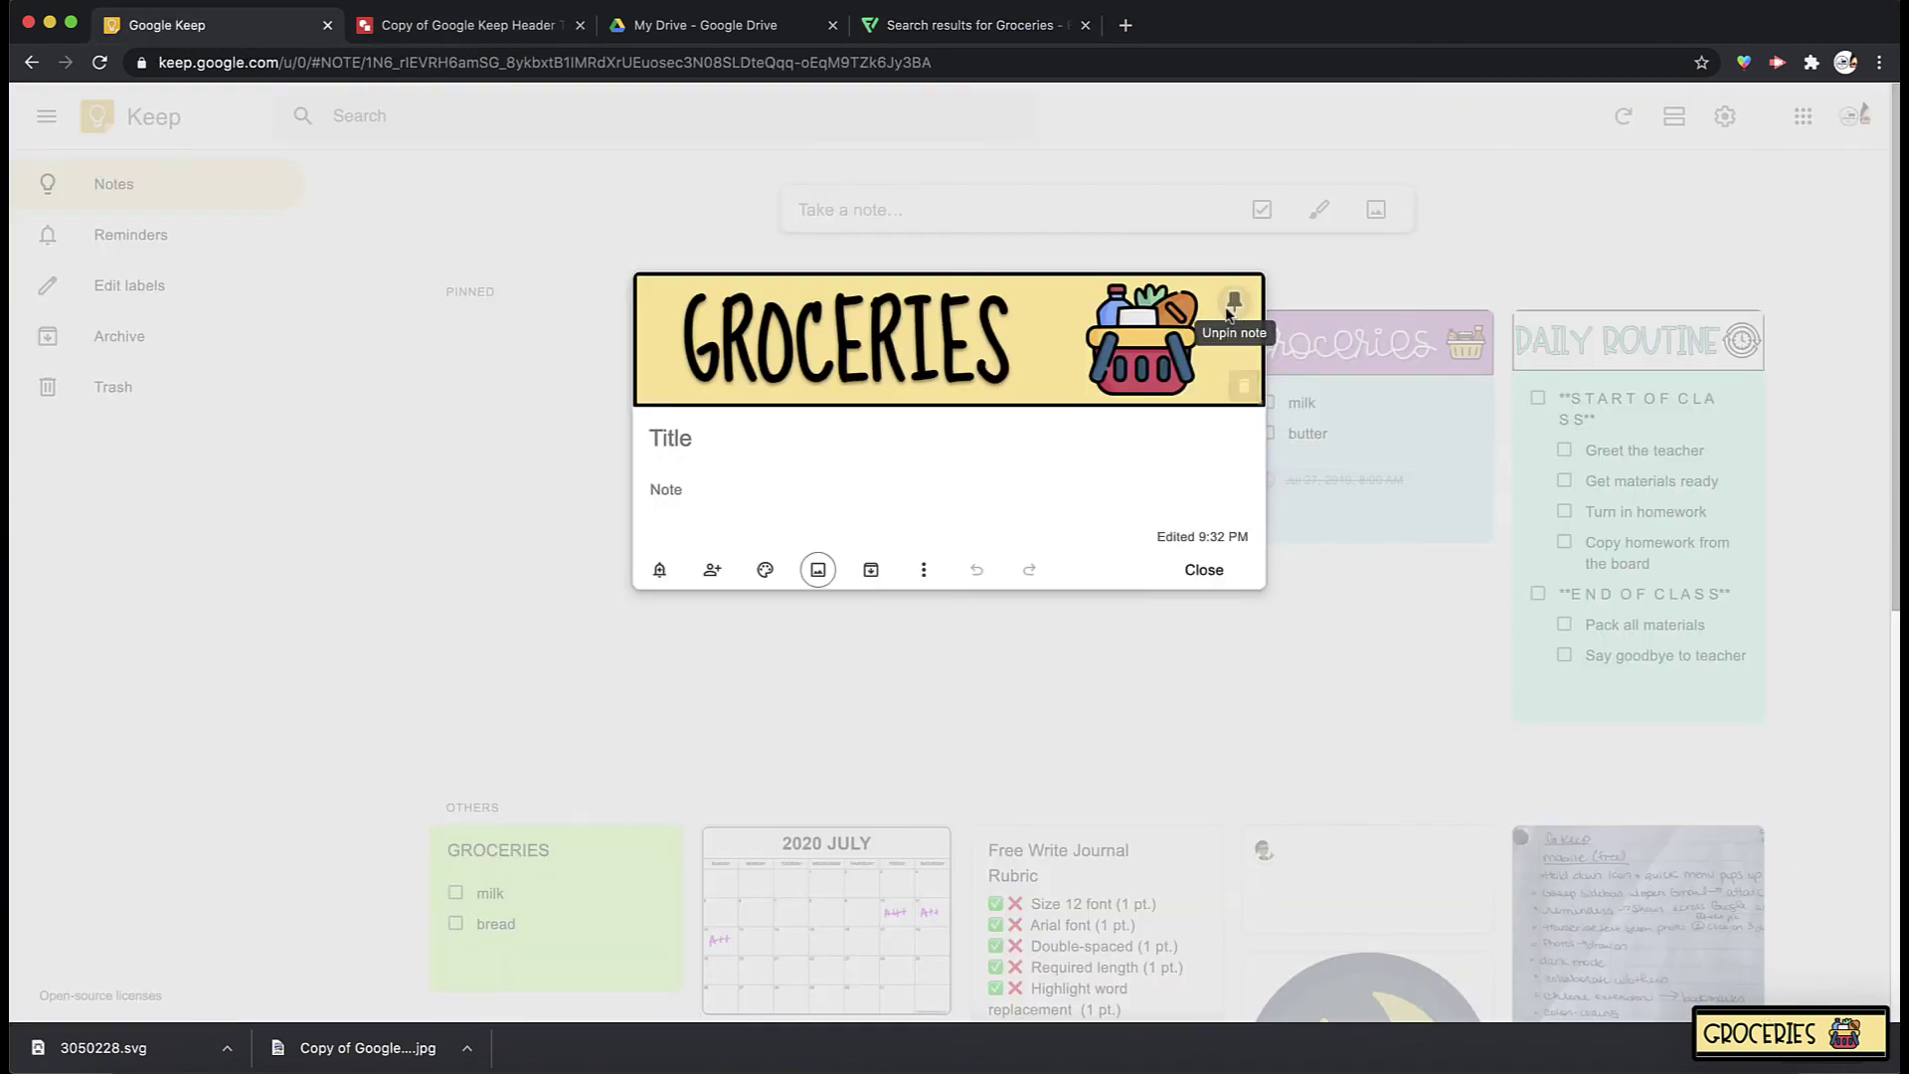
click(1242, 395)
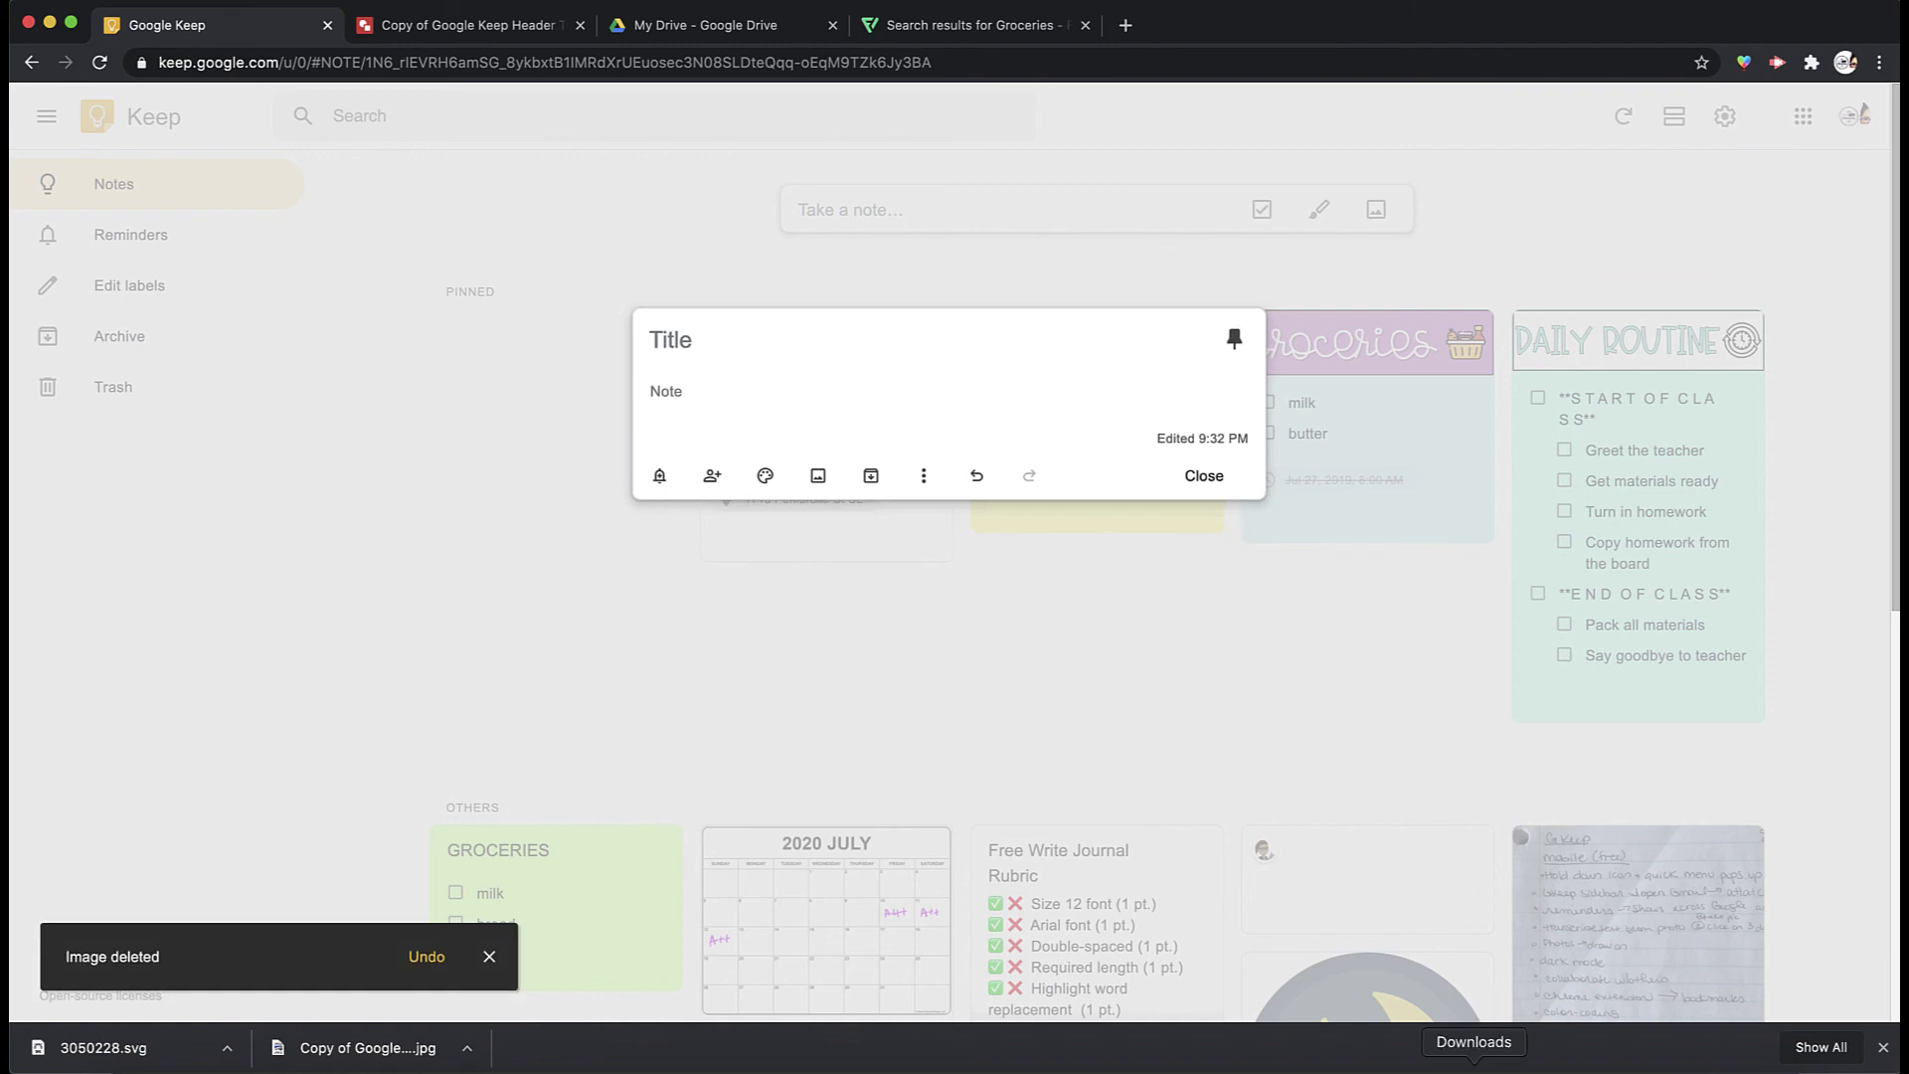
click(1473, 1057)
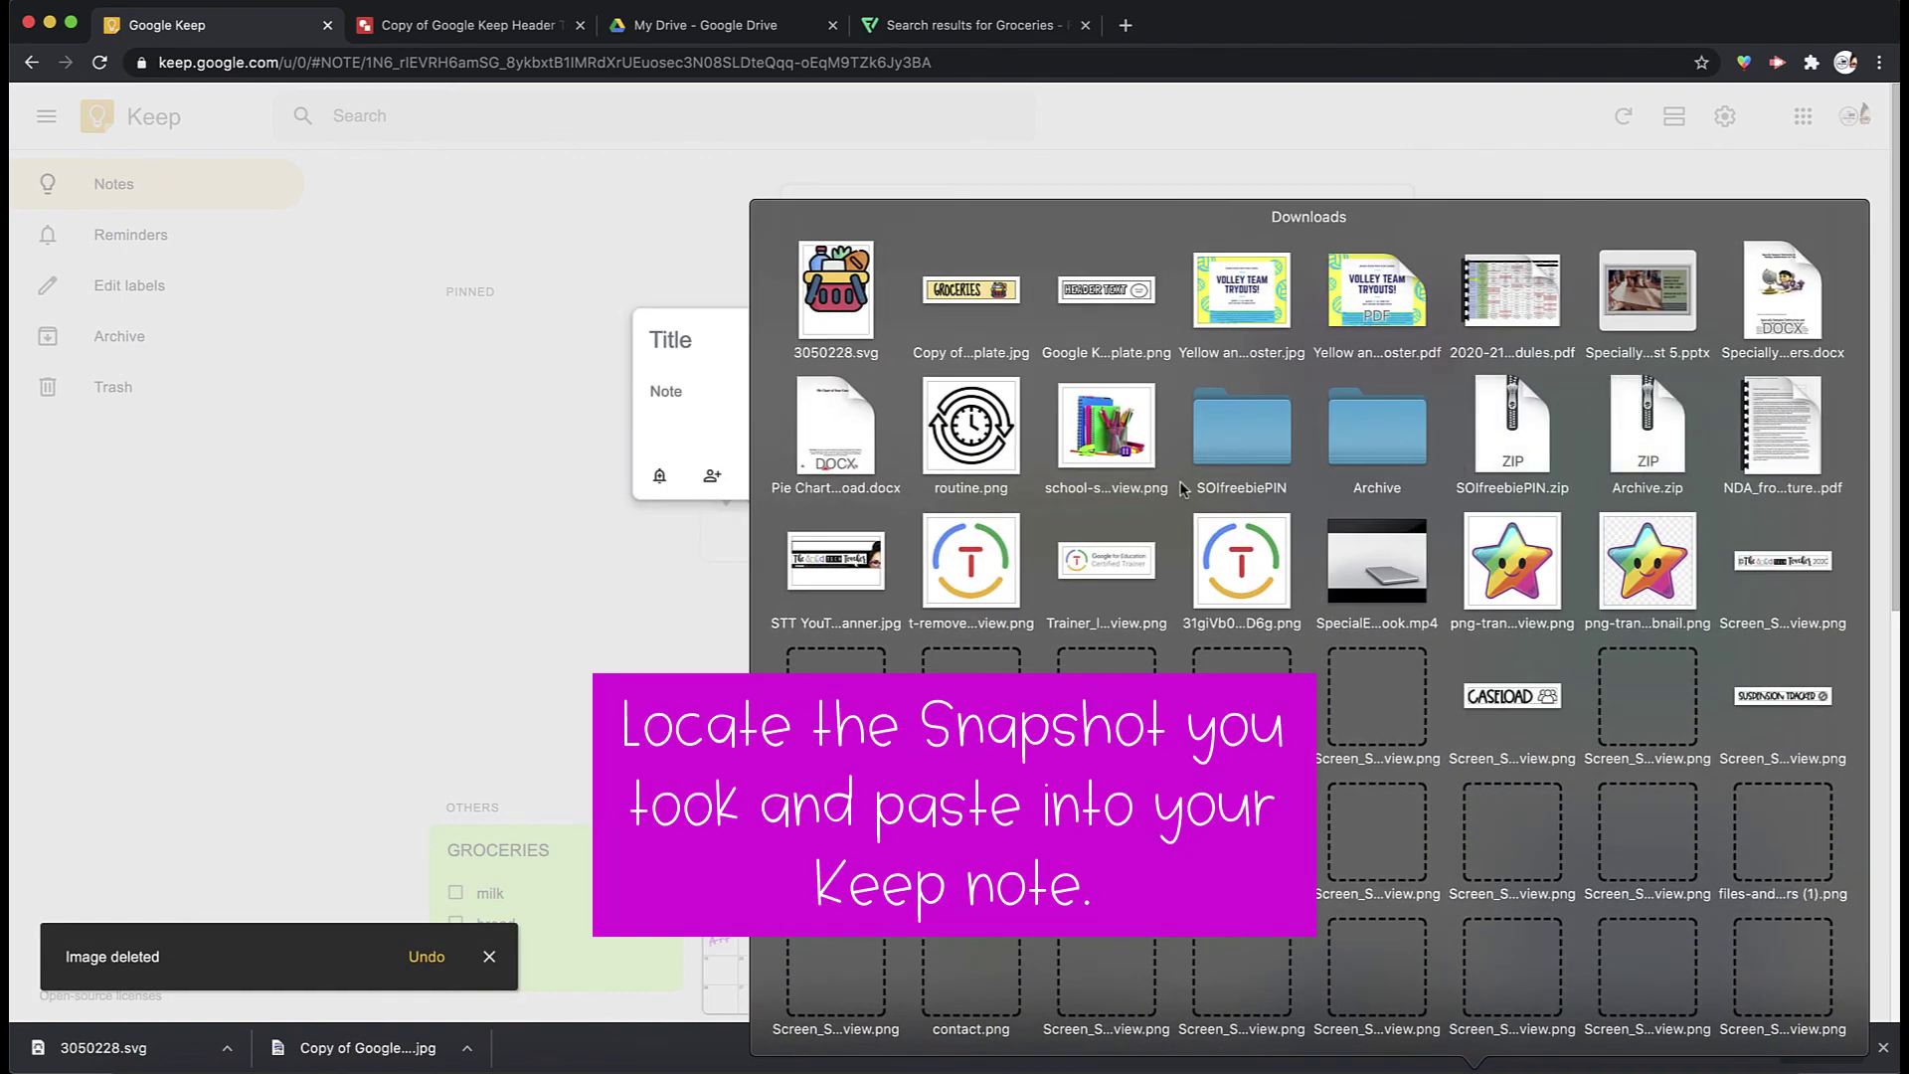
click(653, 562)
- Add the newest GROCERIES banner screenshot as the note's image
click(554, 348)
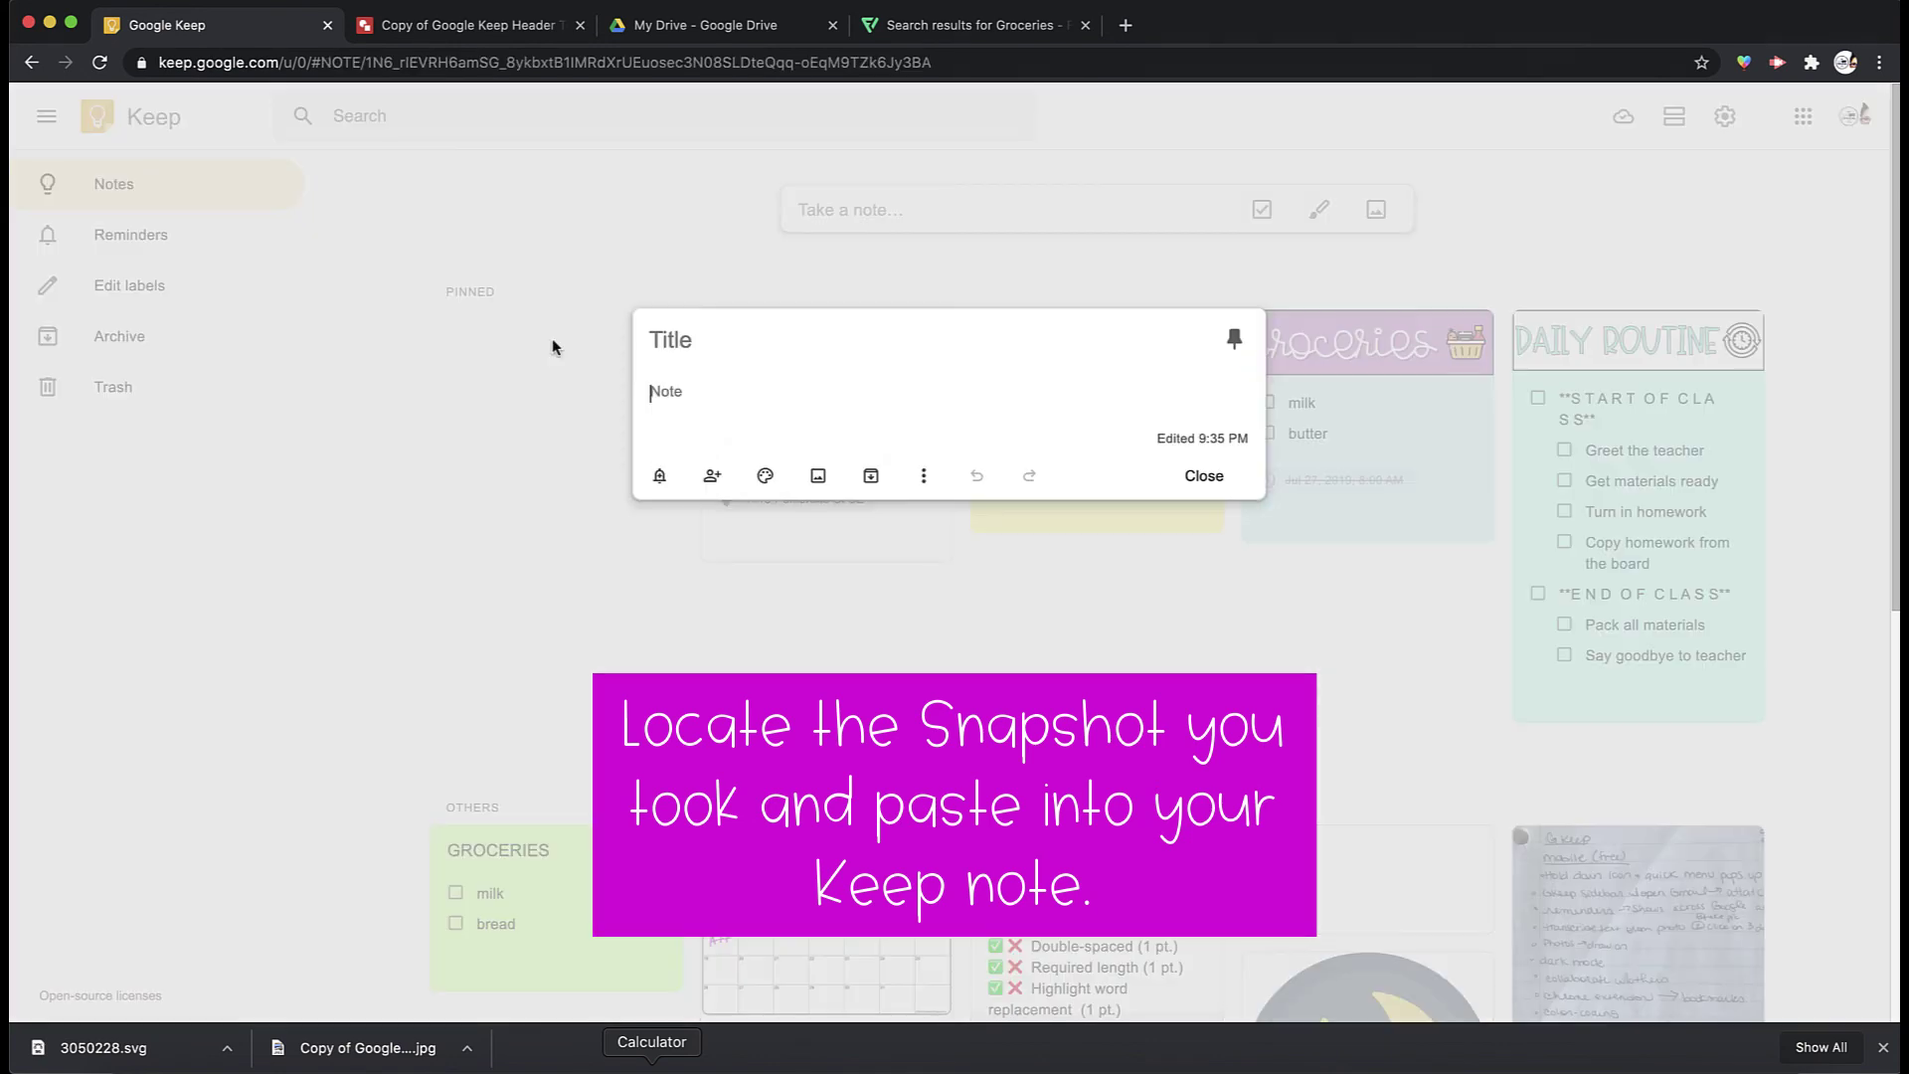
click(816, 477)
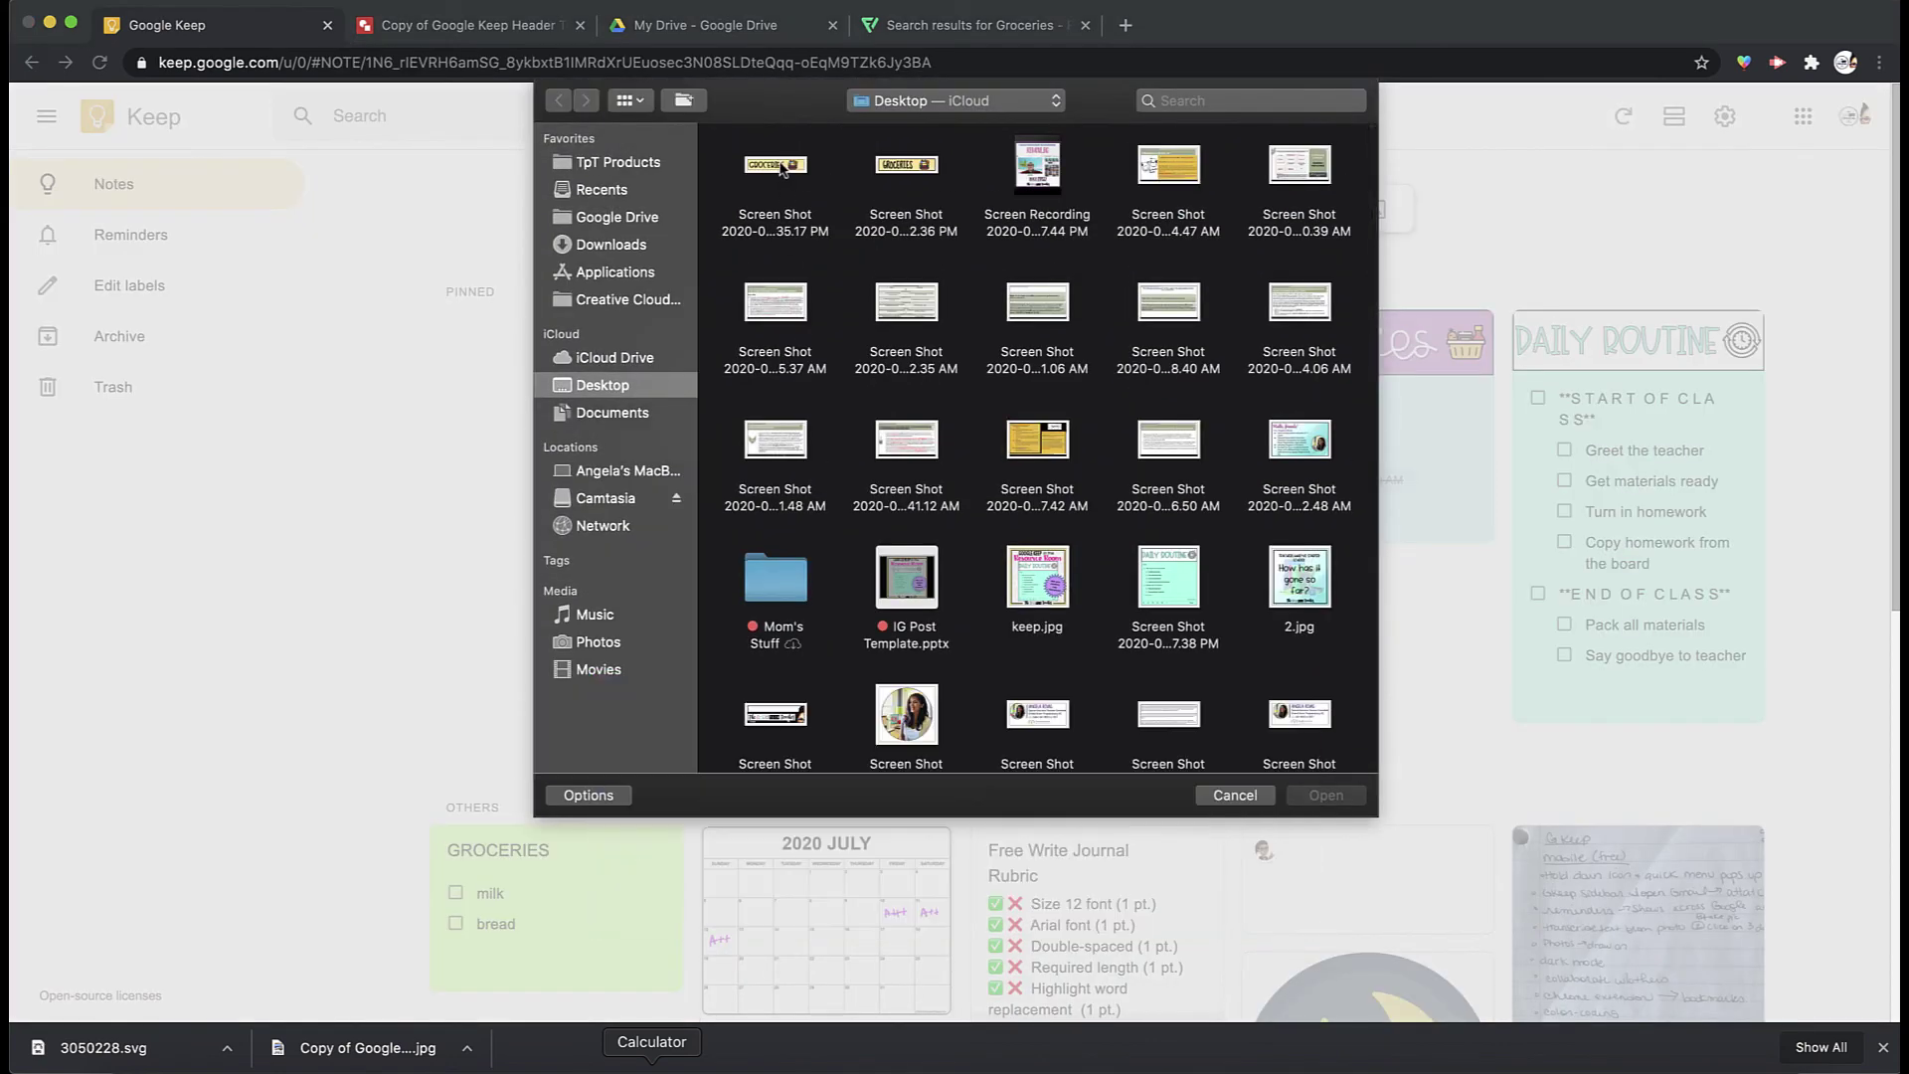
click(783, 170)
click(1347, 800)
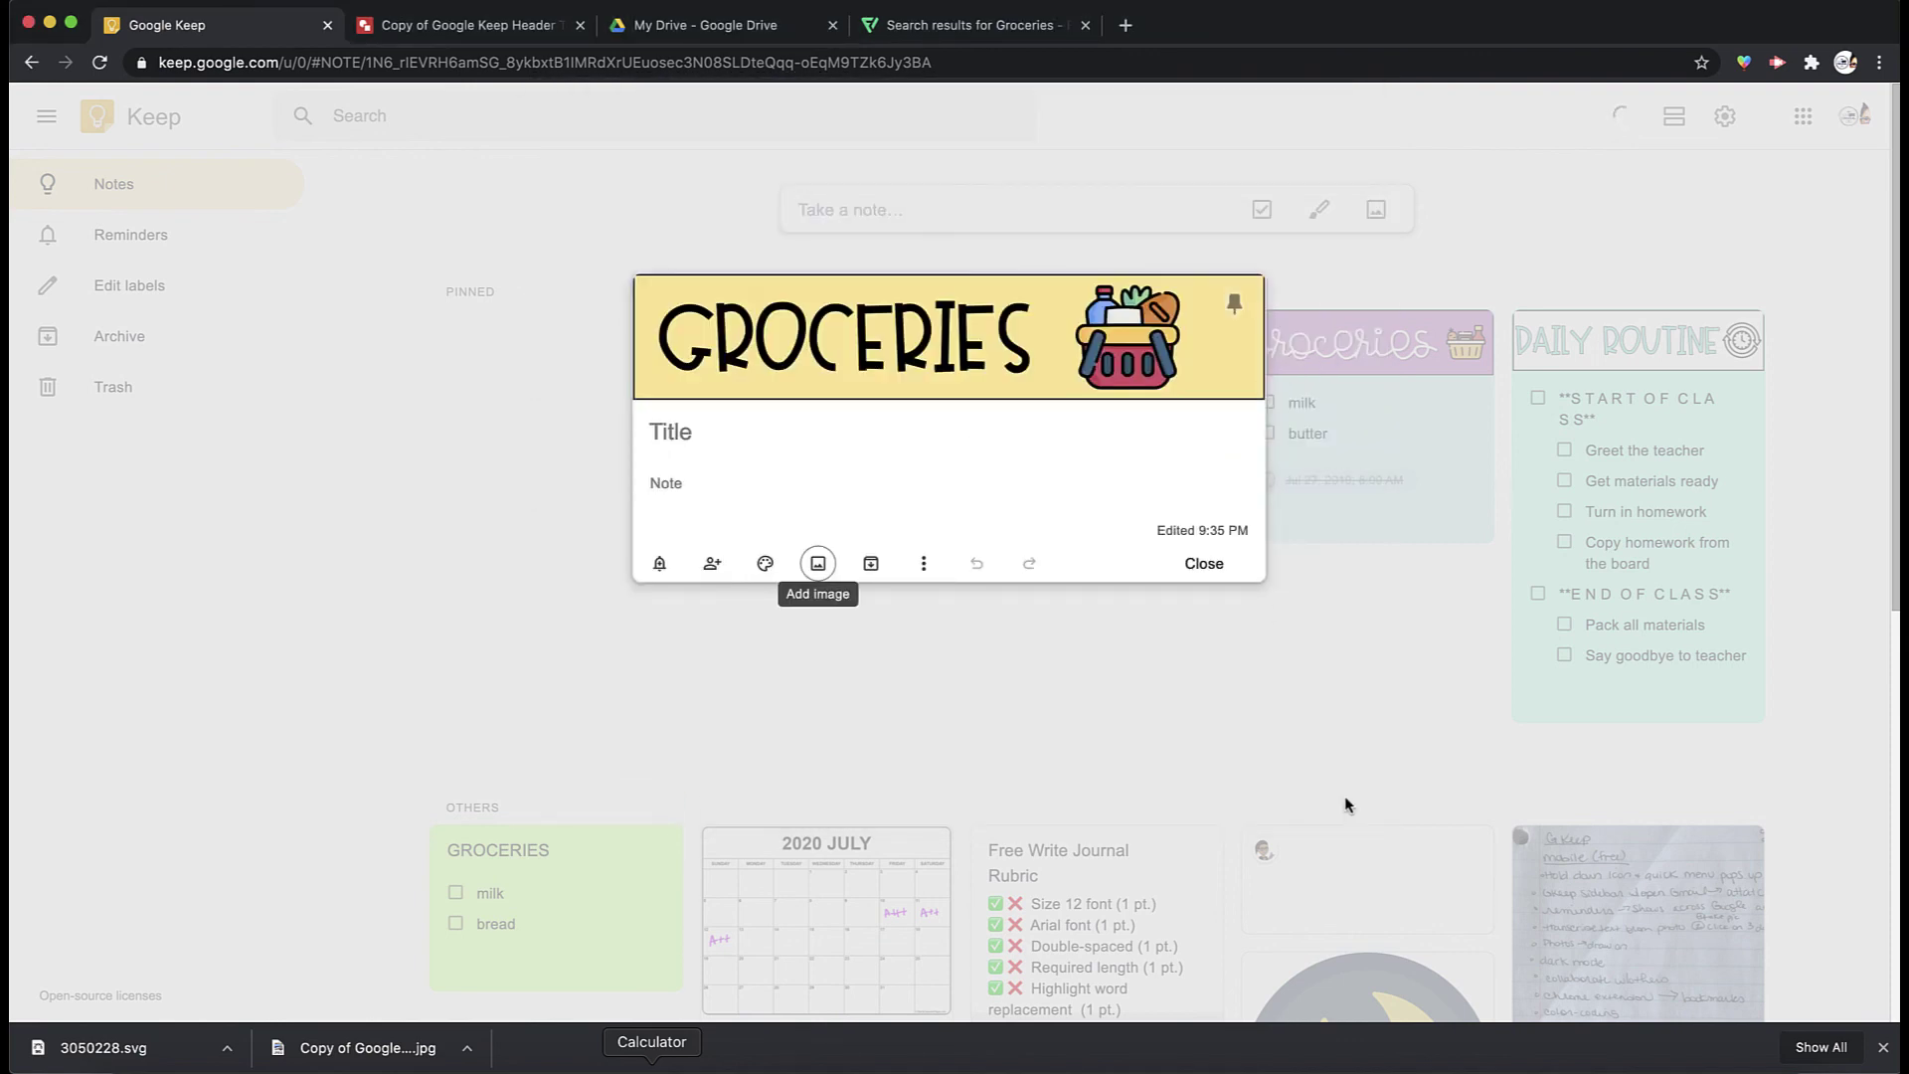